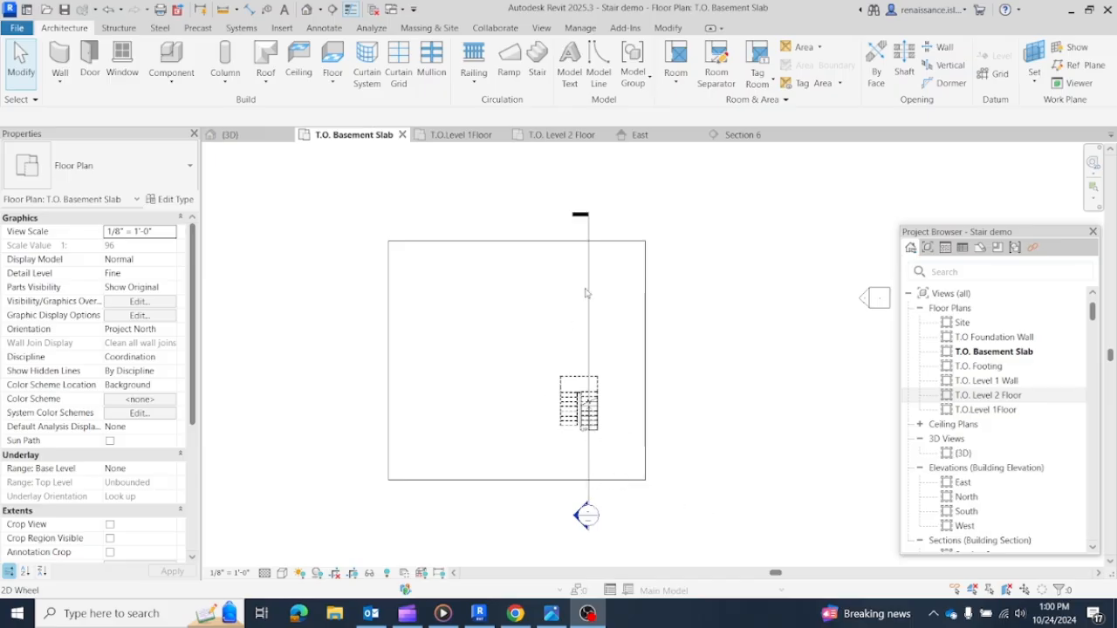
# Step: Open the Section 6 view and select the assembled stair to examine its constraints against the building levels
pyautogui.click(741, 135)
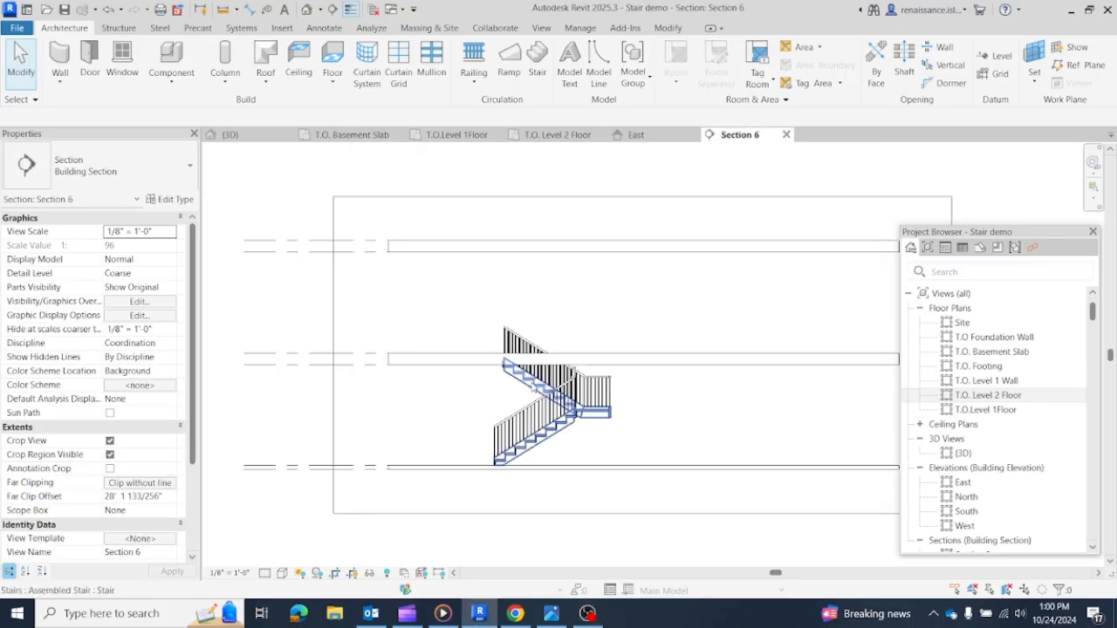
pyautogui.scroll(2, 534, 386)
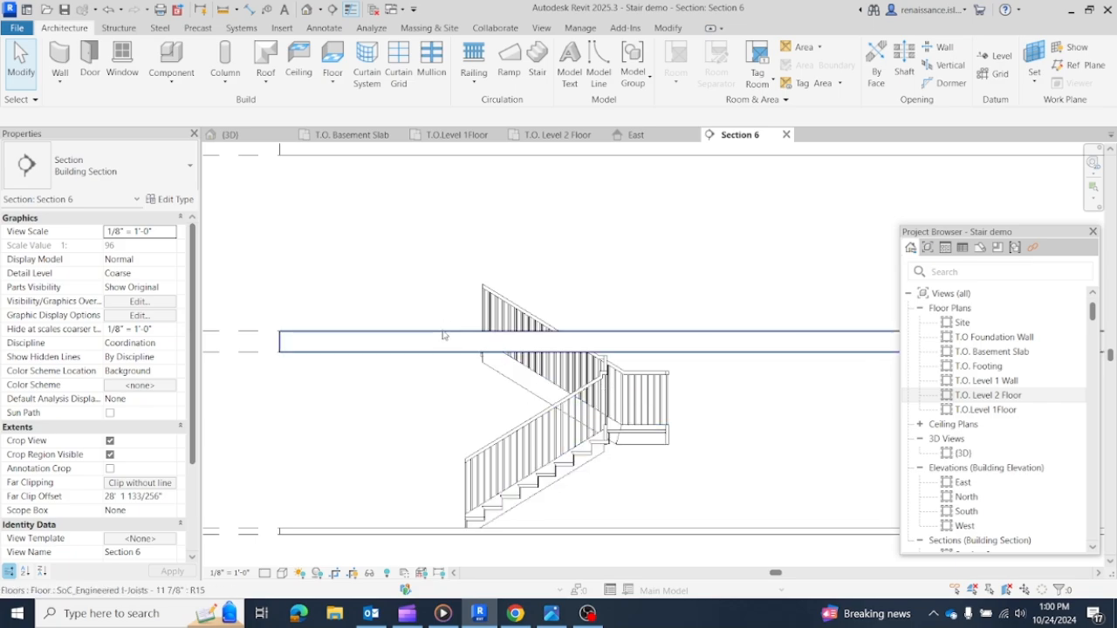
pyautogui.click(509, 375)
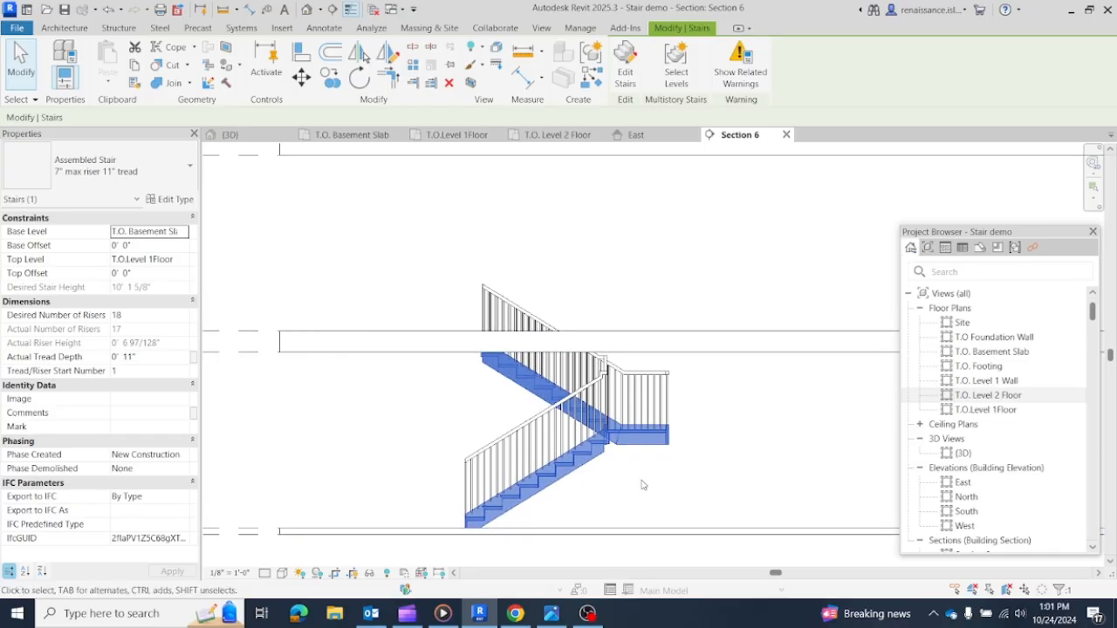
pyautogui.scroll(-2, 681, 473)
pyautogui.moveTo(761, 470); pyautogui.dragTo(436, 410, button='middle')
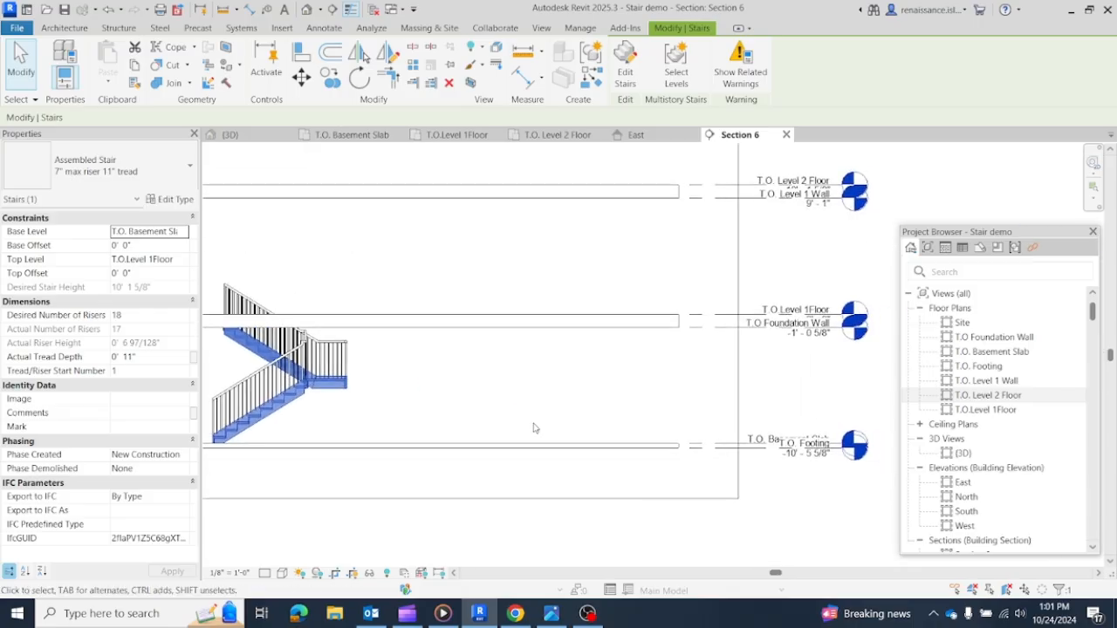
# Step: Add an elbow to the T.O. Footing level head to separate its label from the T.O. Basement Slab label
pyautogui.moveTo(535, 428); pyautogui.dragTo(554, 423, button='middle')
pyautogui.click(747, 447)
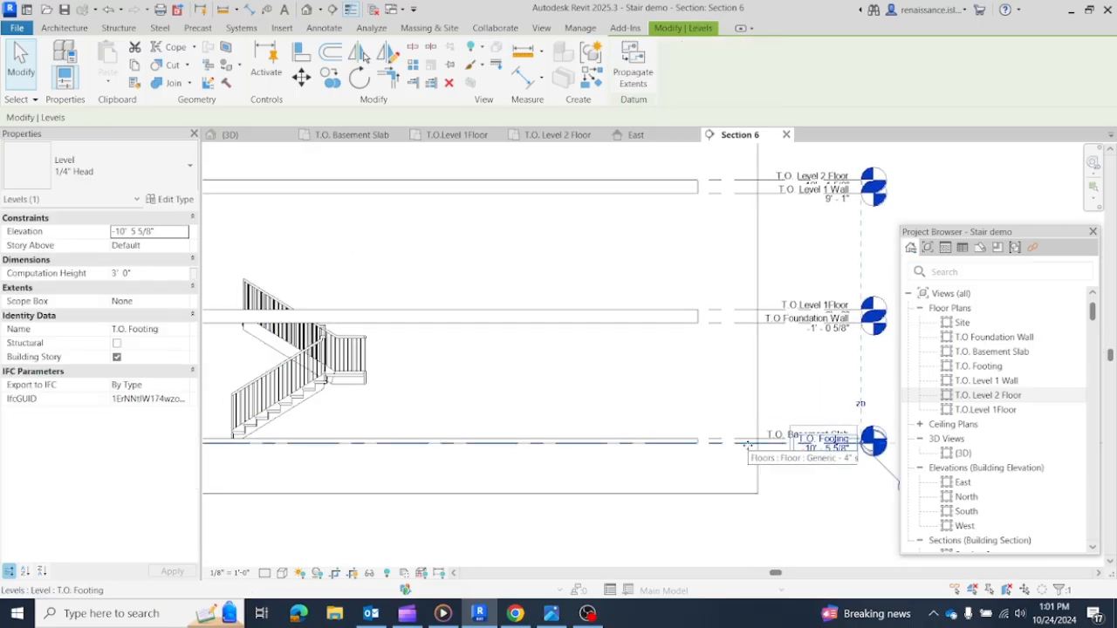
pyautogui.click(838, 446)
pyautogui.click(823, 531)
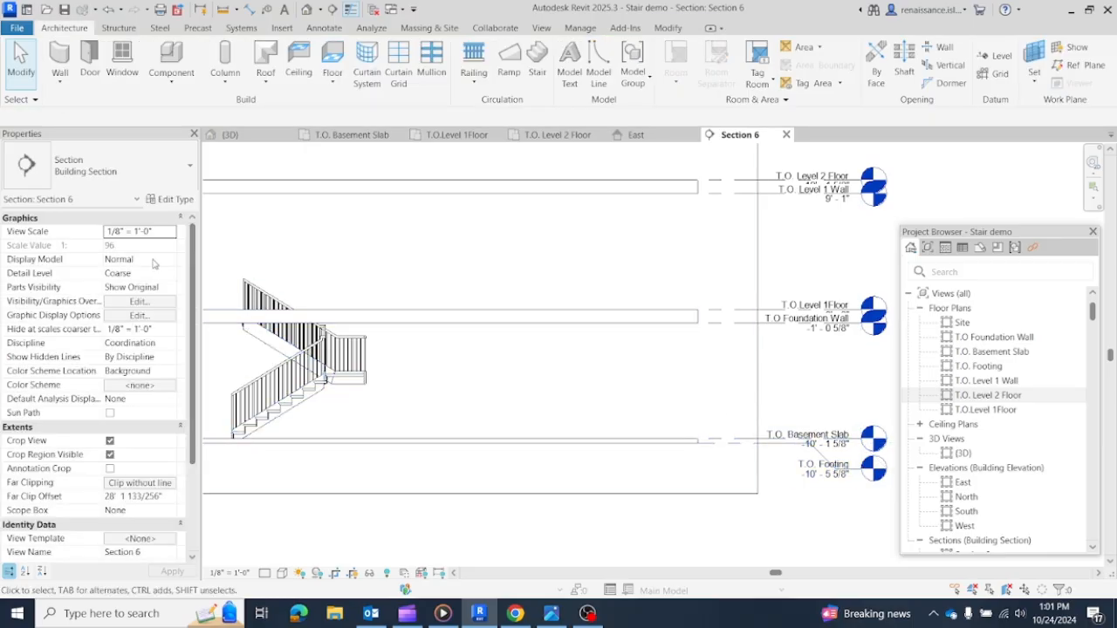
# Step: Review the stair's base and top level constraints and the available top levels, keeping T.O.Level 1Floor
pyautogui.click(312, 393)
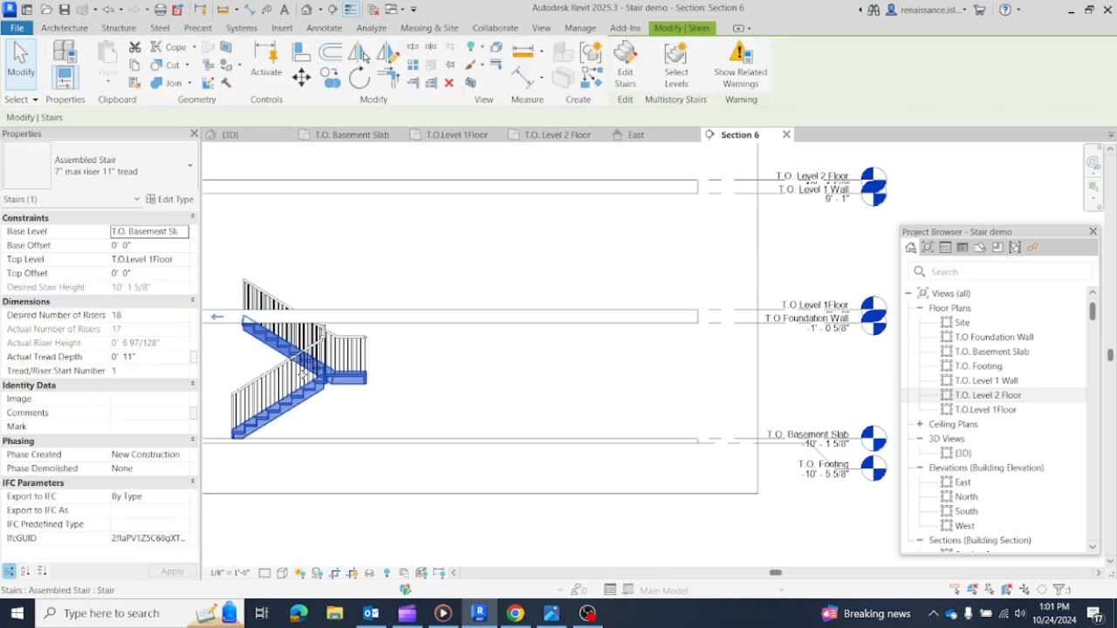
pyautogui.click(179, 265)
pyautogui.click(182, 261)
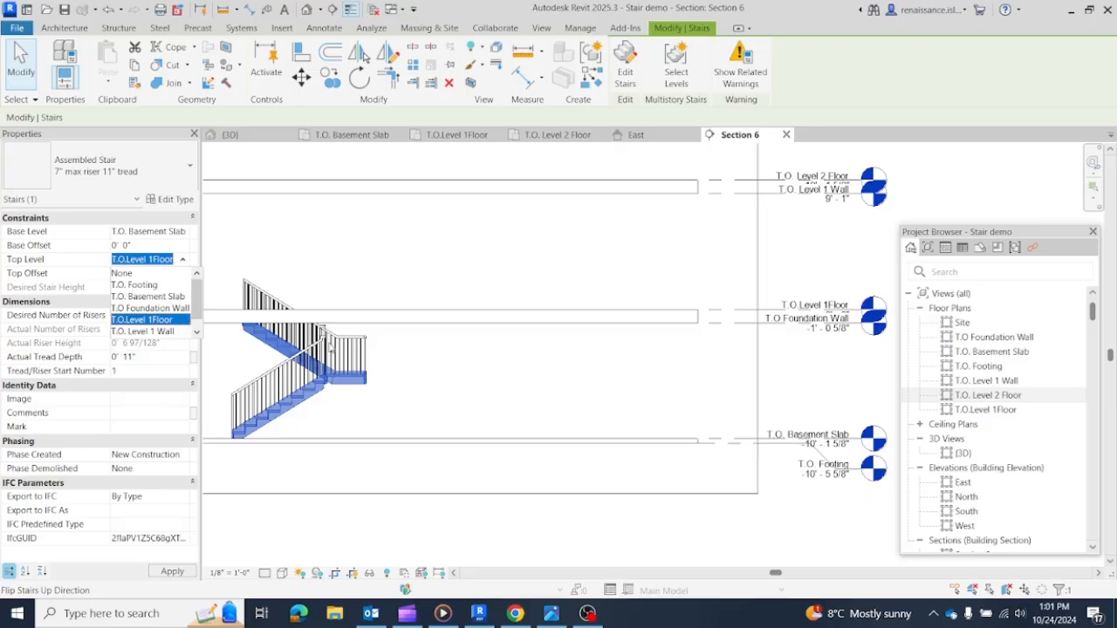
pyautogui.click(323, 349)
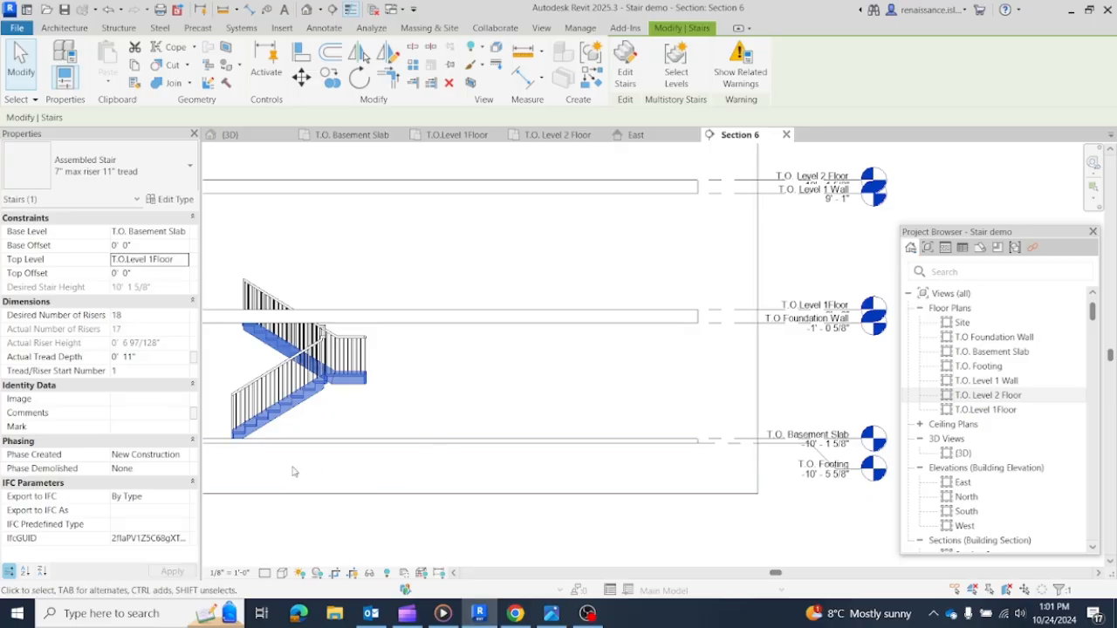
pyautogui.moveTo(296, 472); pyautogui.dragTo(450, 463, button='middle')
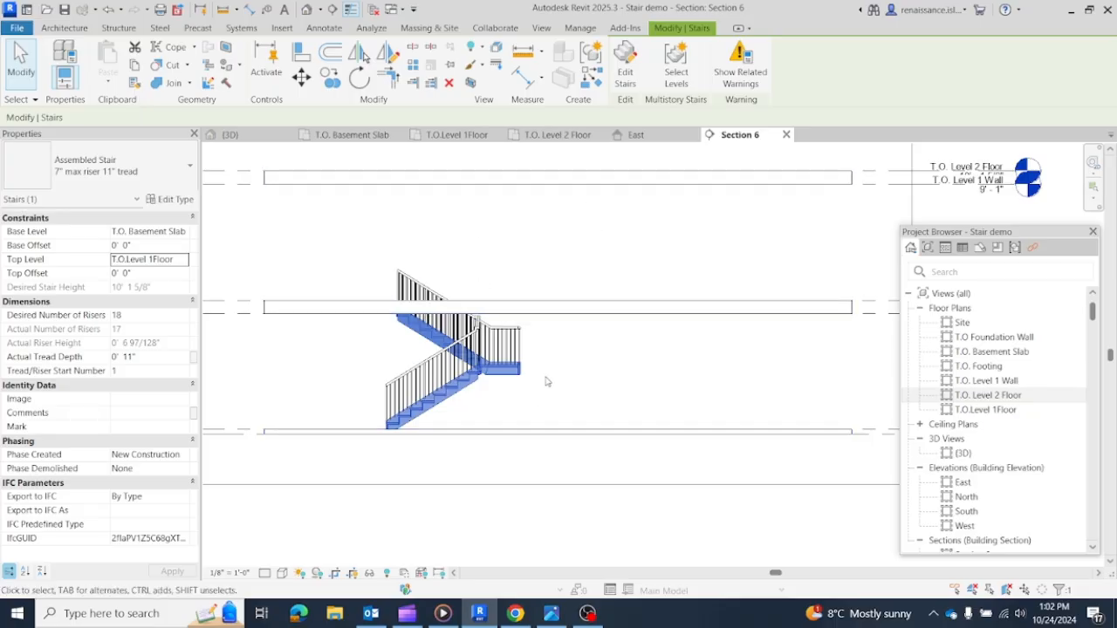
pyautogui.scroll(3, 548, 384)
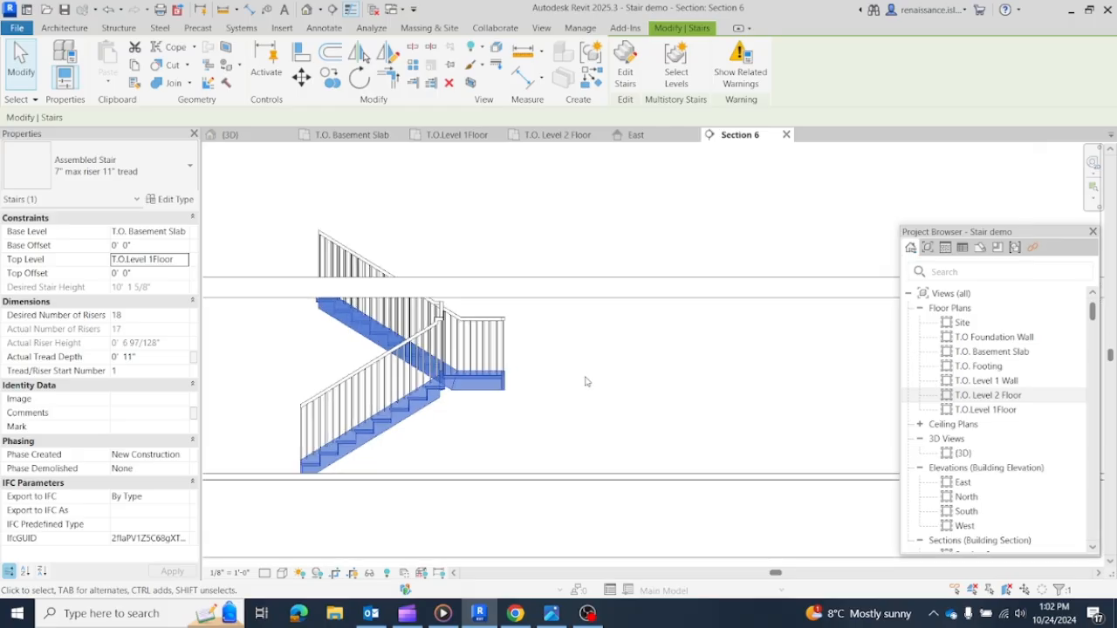
pyautogui.click(586, 381)
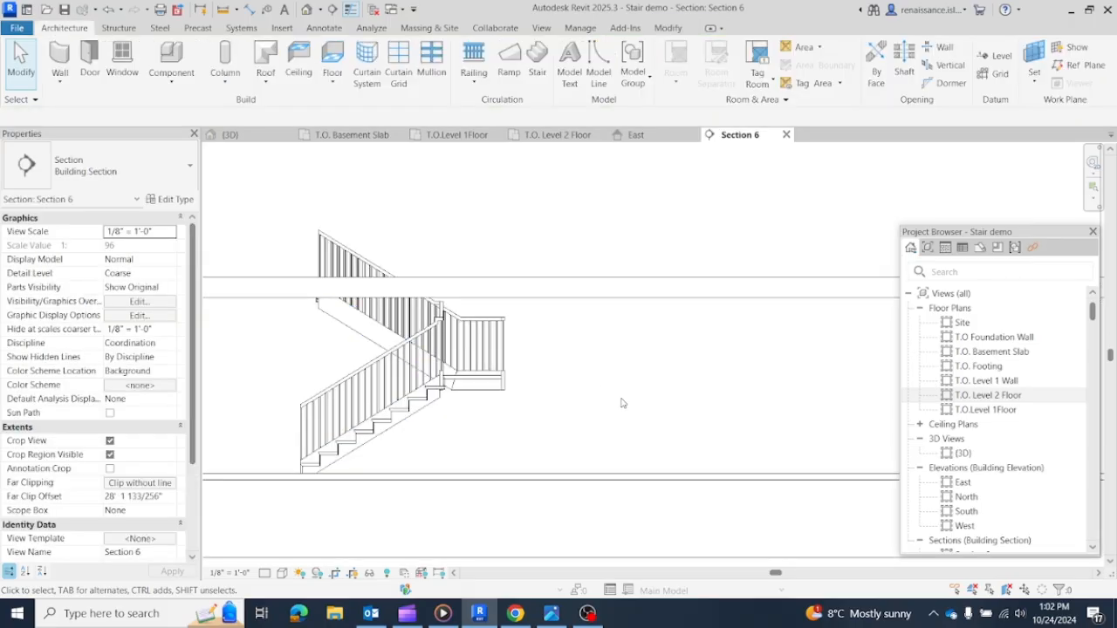
# Step: Open the T.O. Basement Slab floor plan and start editing the assembled stair
pyautogui.click(361, 138)
pyautogui.scroll(4, 615, 428)
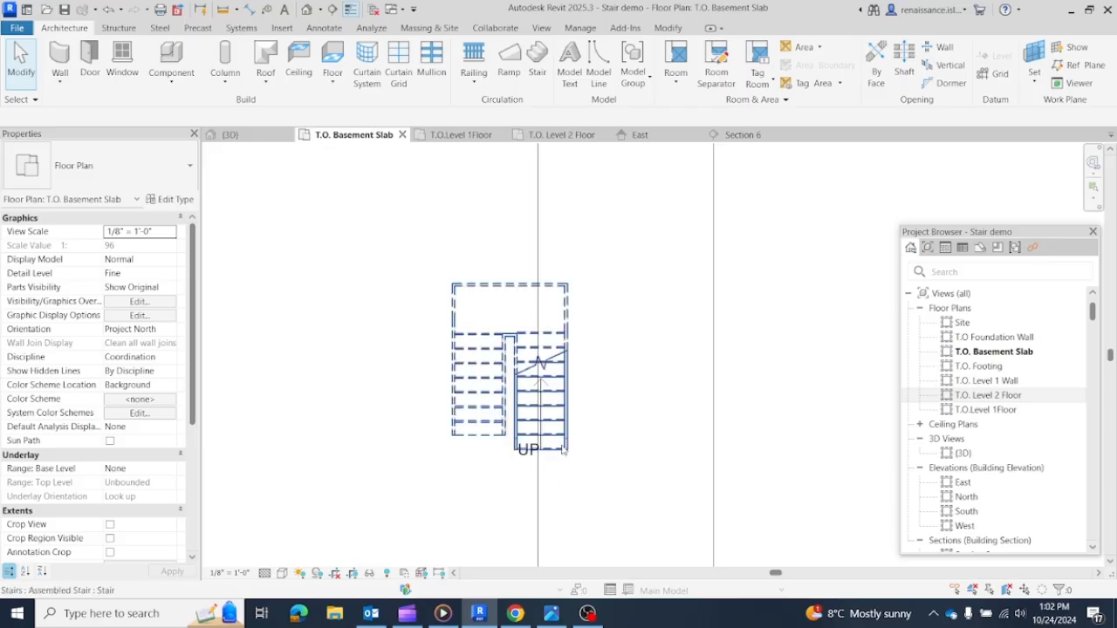
pyautogui.click(563, 450)
pyautogui.press('Escape')
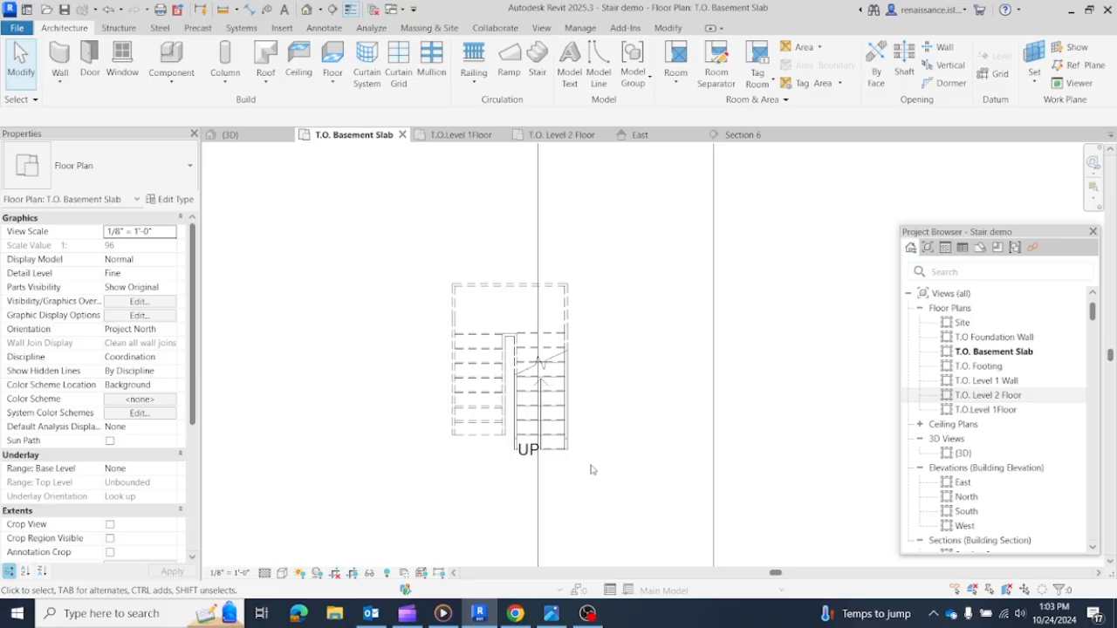
pyautogui.click(558, 410)
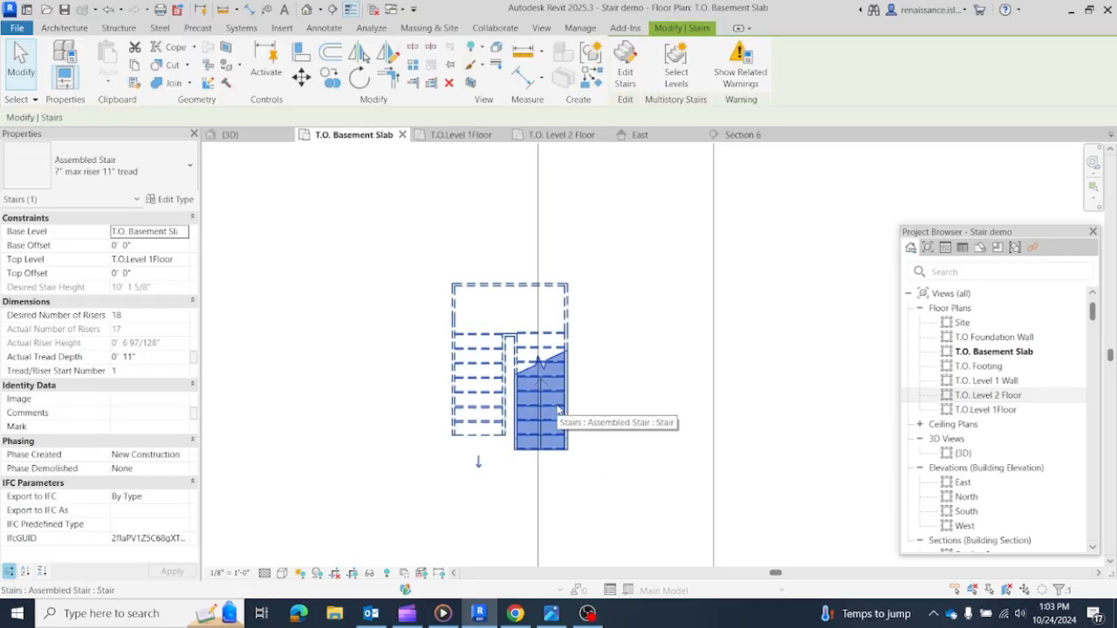
pyautogui.click(632, 57)
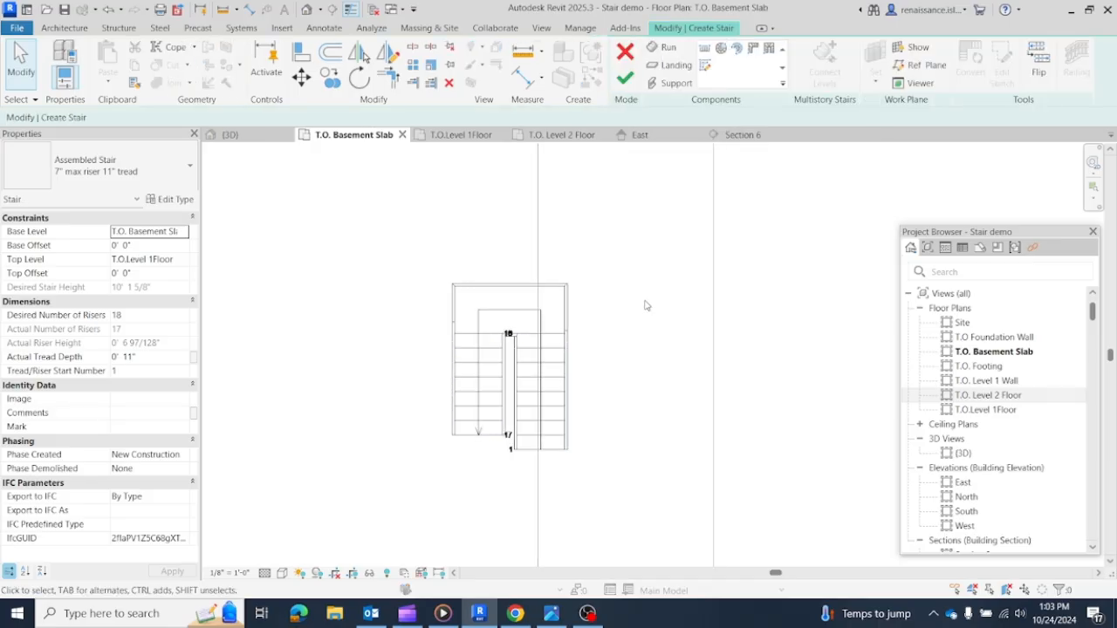
# Step: Try to stretch the upper run by its end shape handle until it lines up with the start of the lower run
pyautogui.scroll(3, 538, 419)
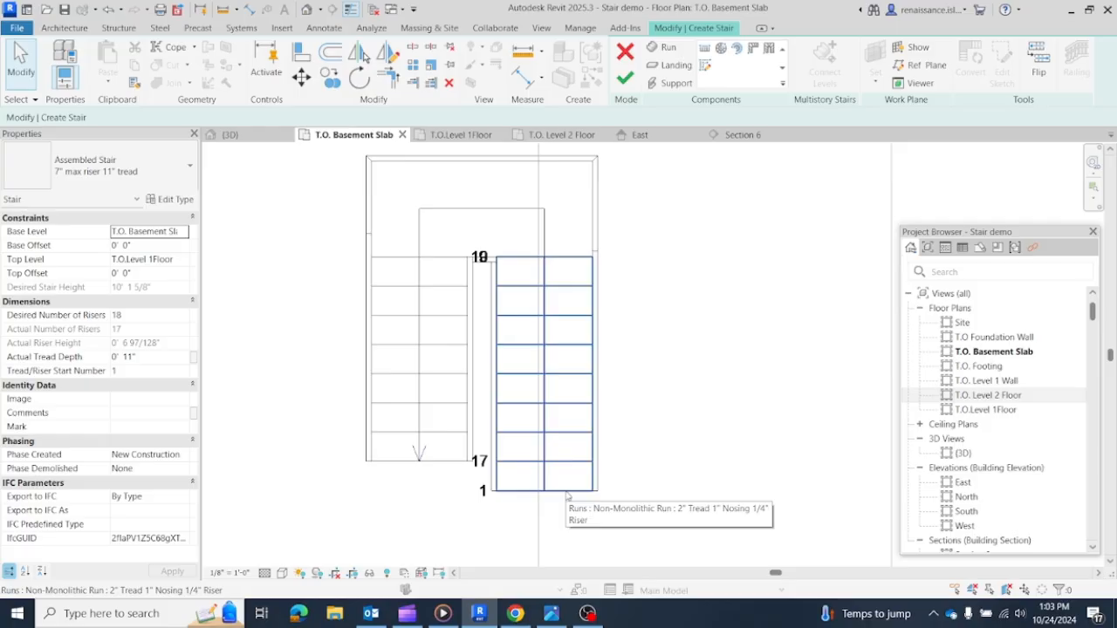
pyautogui.click(443, 464)
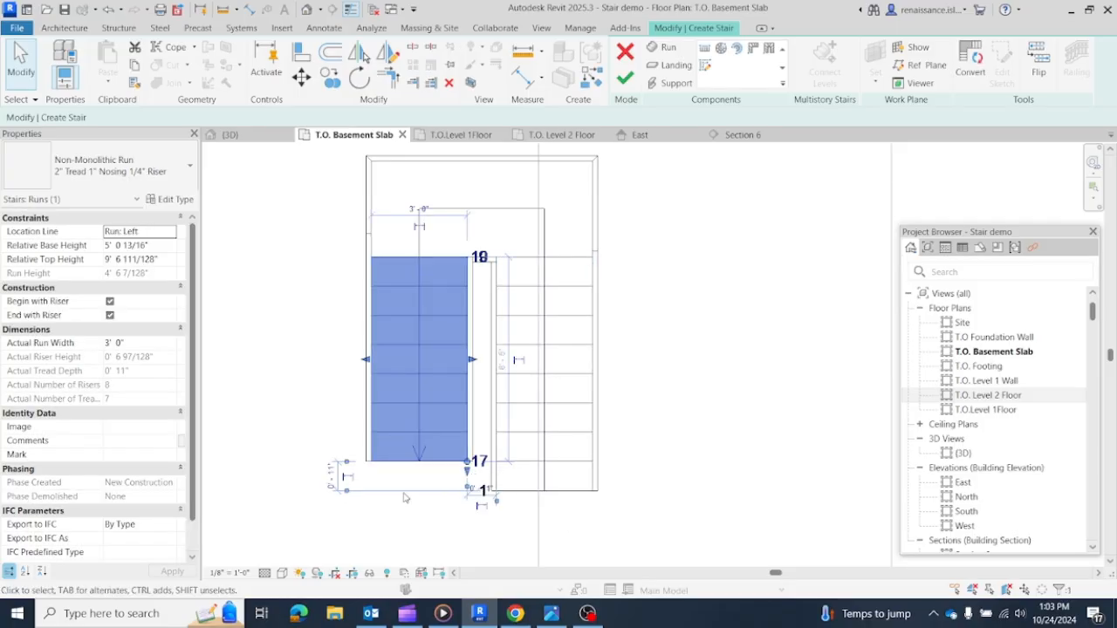
pyautogui.scroll(1, 551, 495)
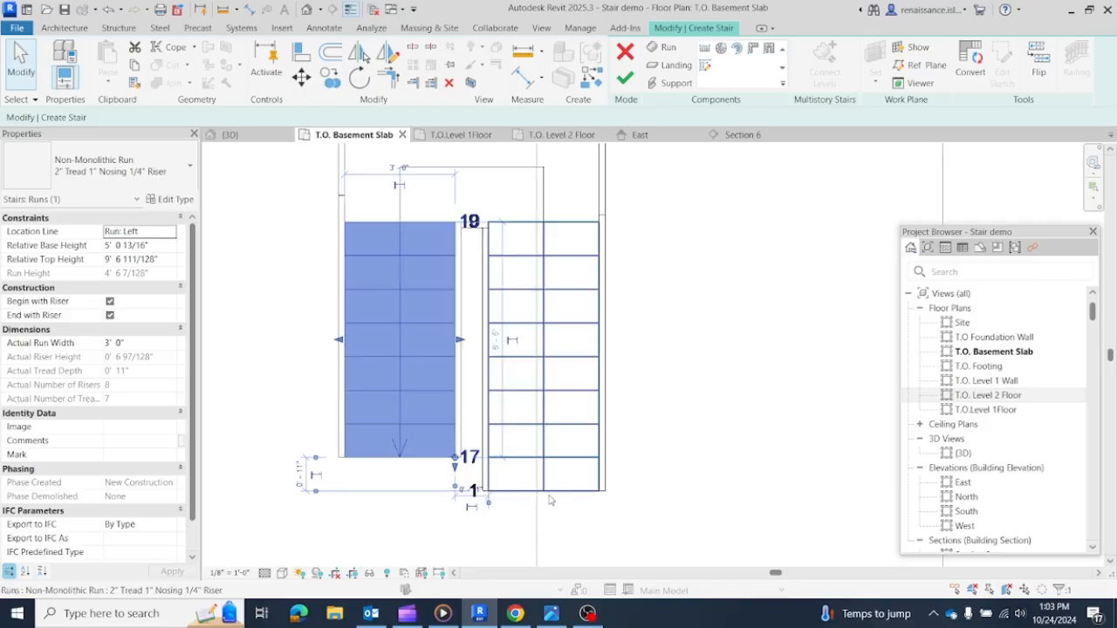
pyautogui.scroll(1, 559, 499)
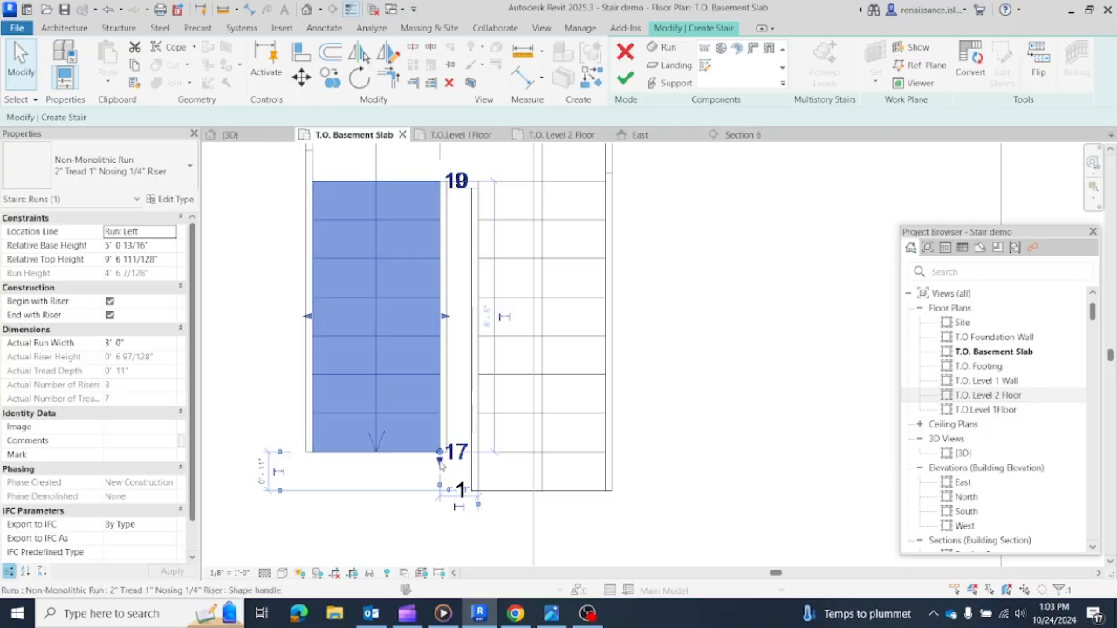
pyautogui.moveTo(440, 463); pyautogui.dragTo(439, 481)
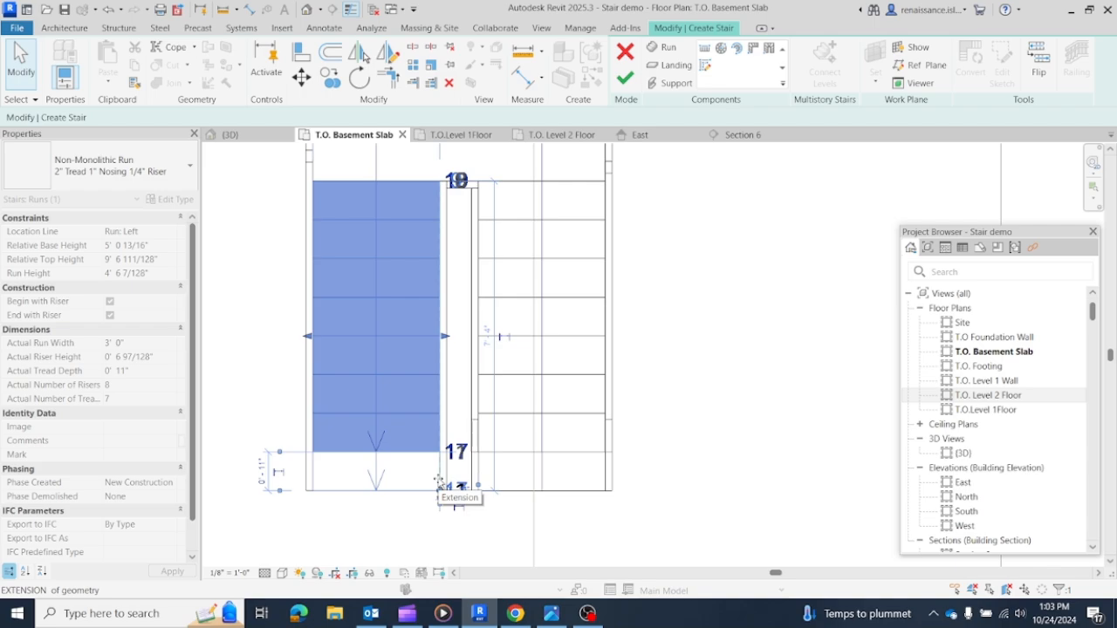
pyautogui.moveTo(439, 481); pyautogui.dragTo(440, 491)
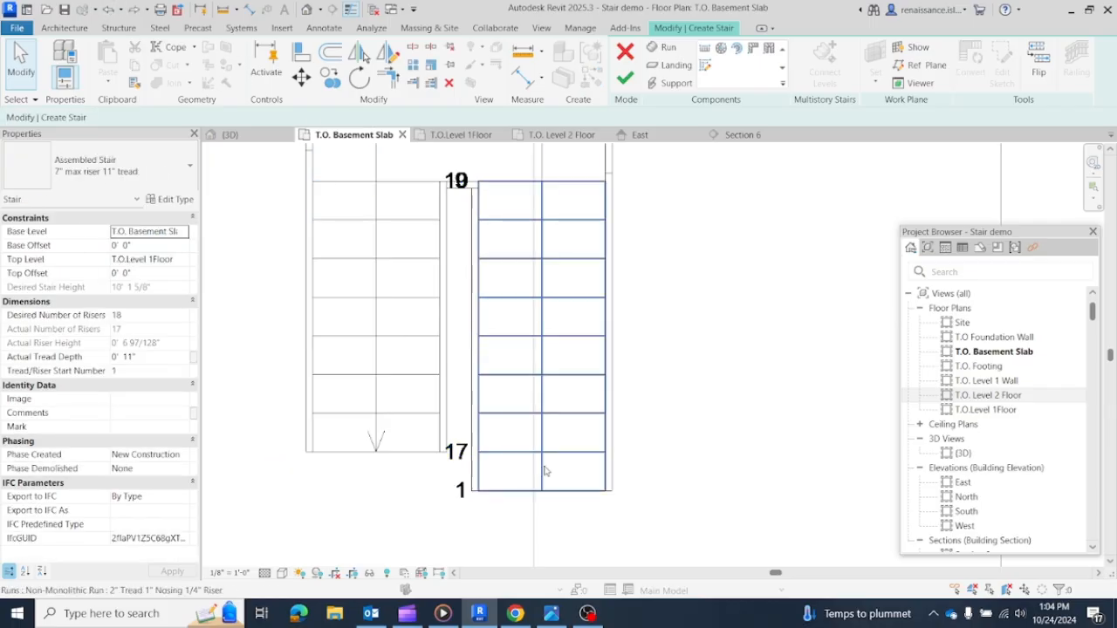
# Step: Extend the upper run's end by one 11" tread to line up with riser 1, and finish editing the stair
pyautogui.click(418, 454)
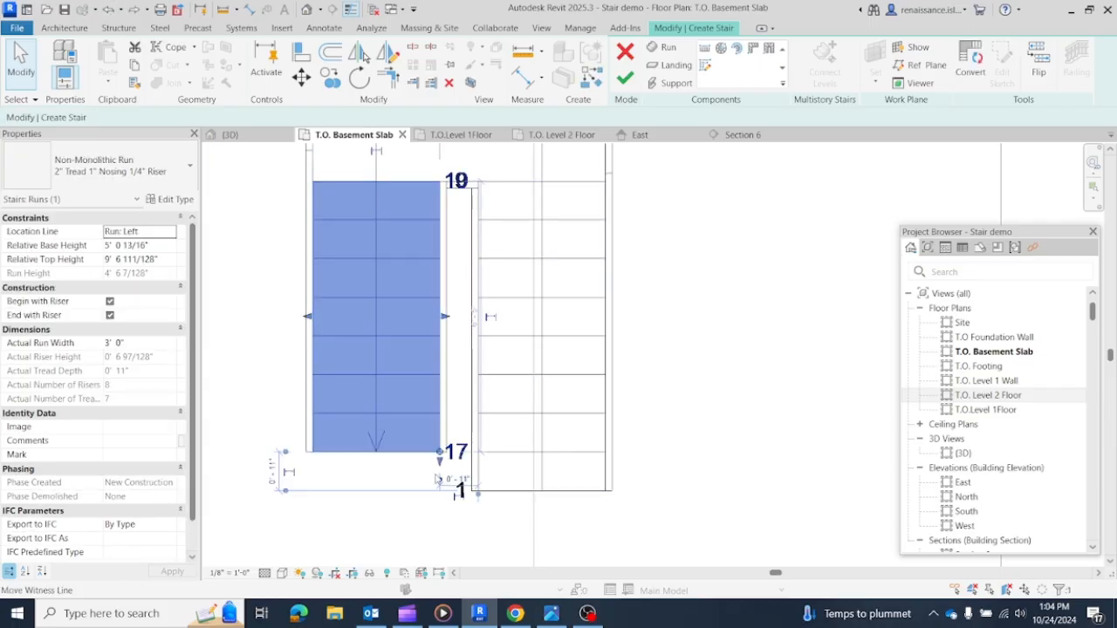
pyautogui.scroll(1, 439, 454)
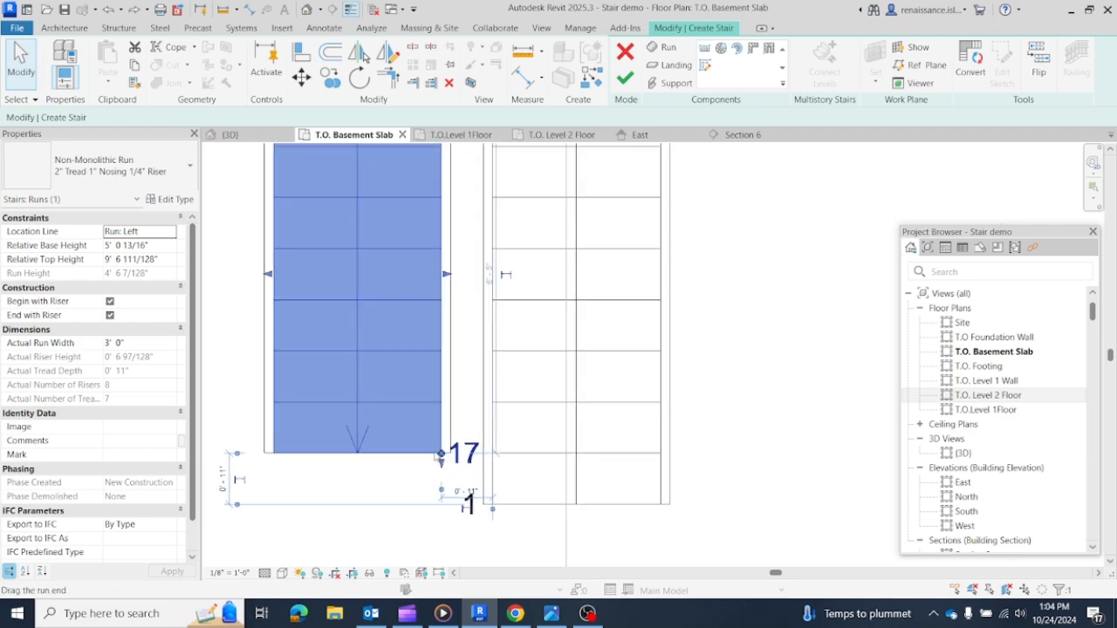
pyautogui.moveTo(441, 455); pyautogui.dragTo(440, 505)
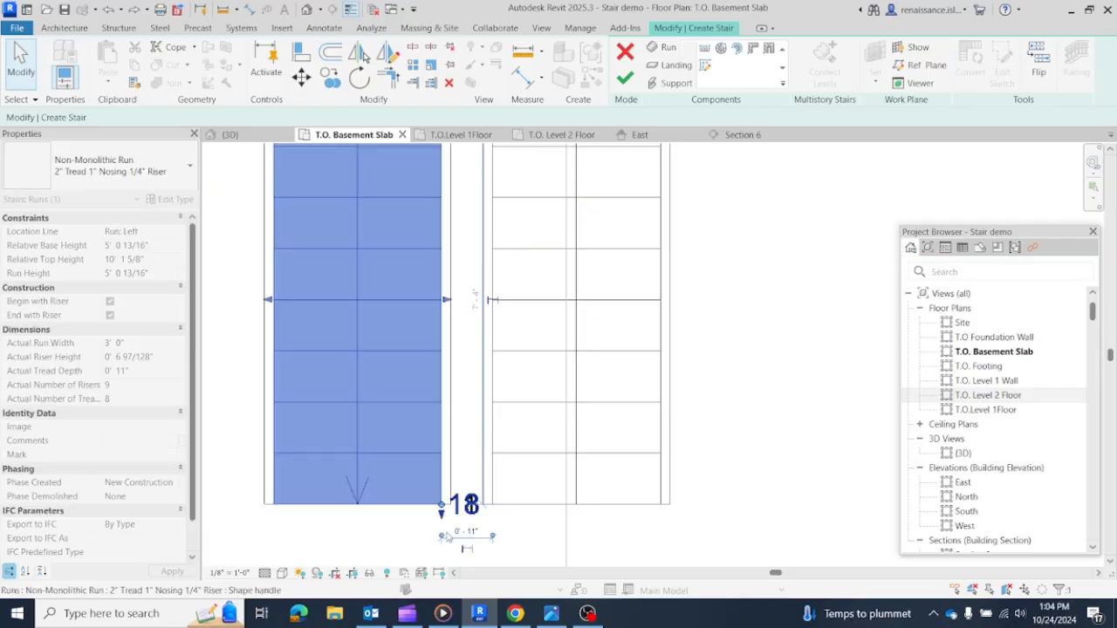
pyautogui.scroll(-1, 520, 527)
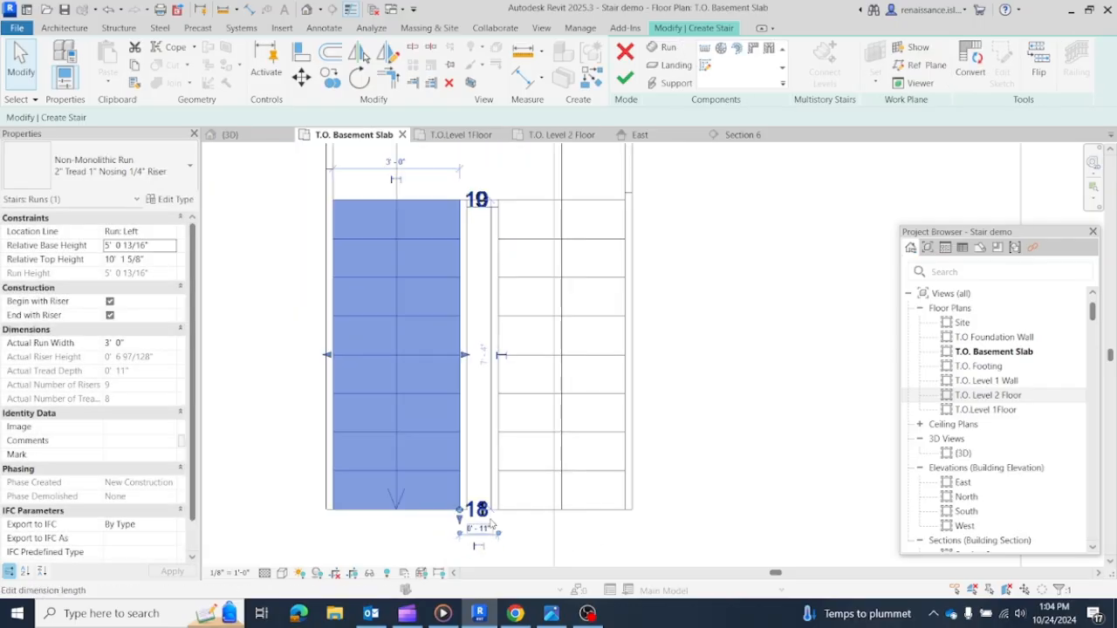
pyautogui.scroll(1, 477, 529)
pyautogui.click(759, 450)
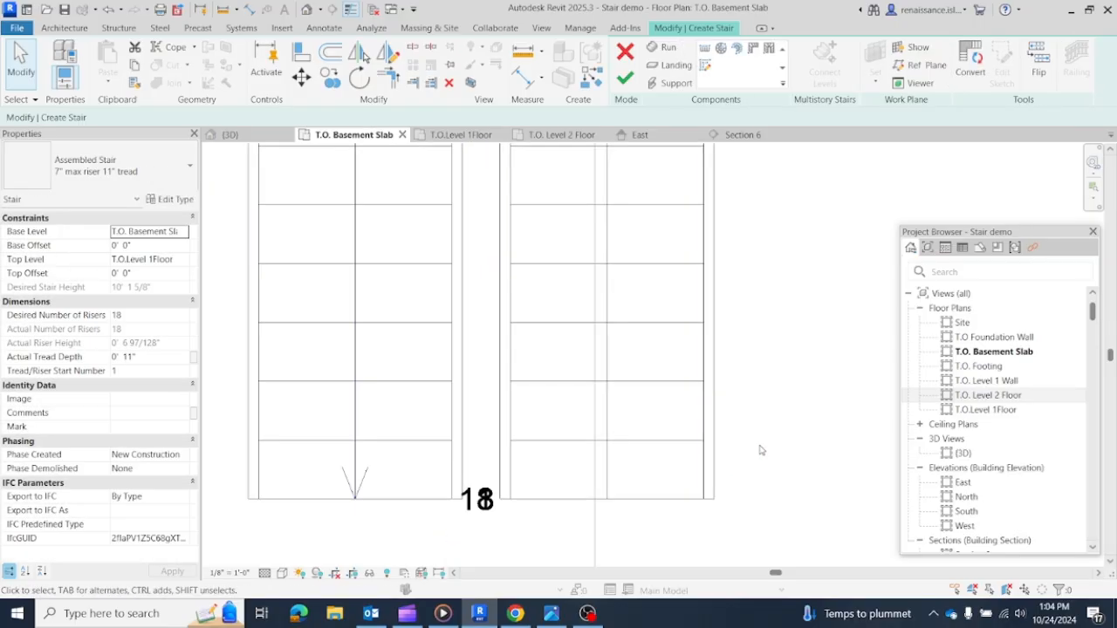
pyautogui.scroll(-2, 597, 463)
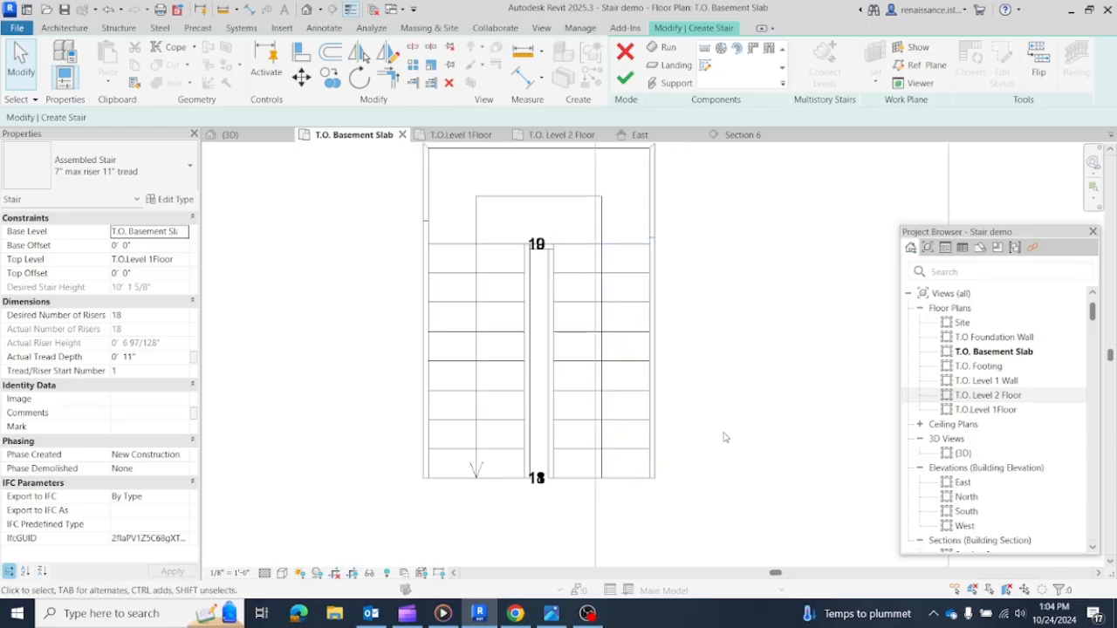
pyautogui.click(625, 77)
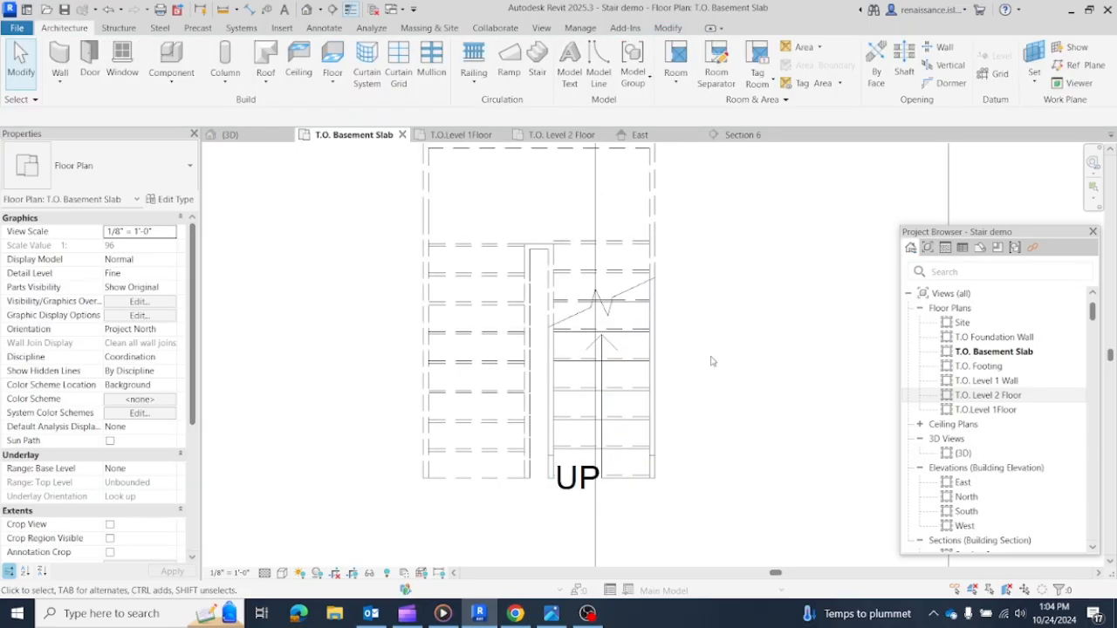
# Step: Open the section view from its marker in the plan and inspect where the stair's upper run meets the first floor
pyautogui.scroll(-4, 709, 367)
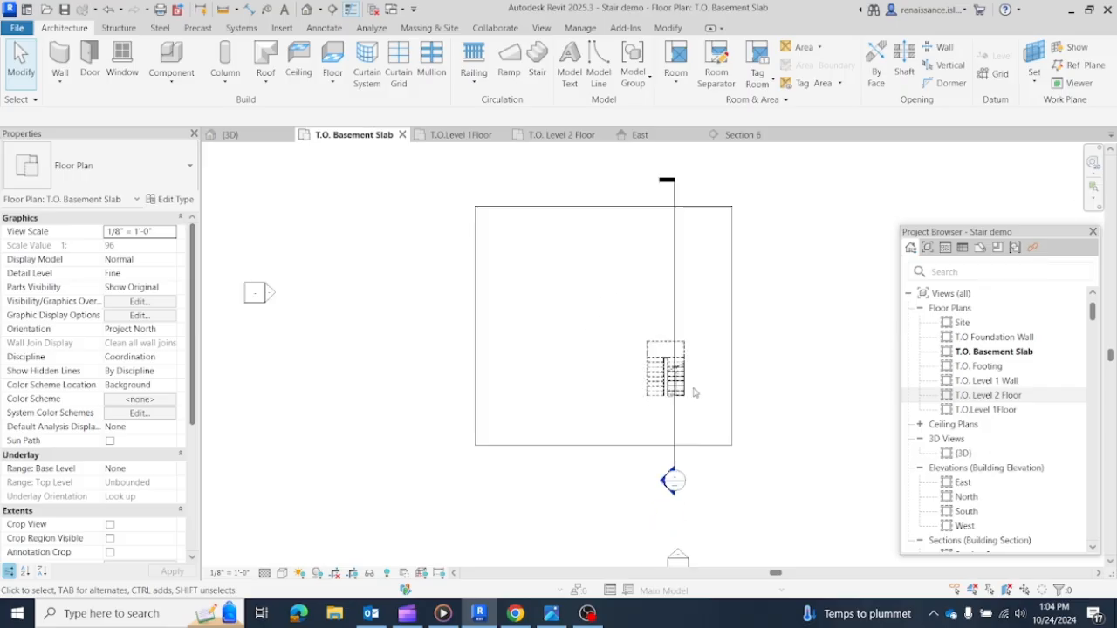
pyautogui.doubleClick(673, 481)
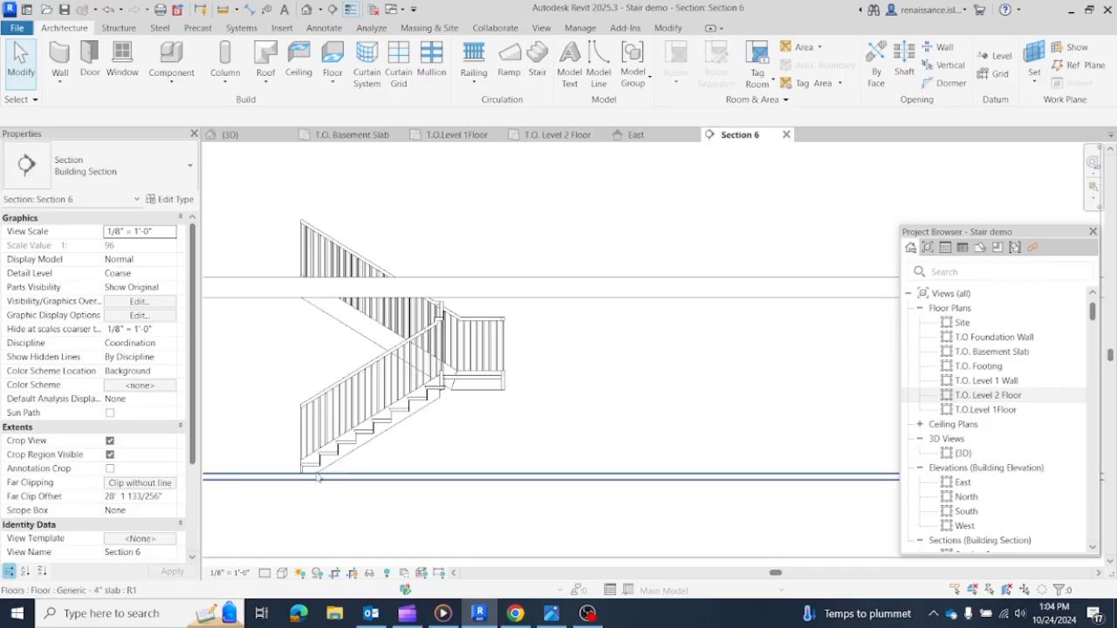
pyautogui.moveTo(262, 364); pyautogui.dragTo(386, 388, button='middle')
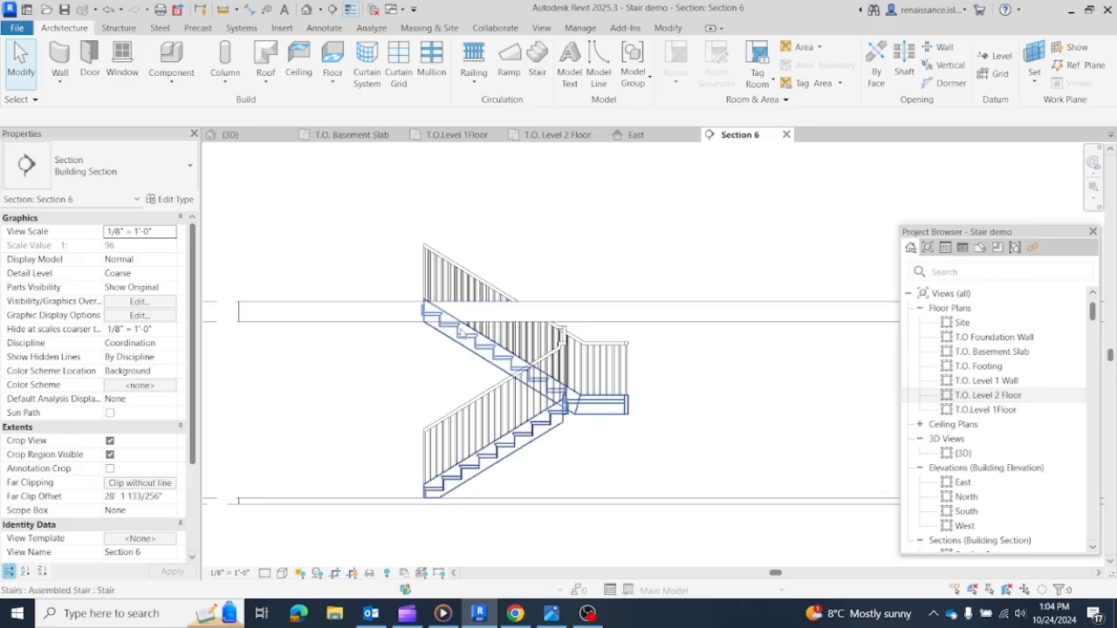
pyautogui.scroll(4, 437, 358)
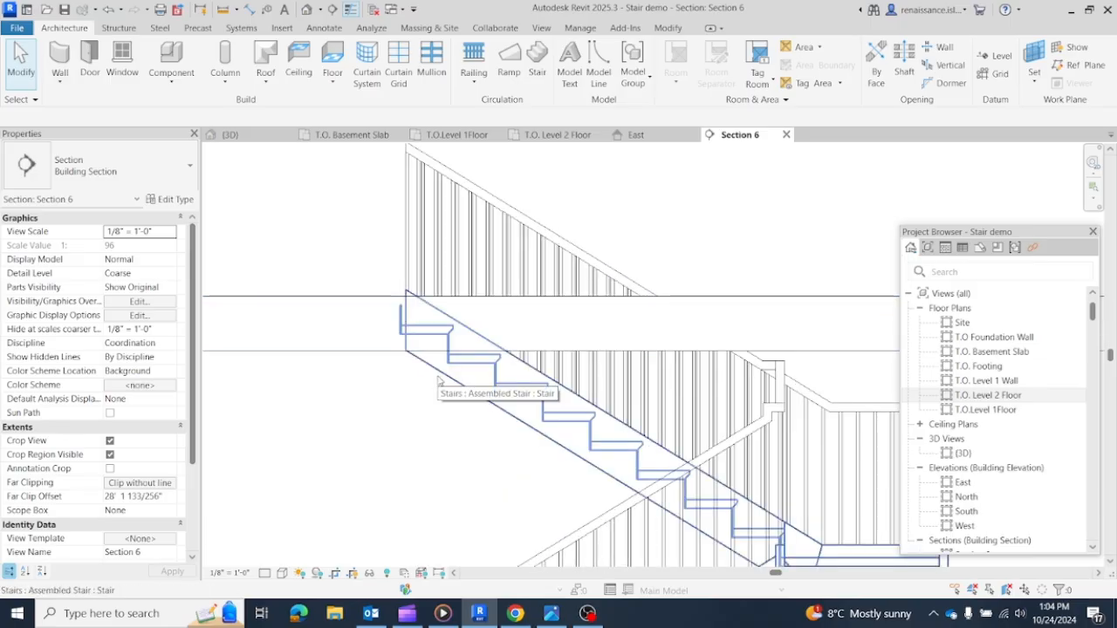
pyautogui.click(410, 322)
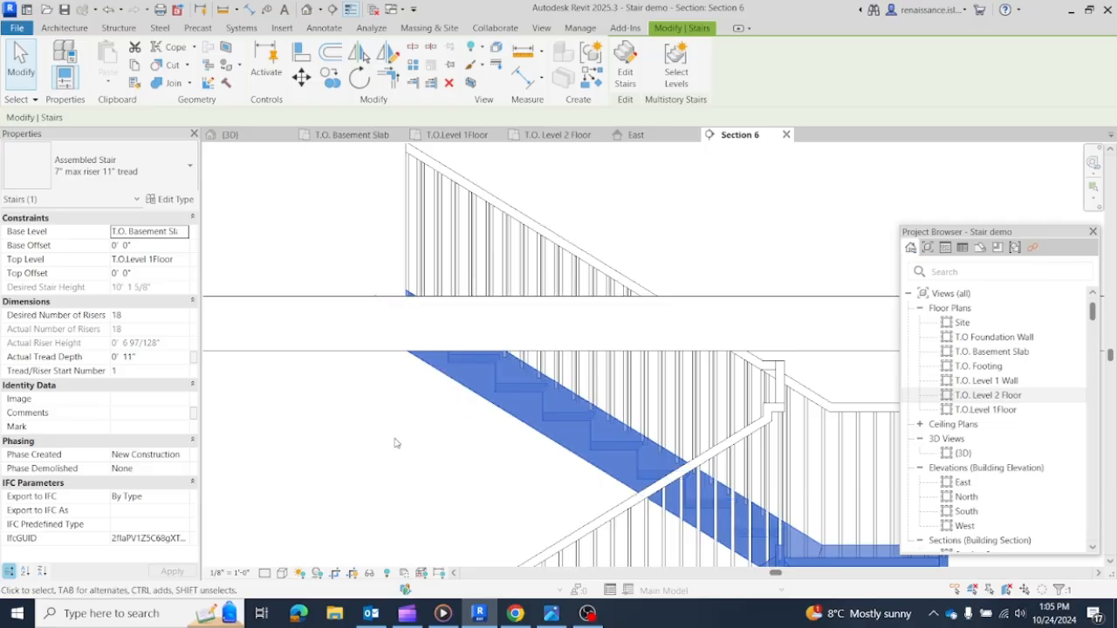
pyautogui.scroll(-2, 394, 444)
pyautogui.moveTo(756, 501); pyautogui.dragTo(758, 416, button='middle')
pyautogui.click(758, 416)
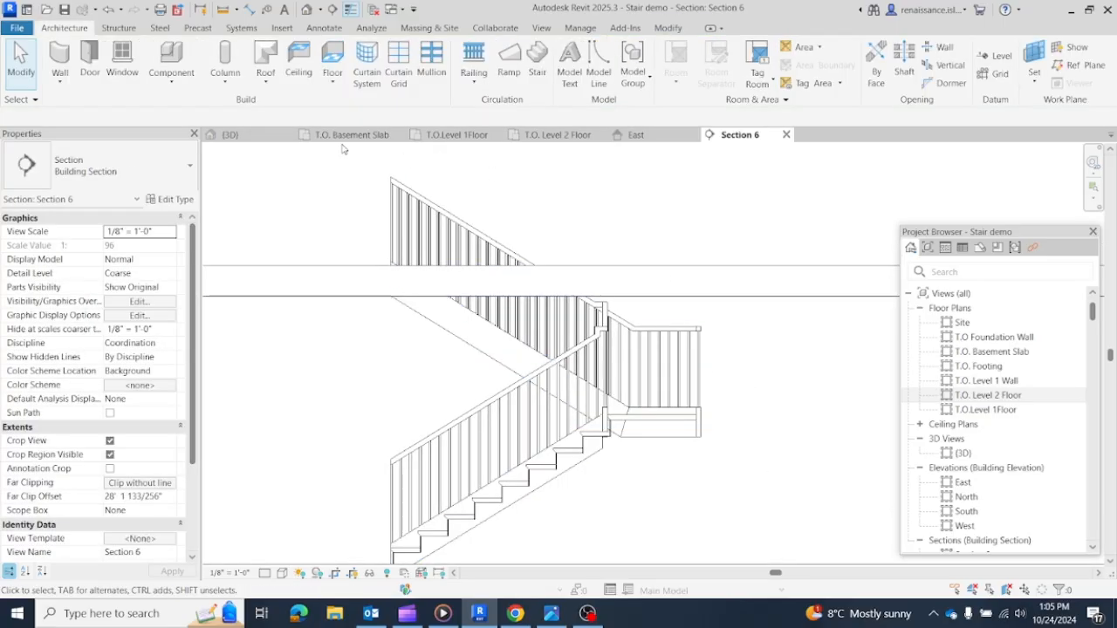
# Step: Examine how the stair appears in the T.O. Basement Slab and T.O. Level 2 Floor plans
pyautogui.click(345, 135)
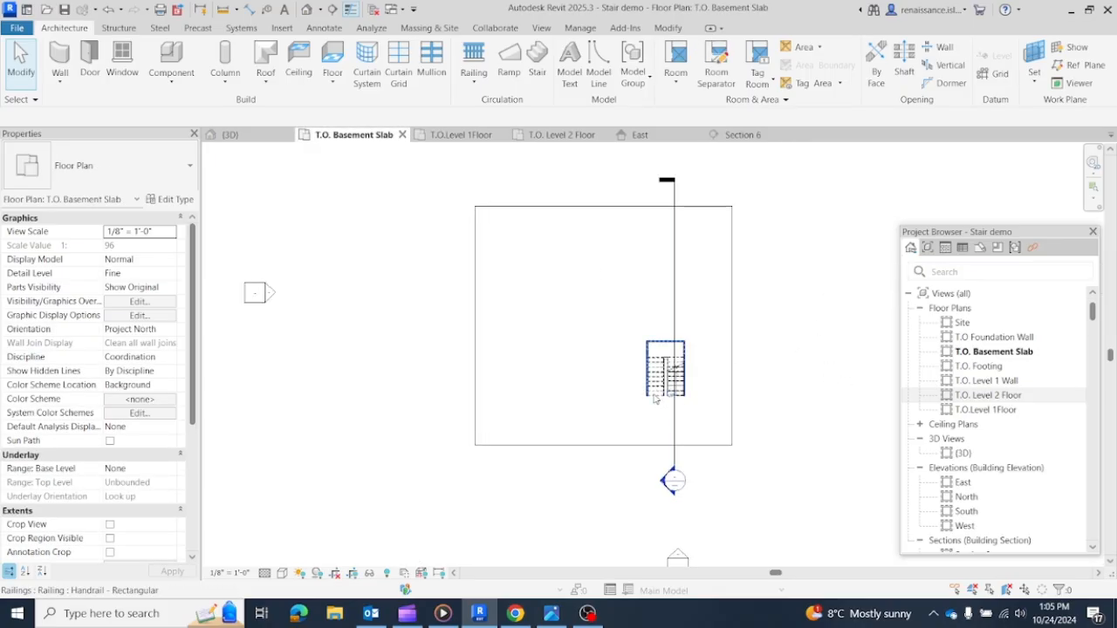
pyautogui.scroll(2, 725, 384)
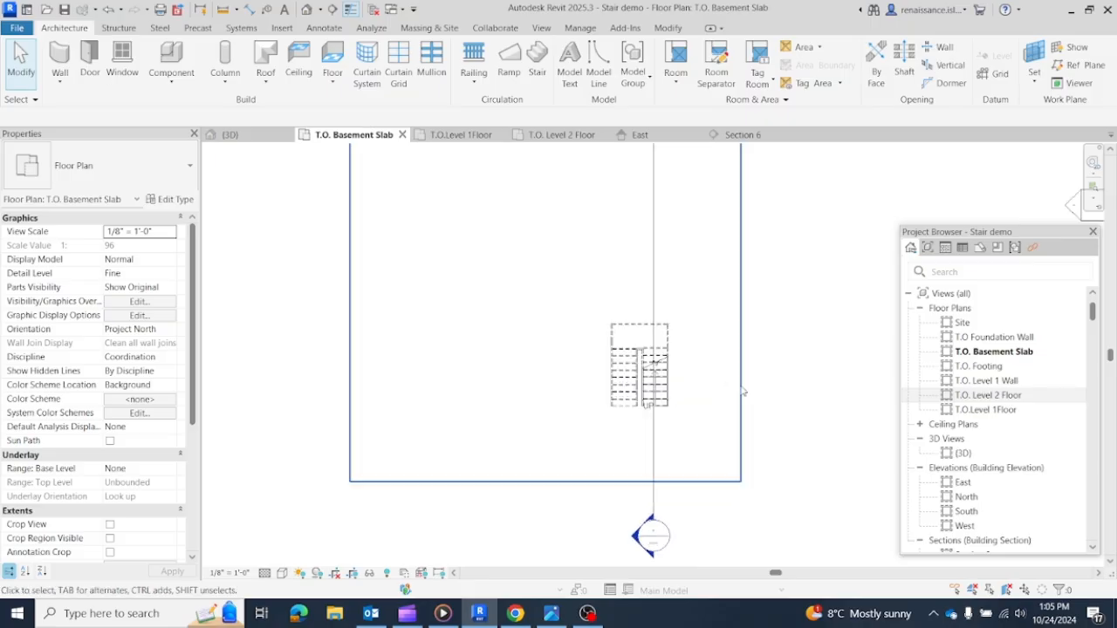
pyautogui.scroll(-1, 748, 392)
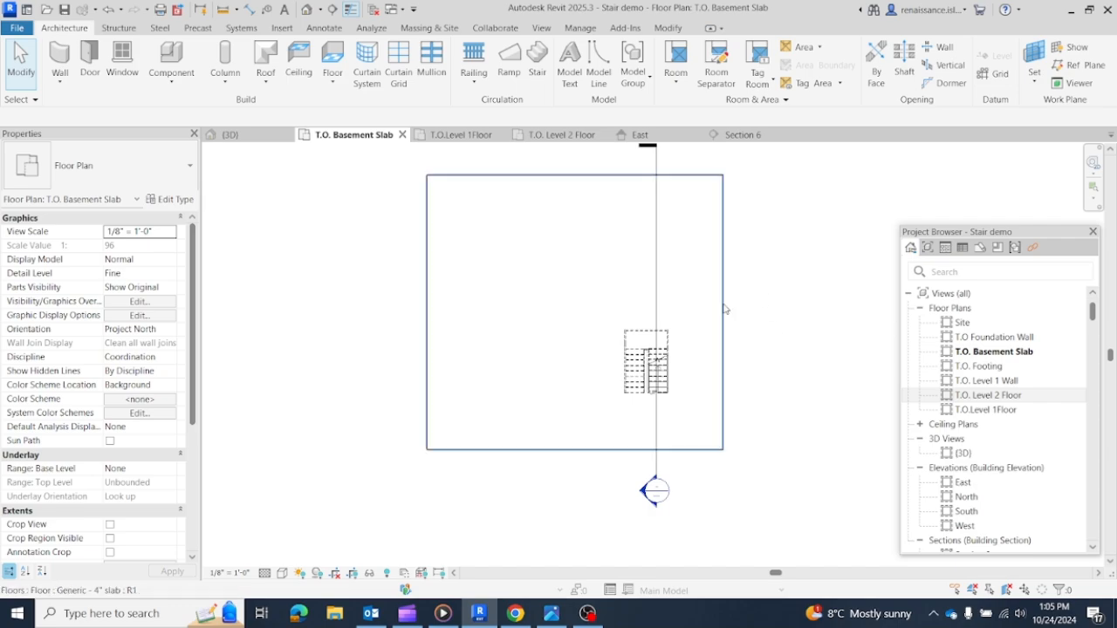
pyautogui.click(545, 136)
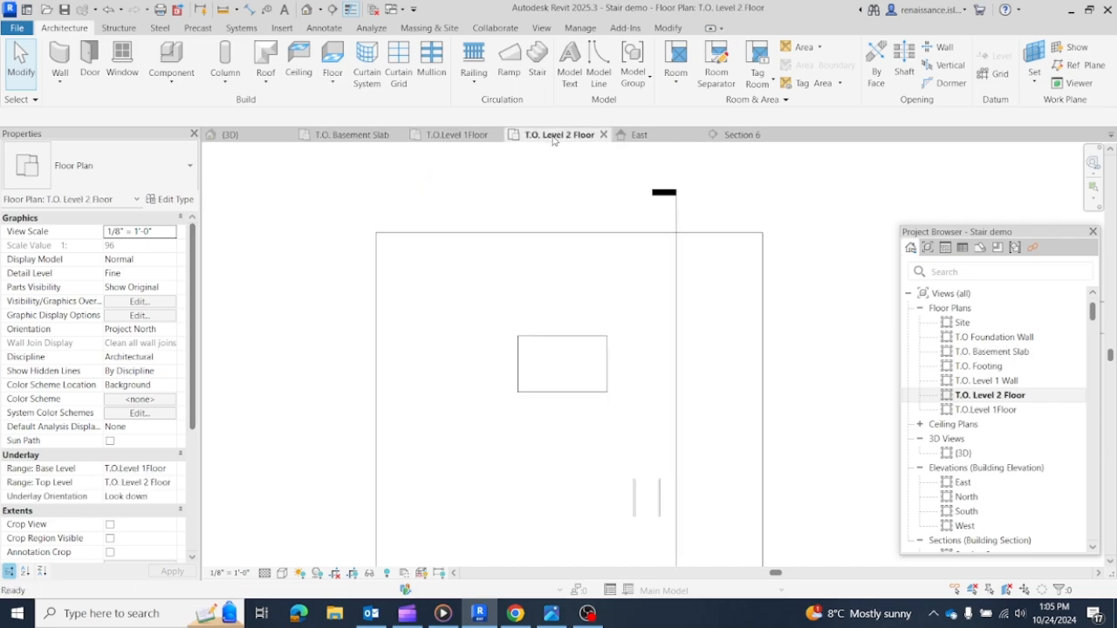
pyautogui.moveTo(573, 465)
pyautogui.mouseDown(button='middle')
pyautogui.moveTo(501, 319)
pyautogui.moveTo(477, 316)
pyautogui.mouseUp(button='middle')
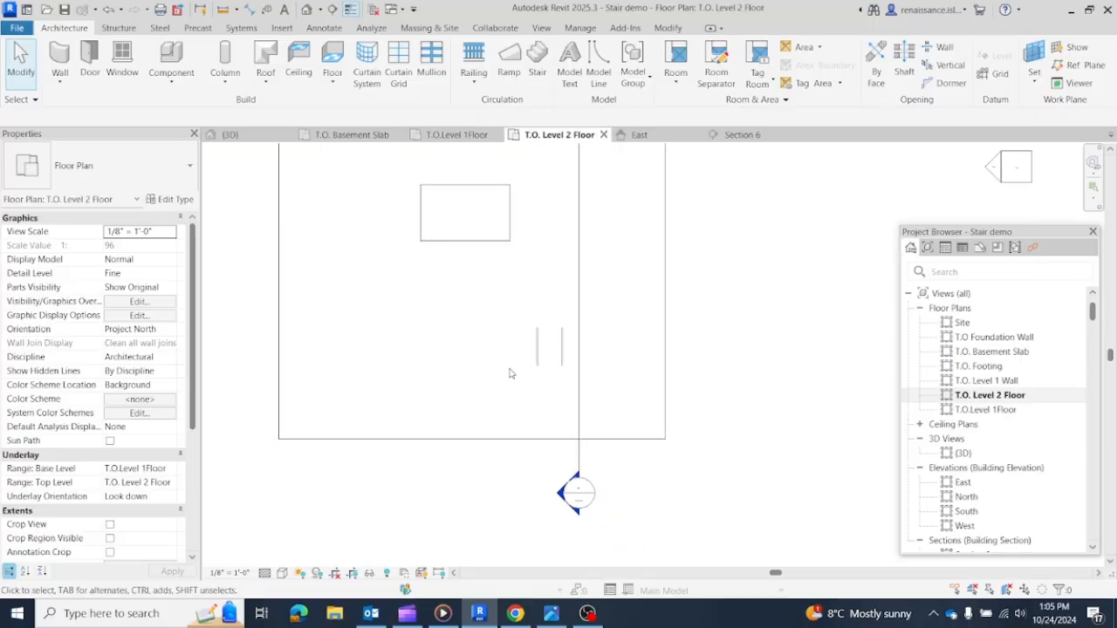
pyautogui.scroll(-2, 474, 316)
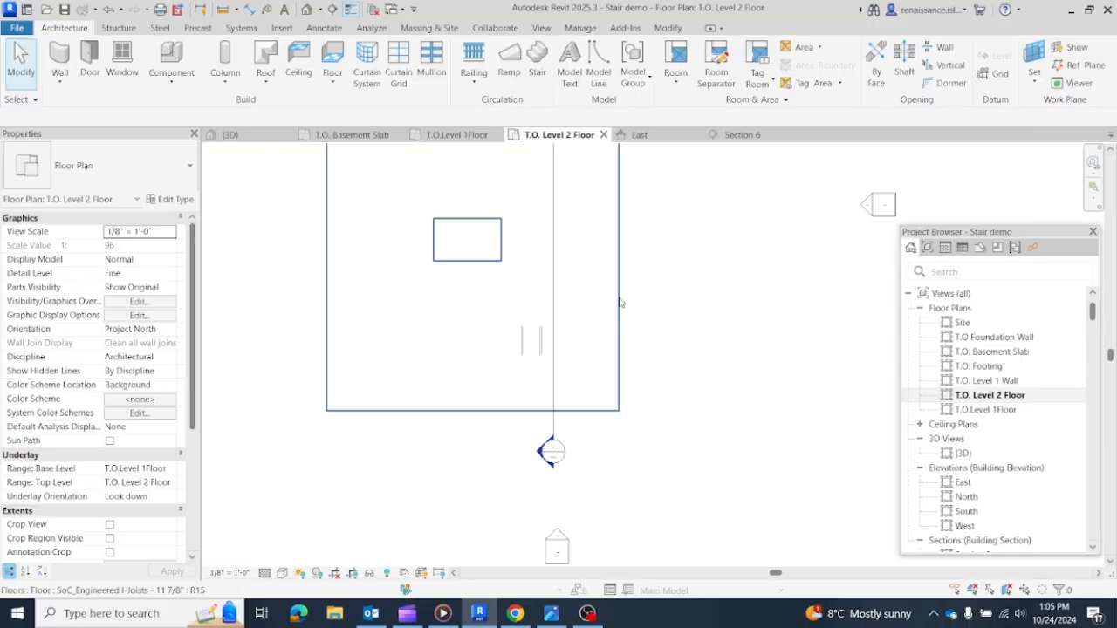
pyautogui.click(345, 139)
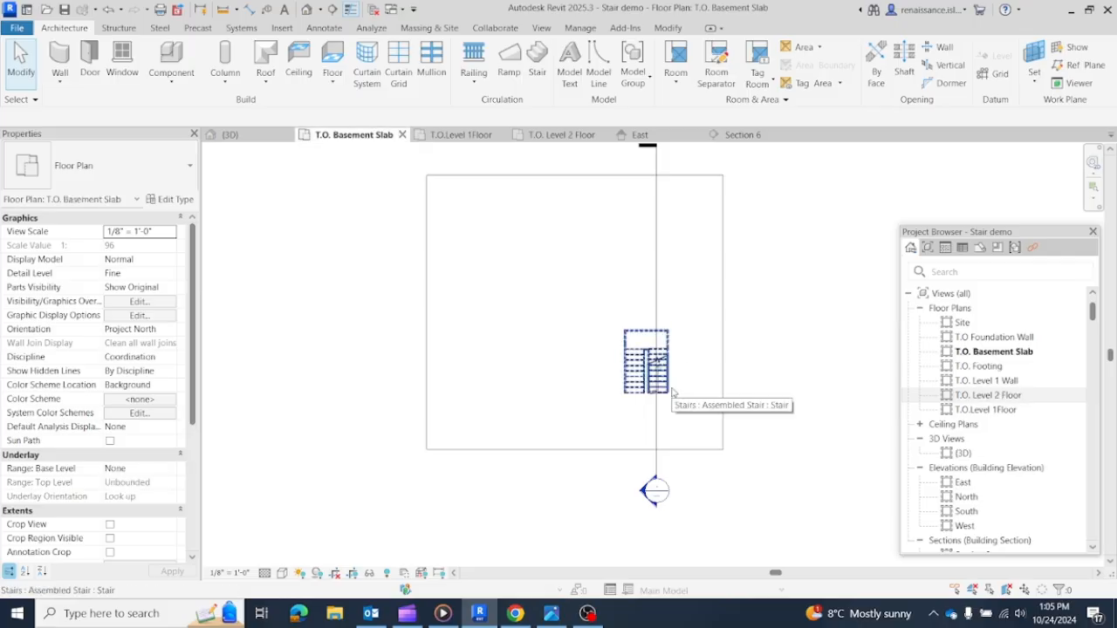
# Step: Open the T.O.Level 1Floor plan and delete the Section 5 line that crosses the stair, along with its view
pyautogui.click(456, 138)
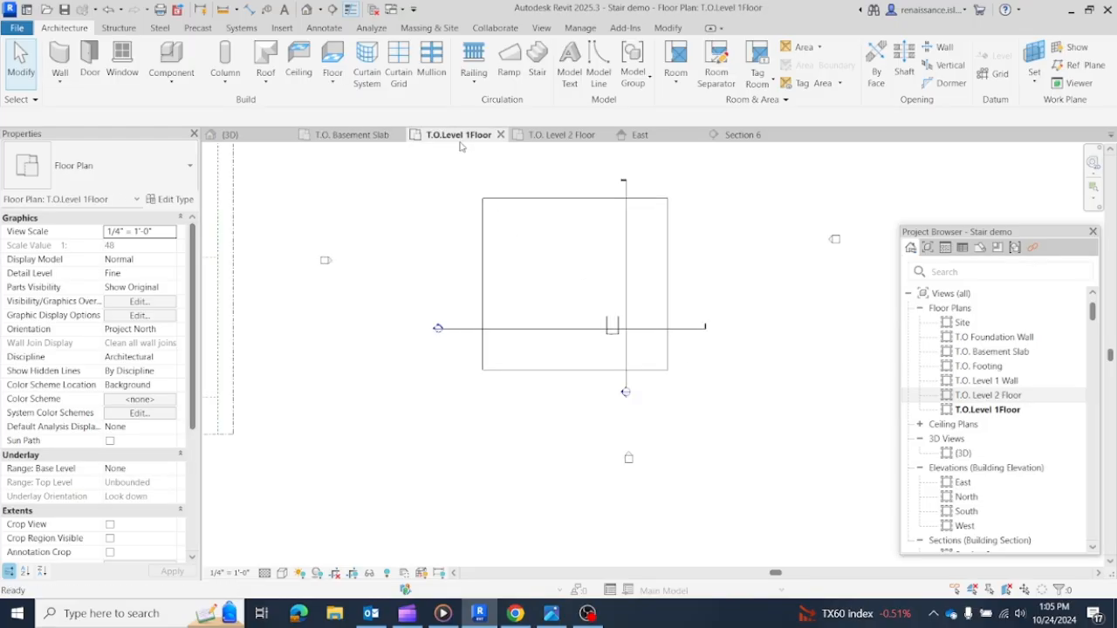
pyautogui.scroll(2, 615, 338)
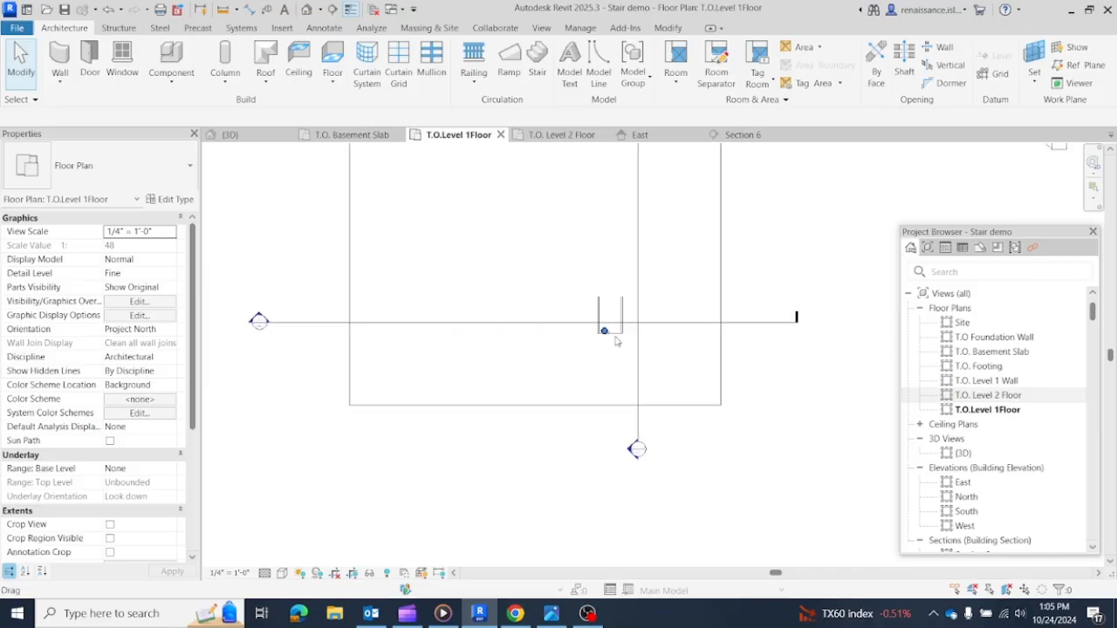
pyautogui.click(278, 323)
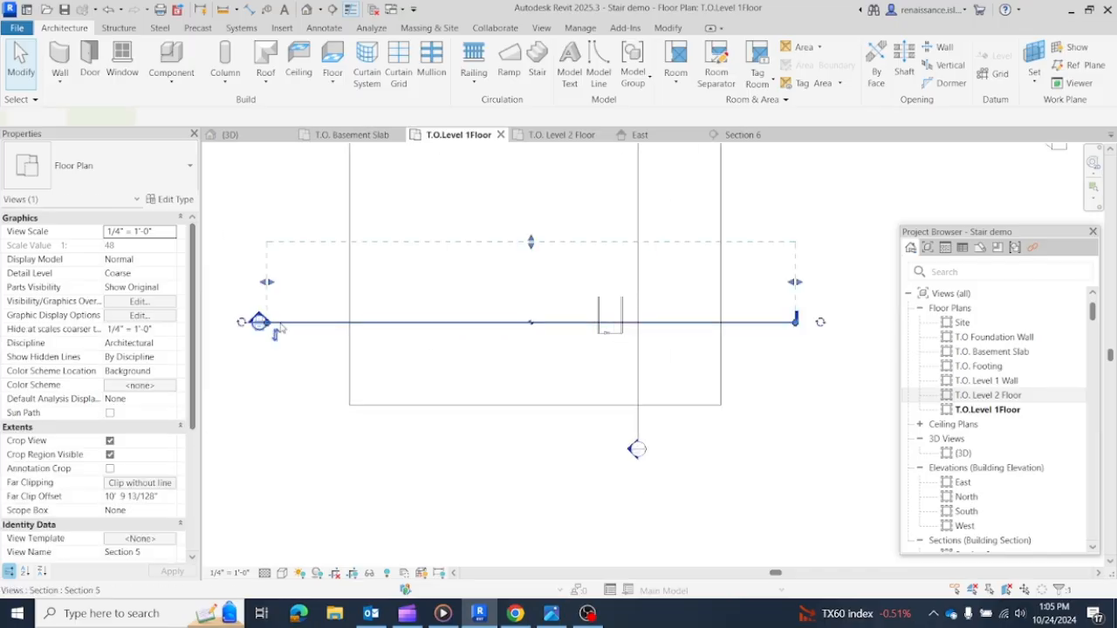
pyautogui.press('Delete')
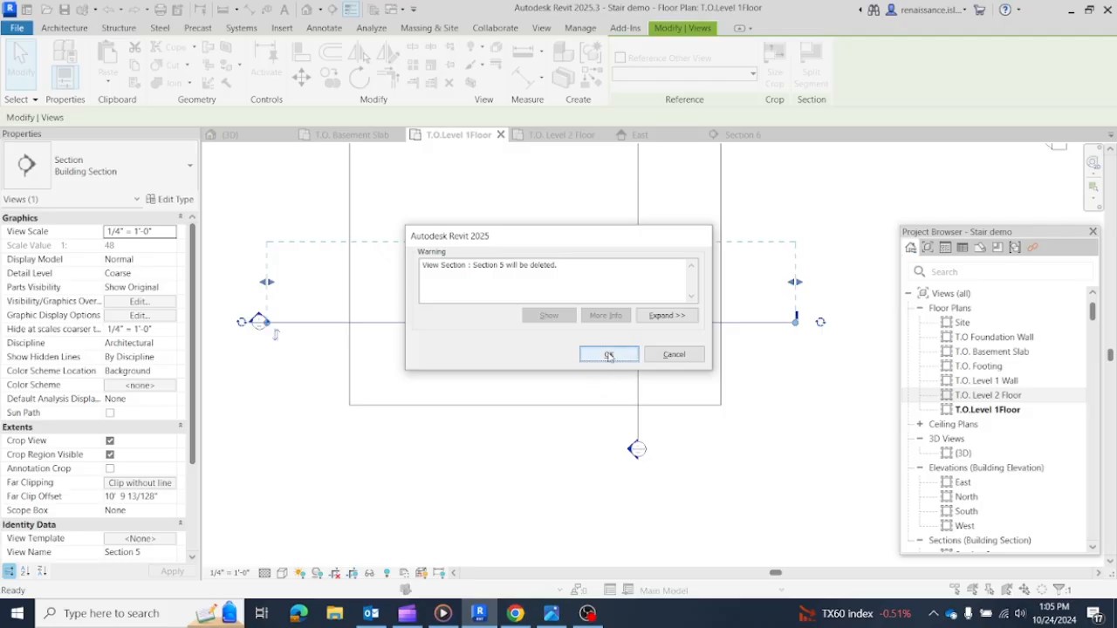
pyautogui.click(608, 355)
# Step: Cut an opening about 7'-3" by 10'-6" in the Level 1 floor by sketching a rectangle around the stair in its boundary
pyautogui.moveTo(626, 329); pyautogui.dragTo(590, 480, button='middle')
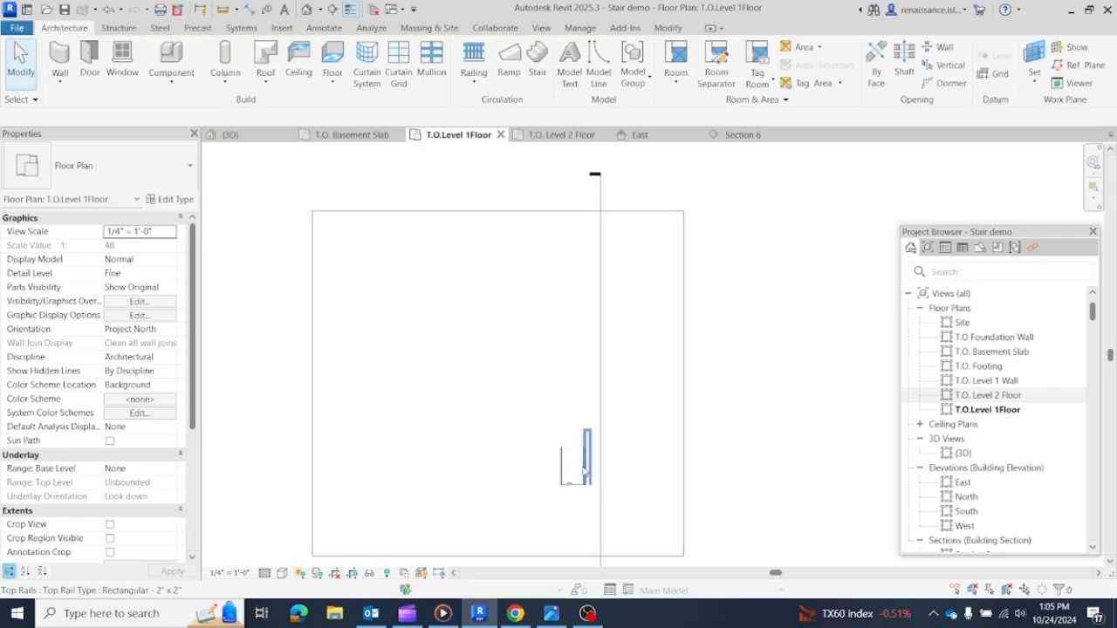
pyautogui.click(683, 500)
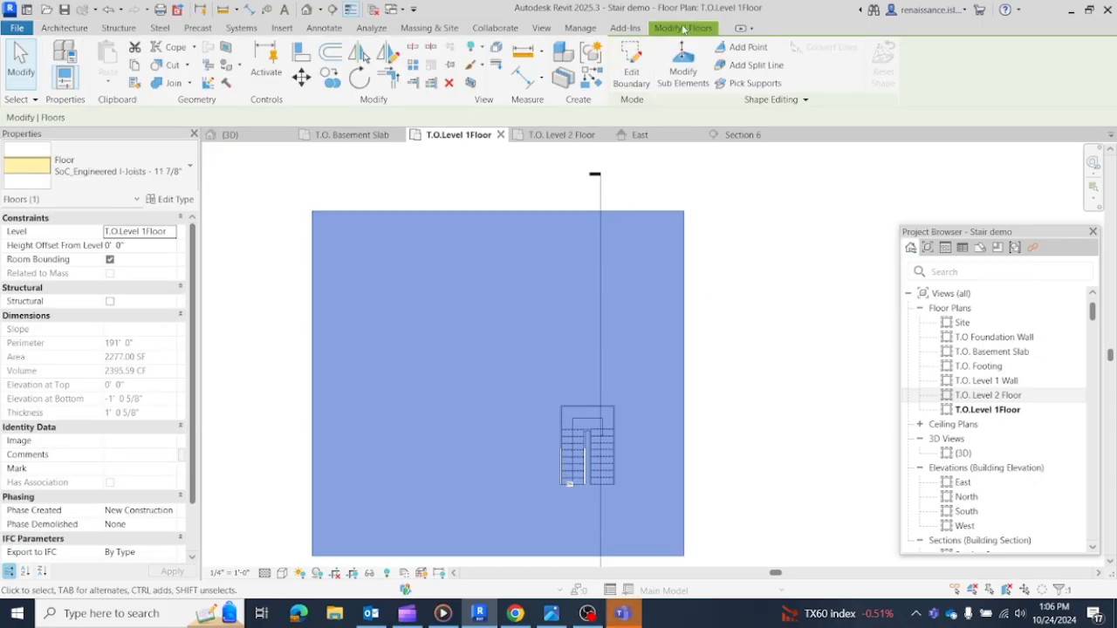
pyautogui.click(622, 63)
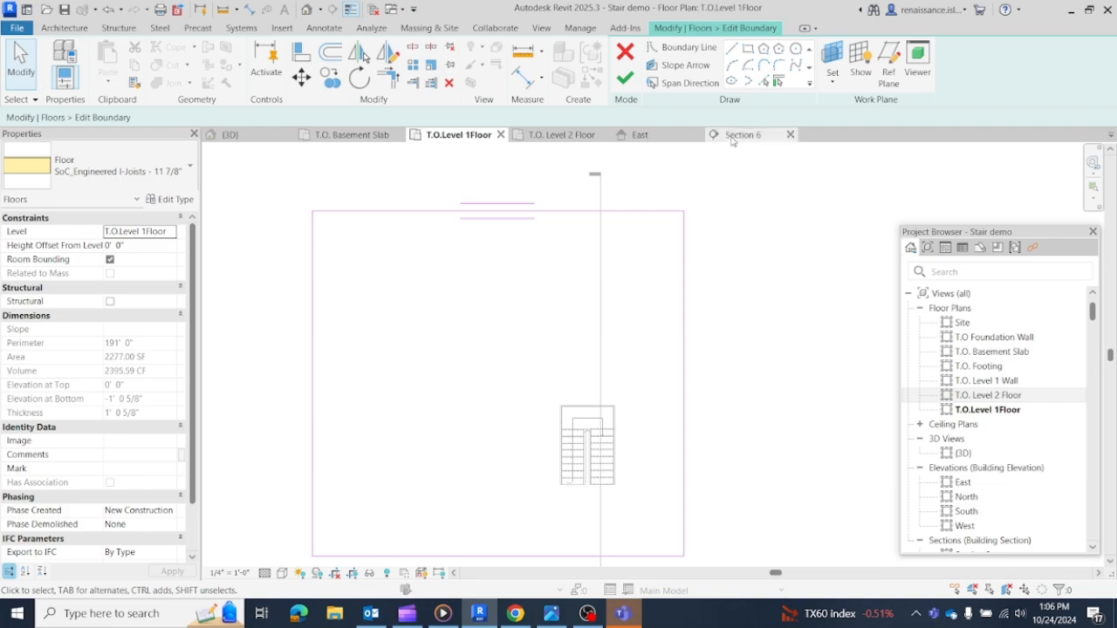
pyautogui.click(748, 49)
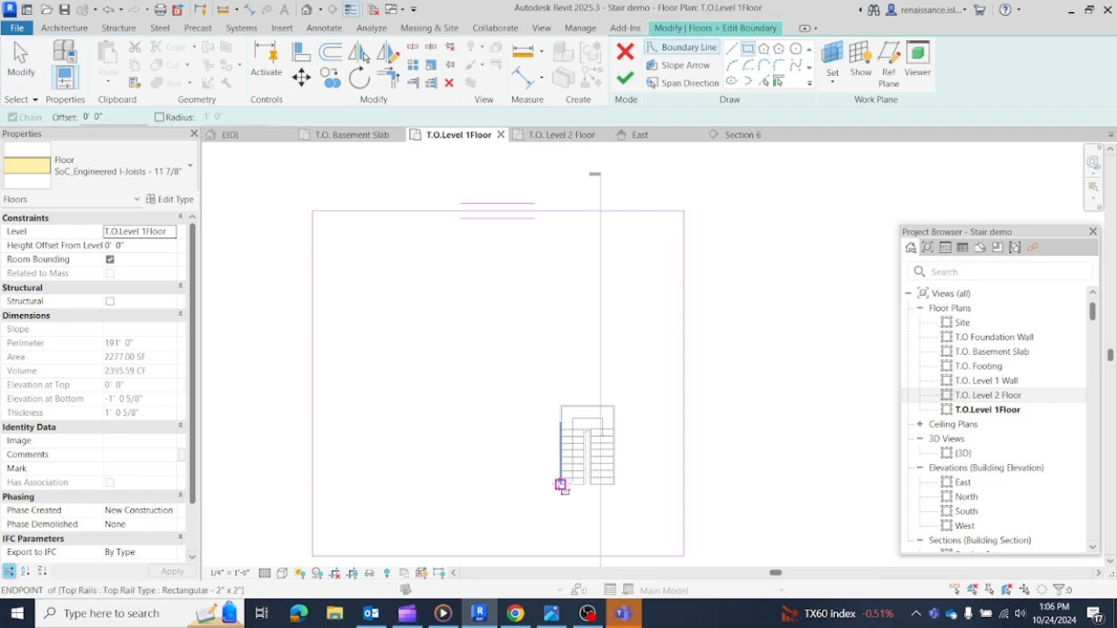
pyautogui.click(565, 408)
pyautogui.click(614, 484)
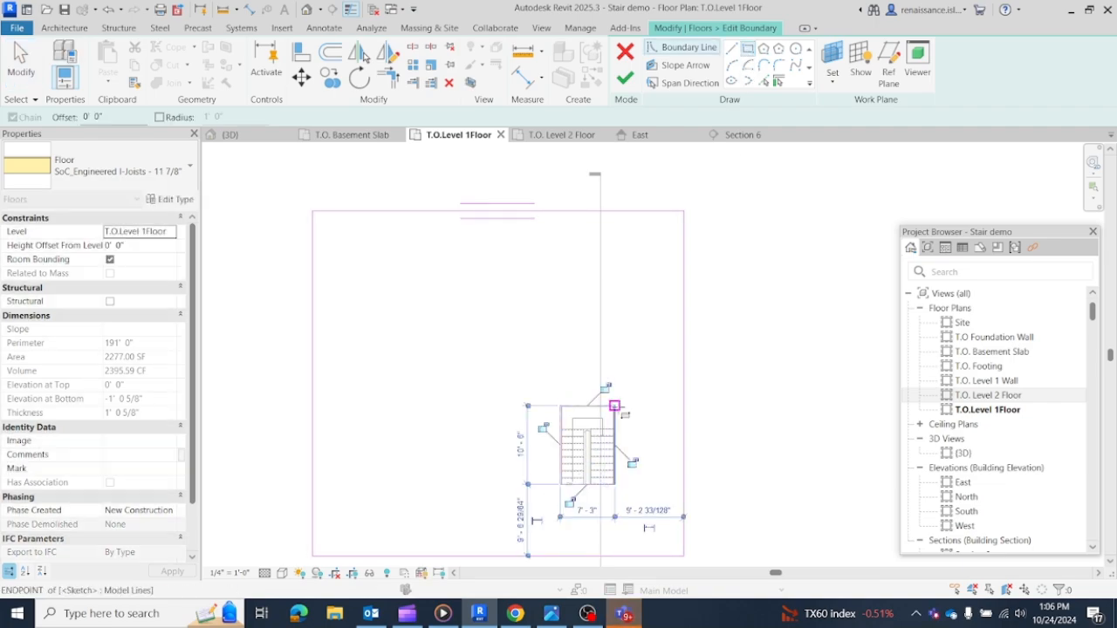
pyautogui.click(625, 78)
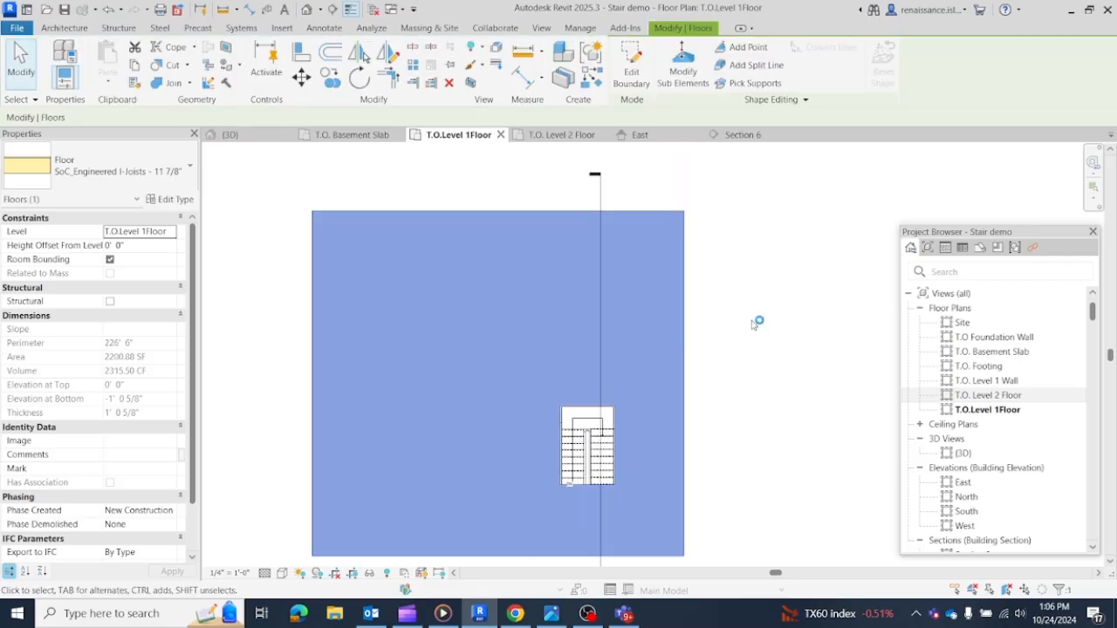
pyautogui.click(729, 247)
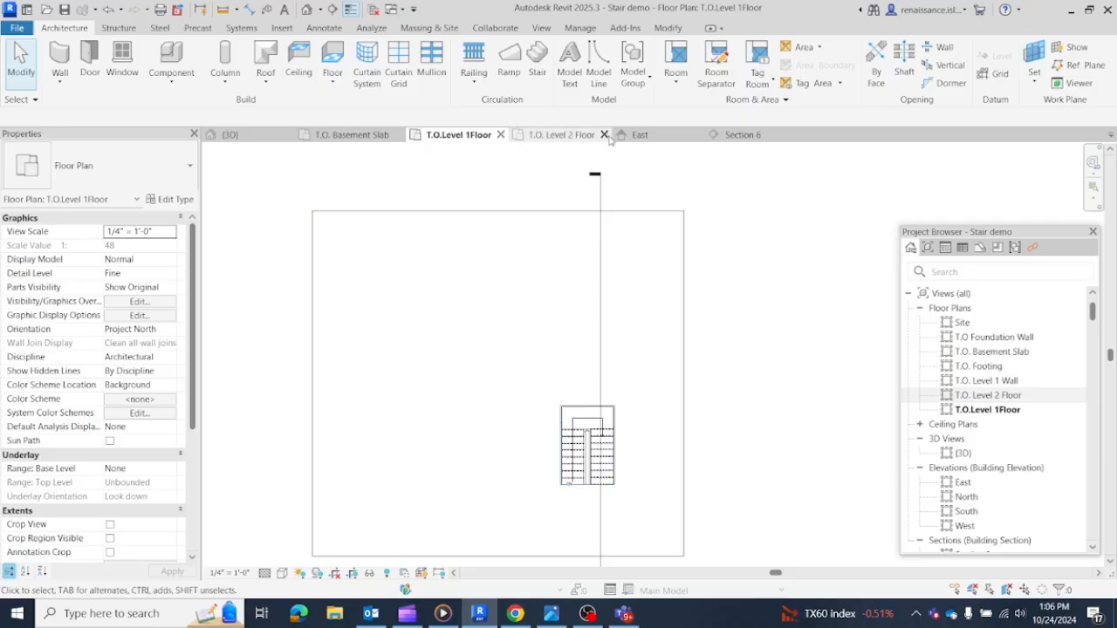
# Step: Check the stair at the new floor opening in Section 6 and its start in the T.O. Basement Slab plan
pyautogui.click(744, 135)
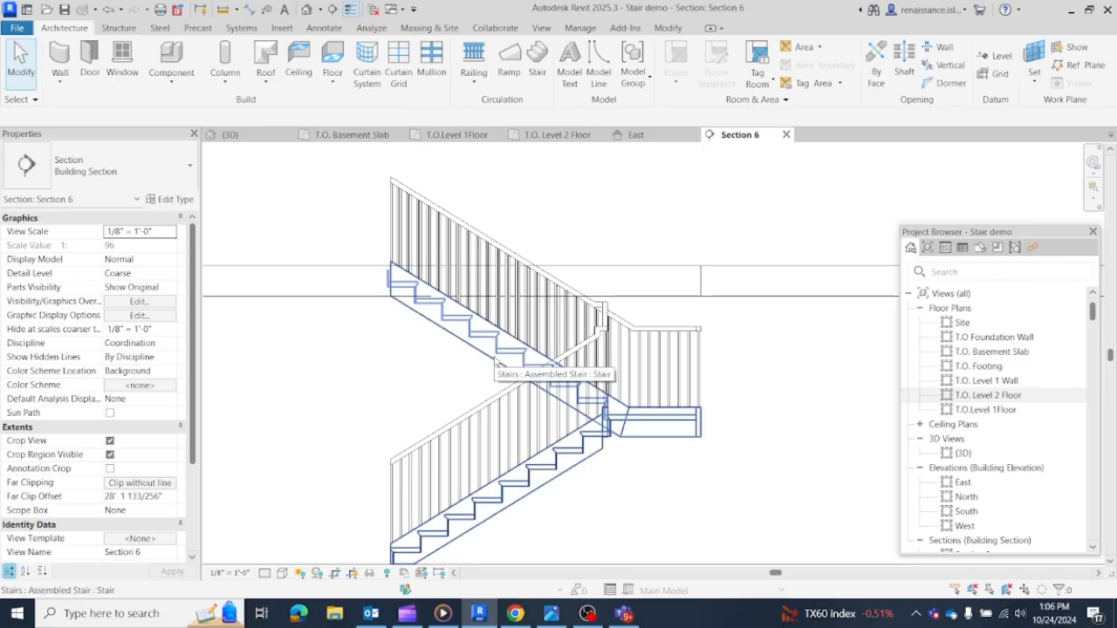
pyautogui.click(348, 135)
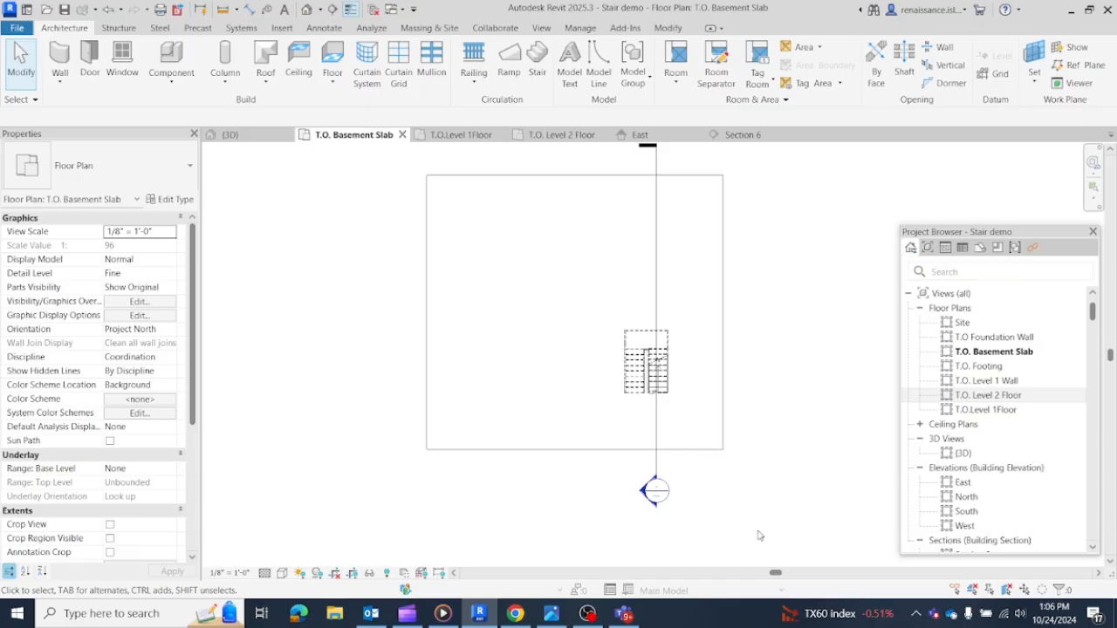
pyautogui.scroll(3, 677, 445)
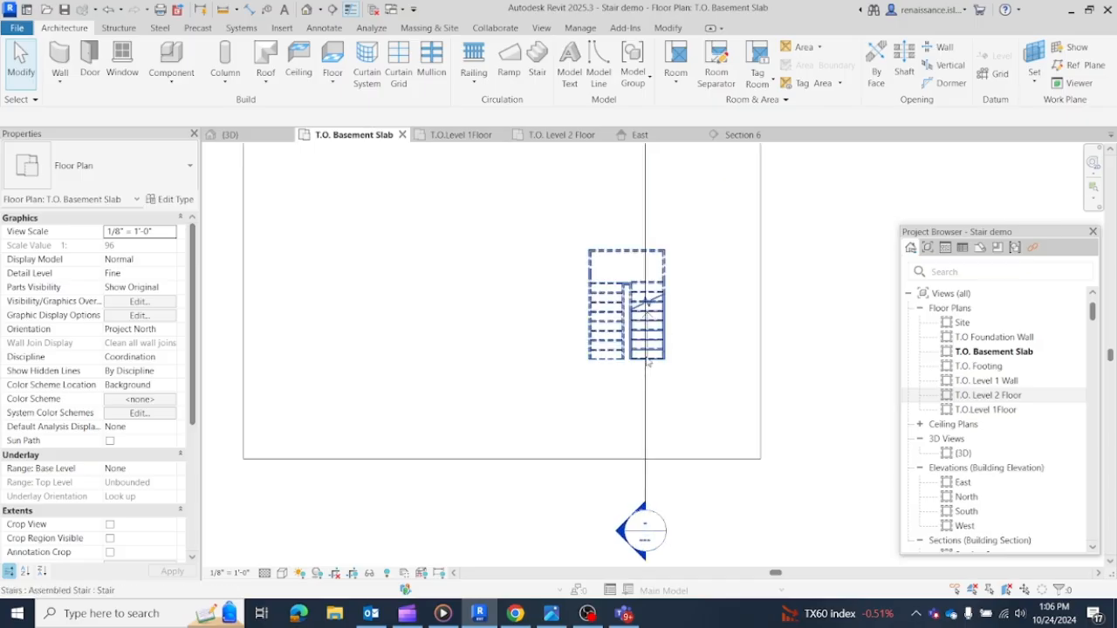
pyautogui.scroll(-2, 748, 425)
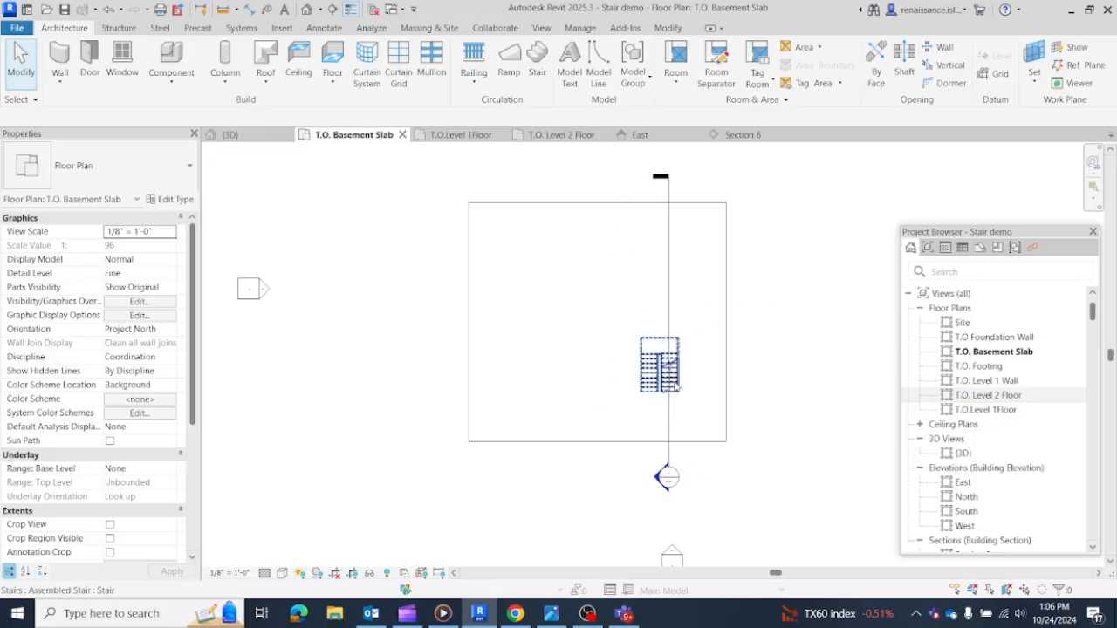
pyautogui.scroll(1, 680, 383)
pyautogui.scroll(1, 718, 378)
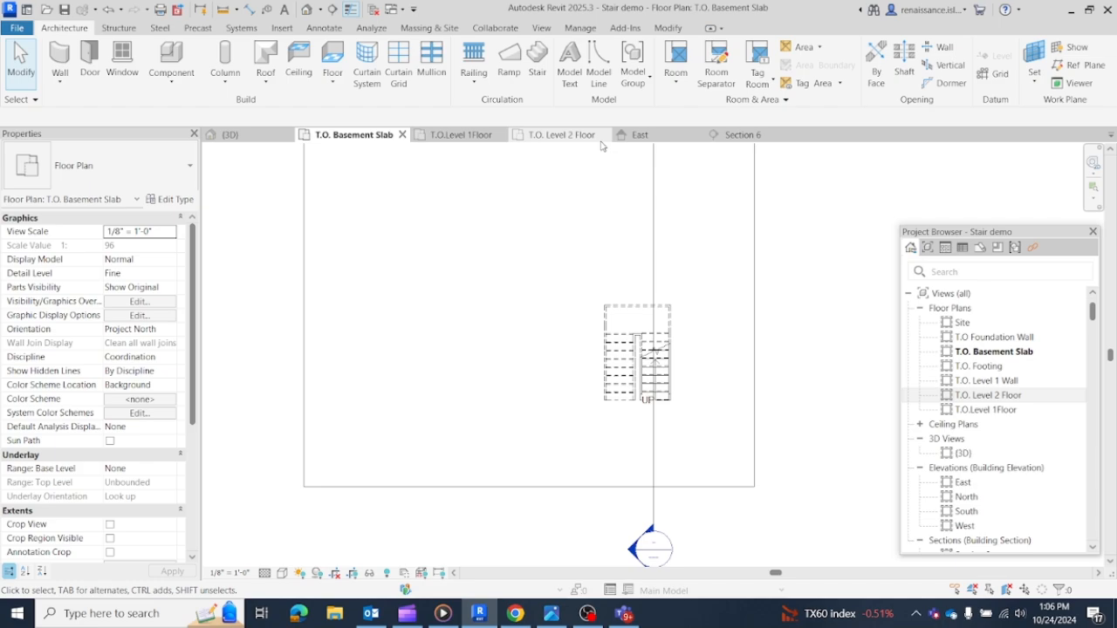
# Step: In Section 6, turn the assembled stair into a multistory stair by connecting it to the T.O. Level 2 Floor level
pyautogui.click(740, 134)
pyautogui.scroll(-3, 554, 371)
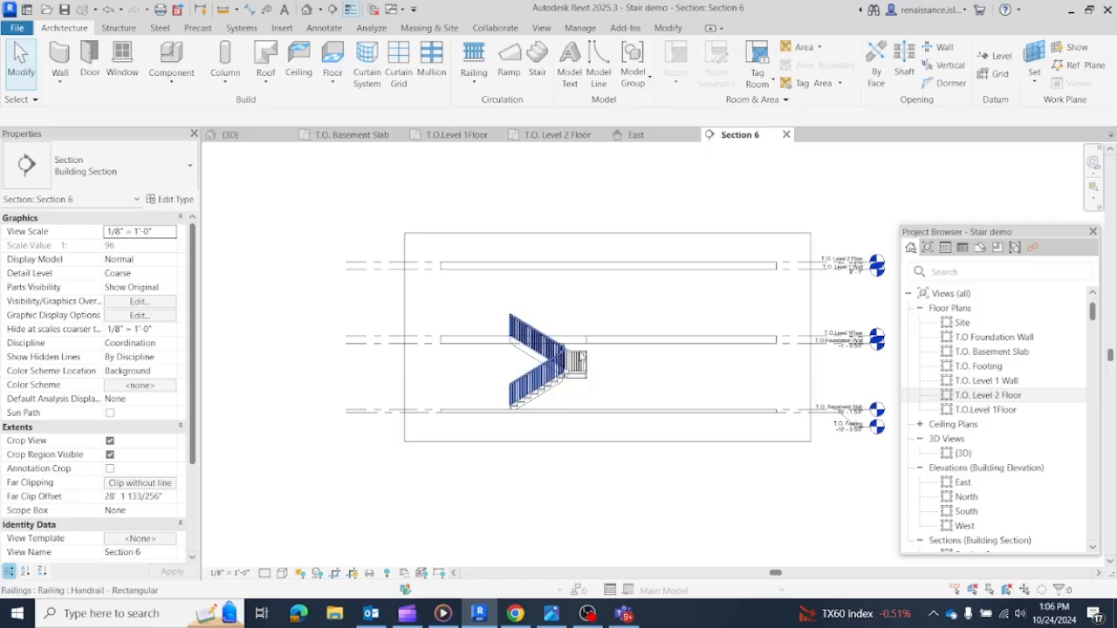
pyautogui.moveTo(691, 302); pyautogui.dragTo(616, 317, button='middle')
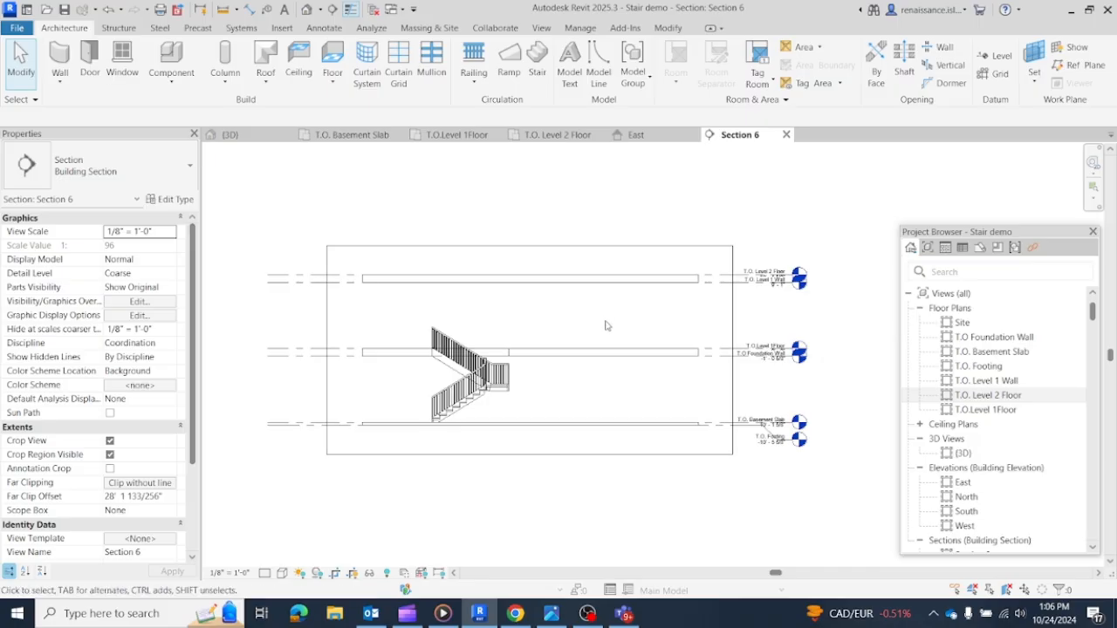
pyautogui.click(494, 394)
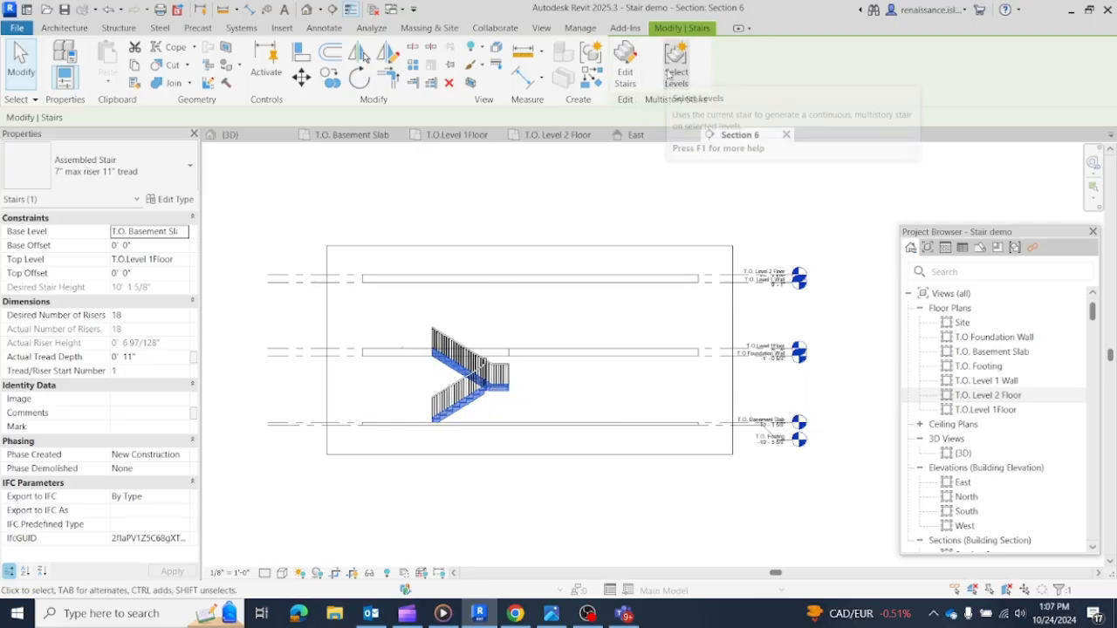
pyautogui.click(675, 62)
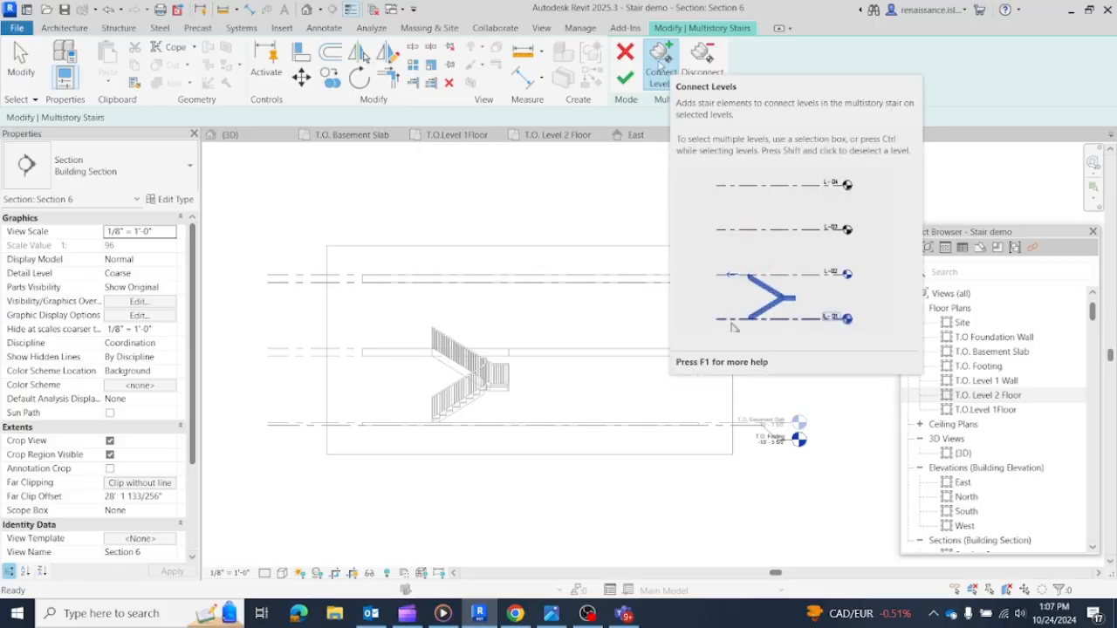
pyautogui.click(661, 66)
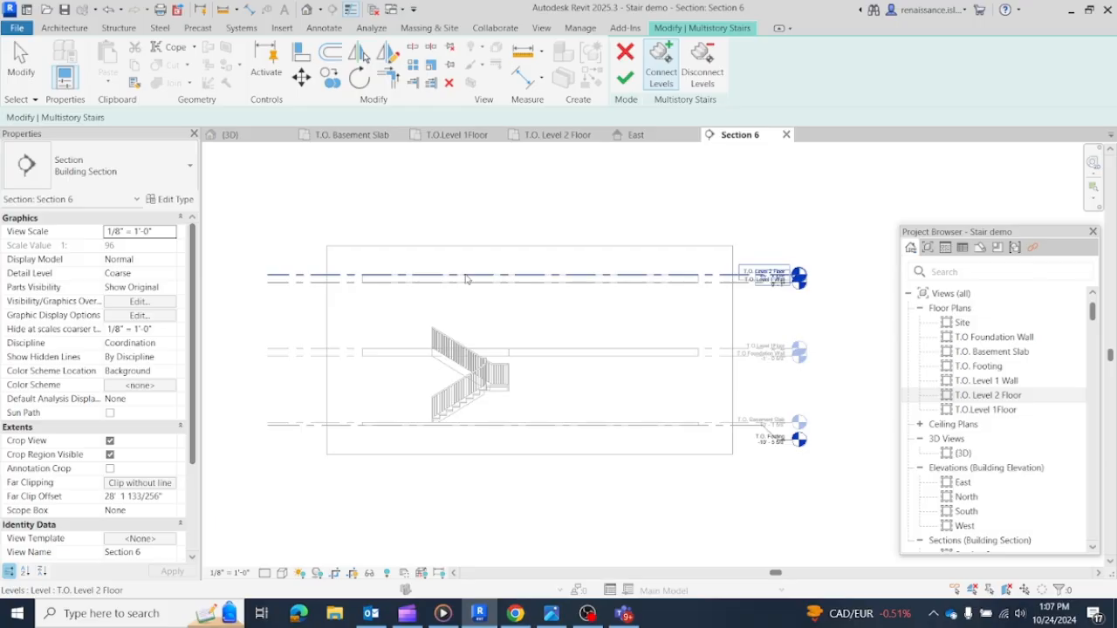
pyautogui.click(625, 80)
pyautogui.click(487, 207)
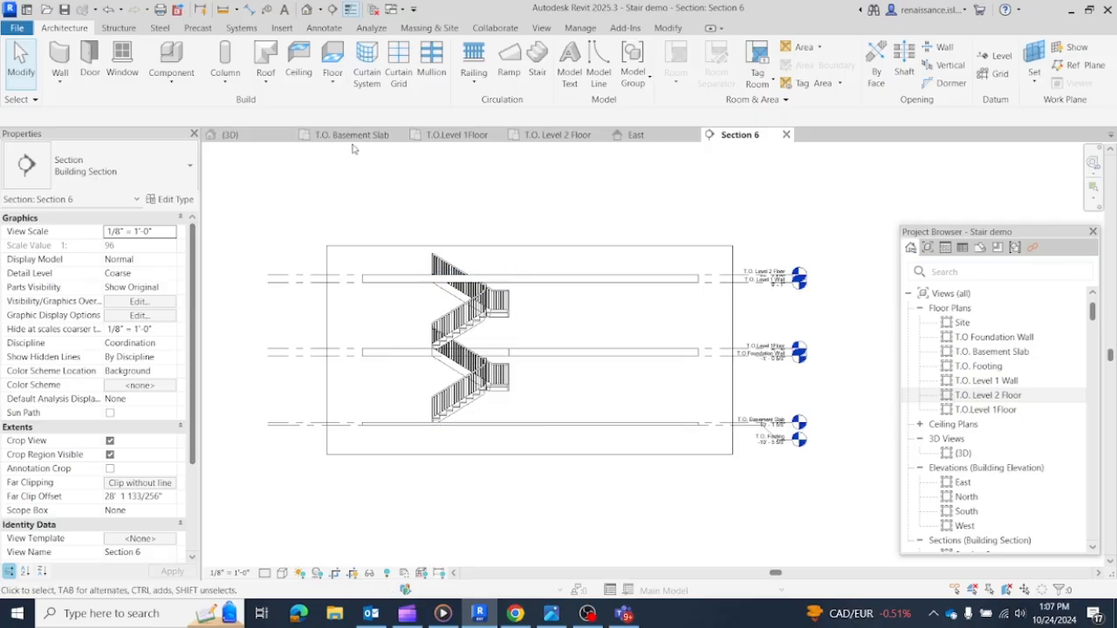
# Step: Open the T.O. Level 2 Floor plan and start editing the boundary of the Level 2 floor
pyautogui.click(555, 135)
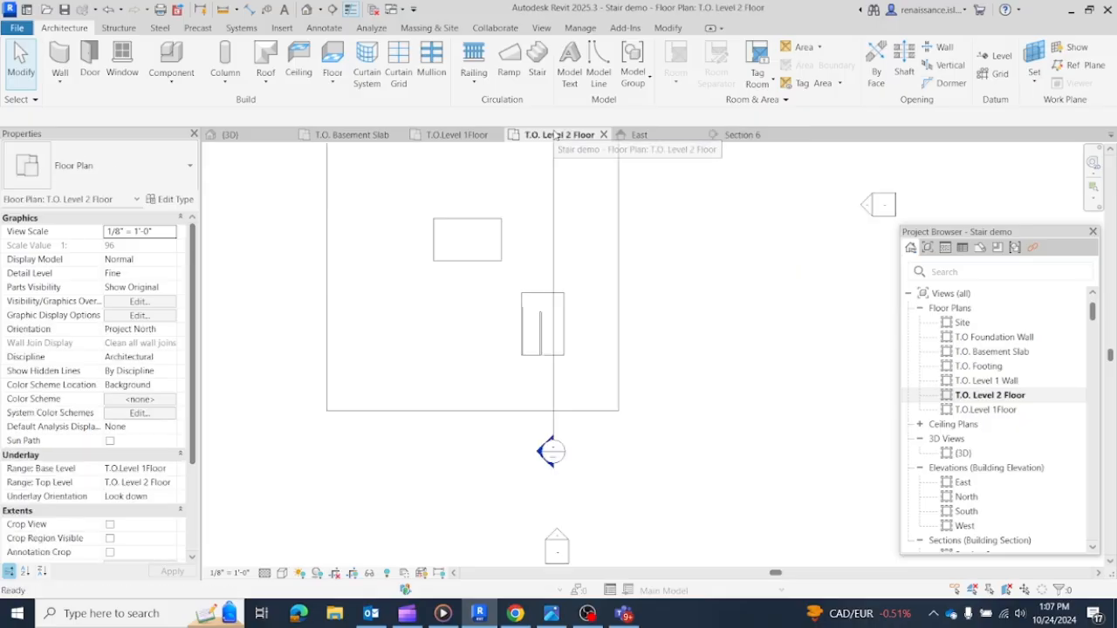
pyautogui.click(620, 297)
pyautogui.click(692, 297)
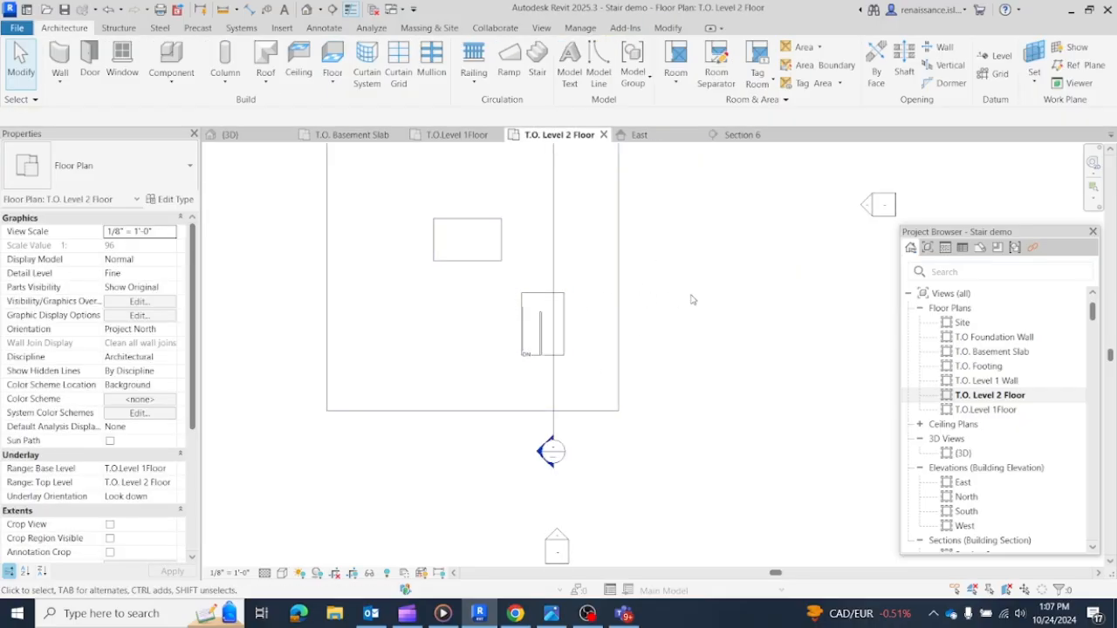
pyautogui.click(620, 288)
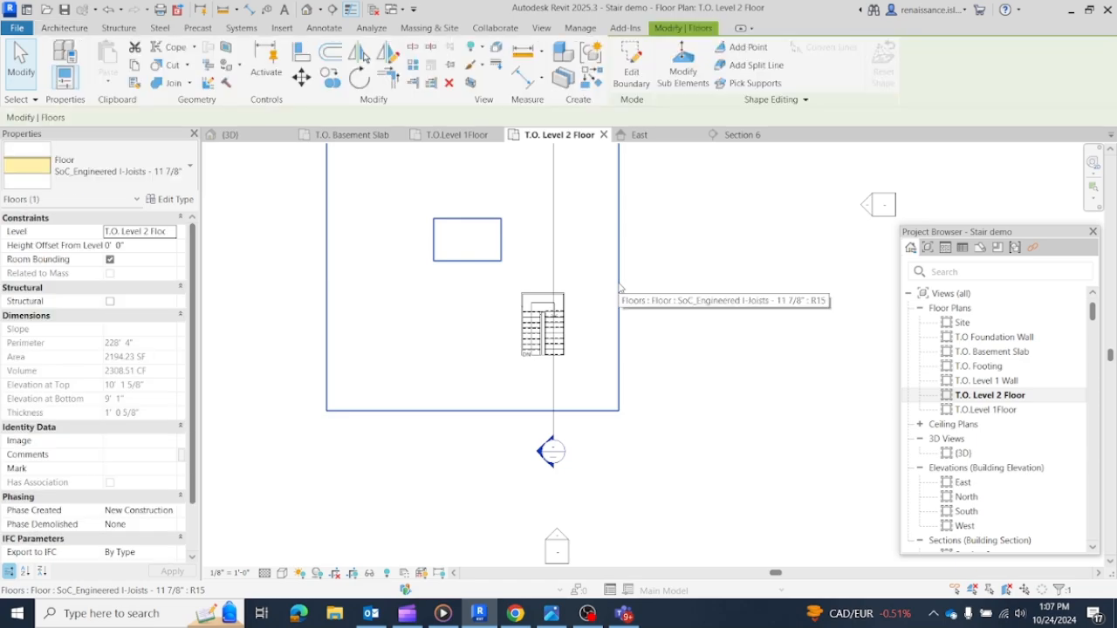
pyautogui.click(631, 70)
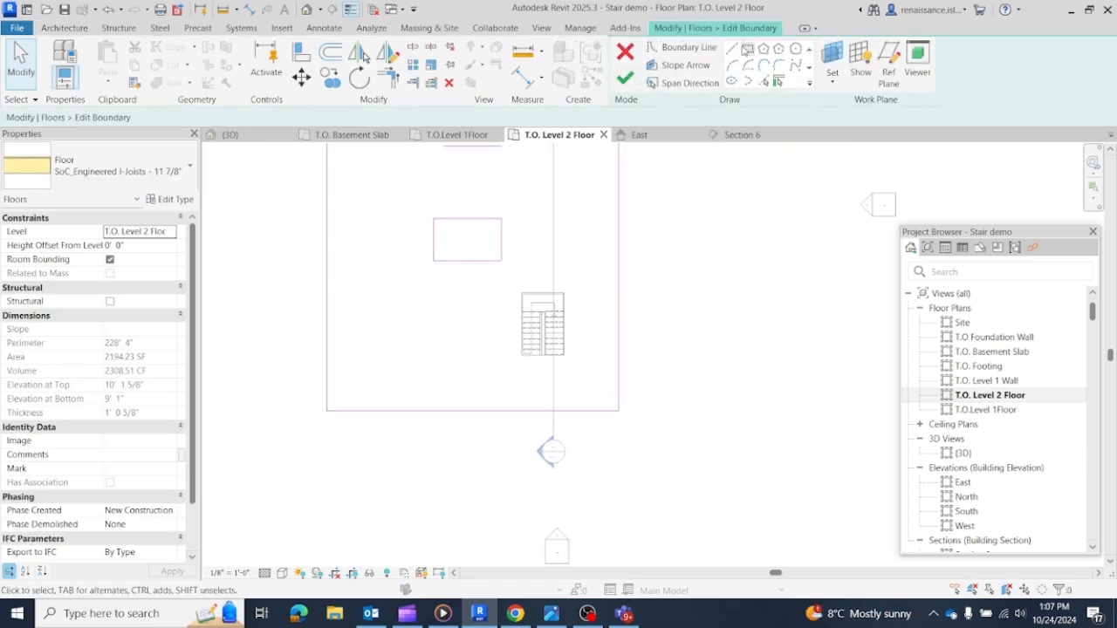
pyautogui.click(747, 50)
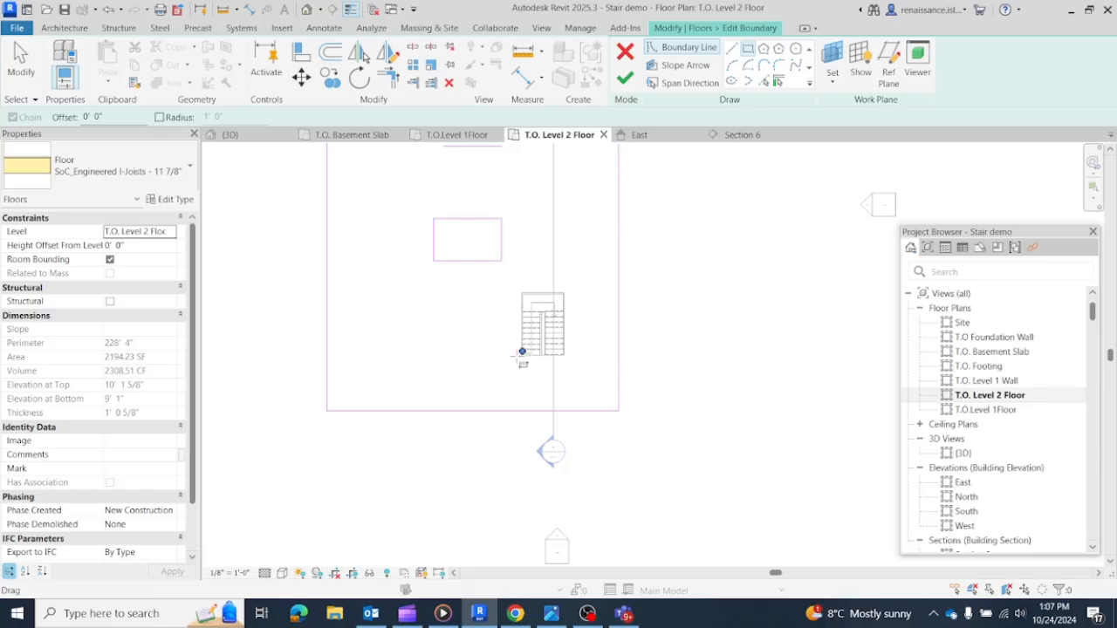
pyautogui.click(523, 351)
pyautogui.click(564, 294)
pyautogui.press('Escape')
pyautogui.press('Escape')
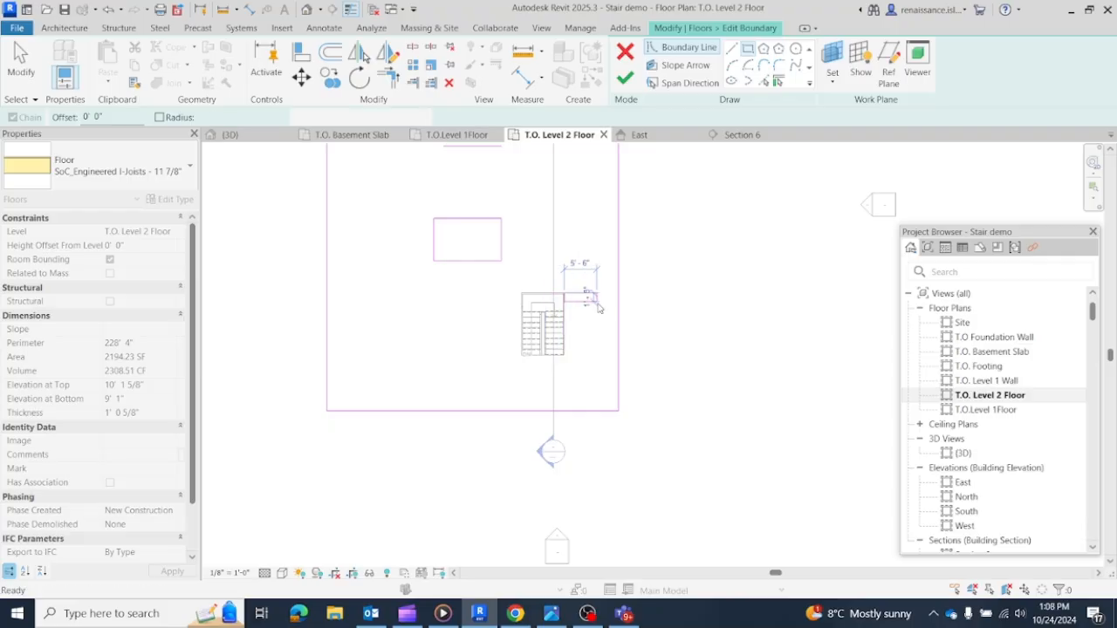
# Step: Sketch a rectangle about 7'-3" by 10'-6" around the stair and finish the boundary to cut the Level 2 opening
pyautogui.click(748, 49)
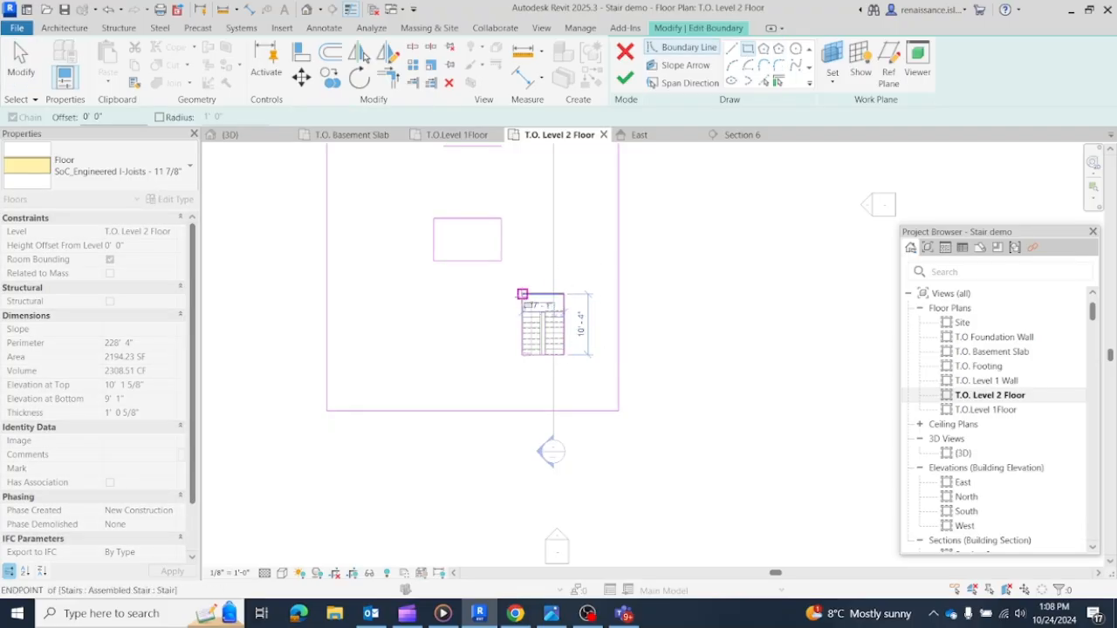
pyautogui.click(531, 299)
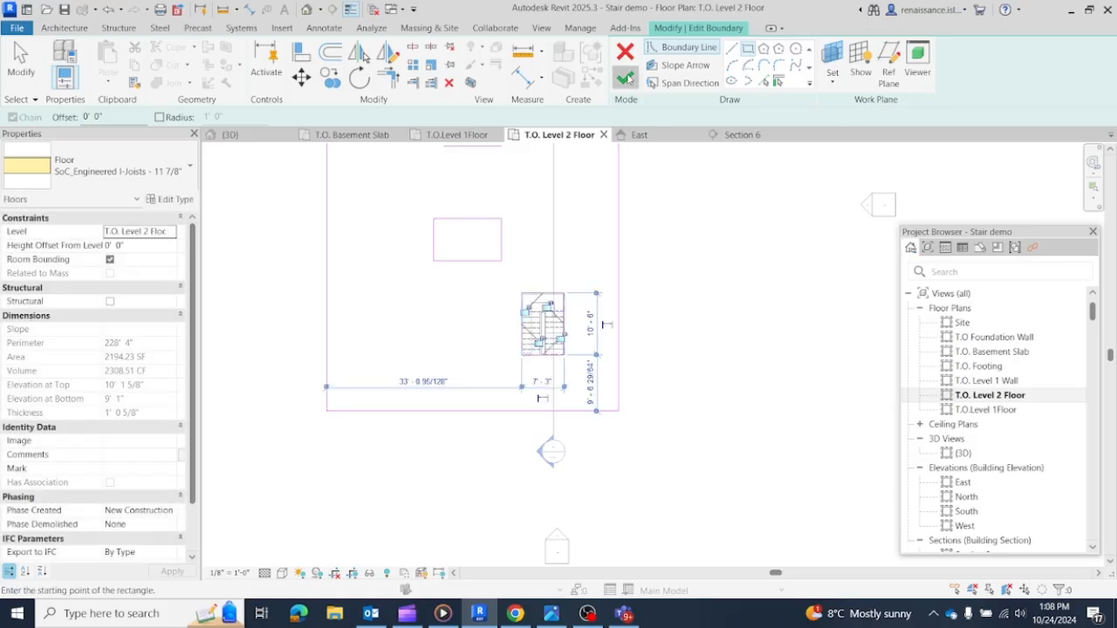
pyautogui.click(625, 77)
pyautogui.click(701, 280)
pyautogui.scroll(-2, 669, 397)
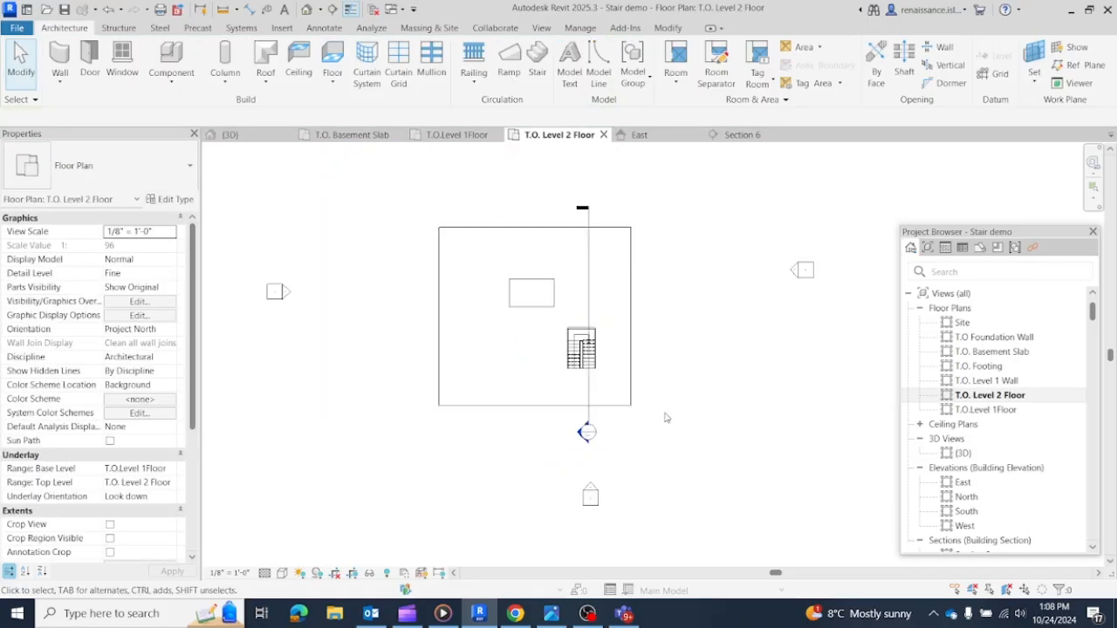
# Step: Check the multistory stair against the floors in Section 6 and in the T.O. Basement Slab plan
pyautogui.click(733, 135)
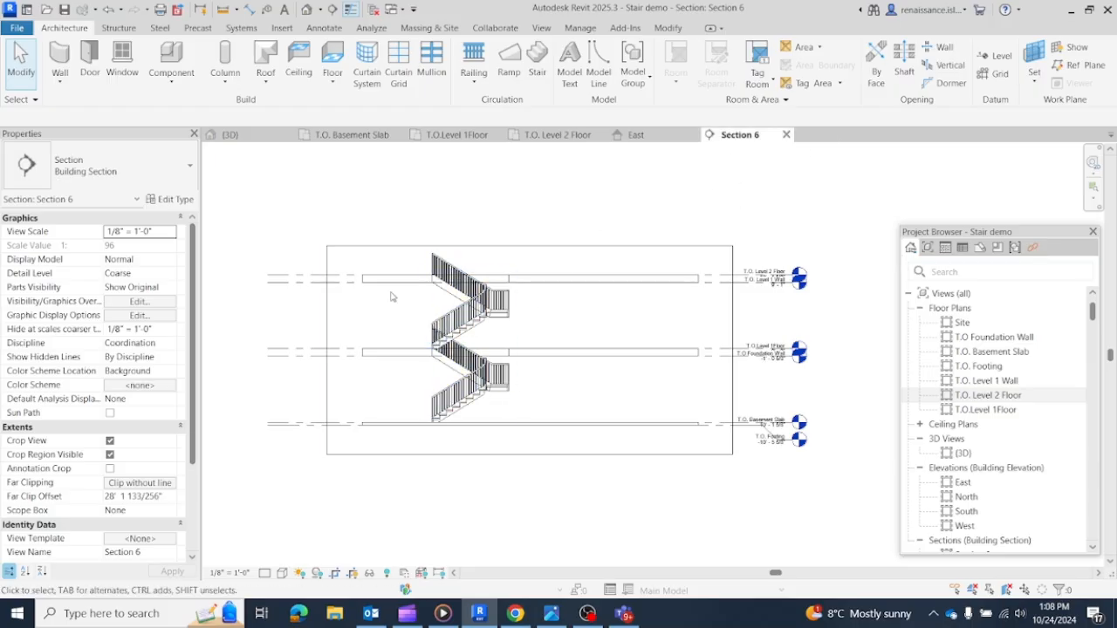
pyautogui.scroll(2, 366, 314)
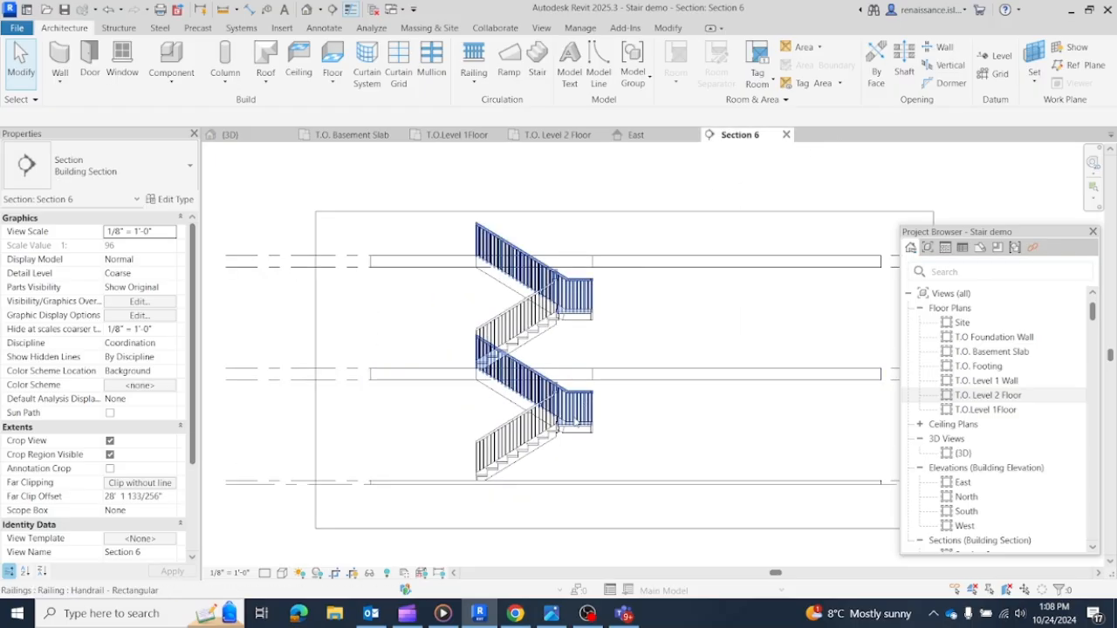
pyautogui.click(575, 431)
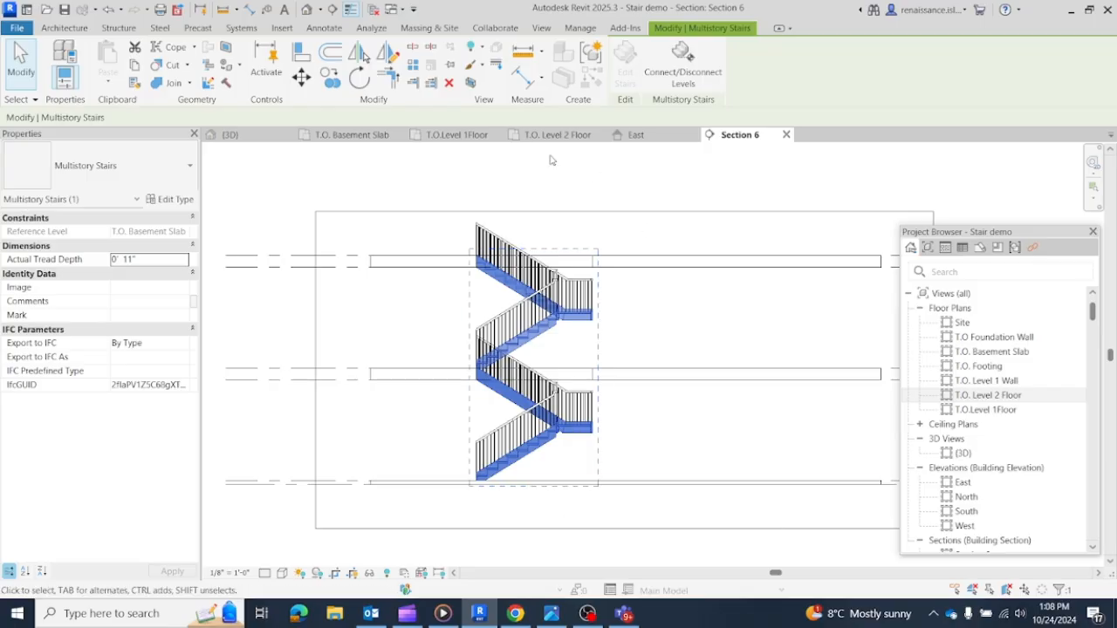
pyautogui.click(353, 135)
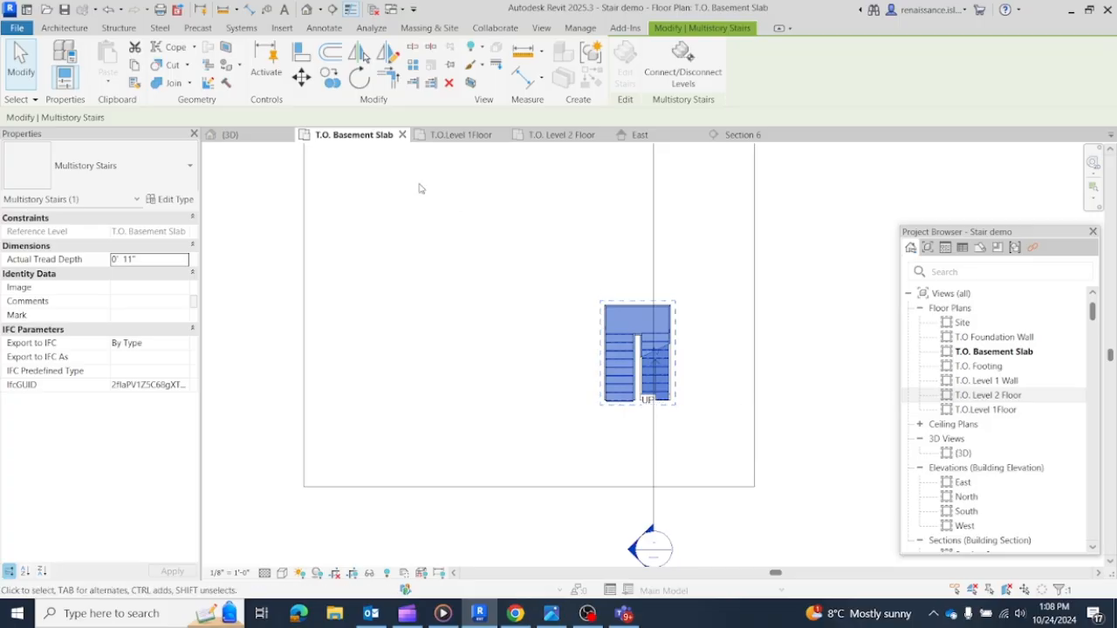
pyautogui.click(738, 135)
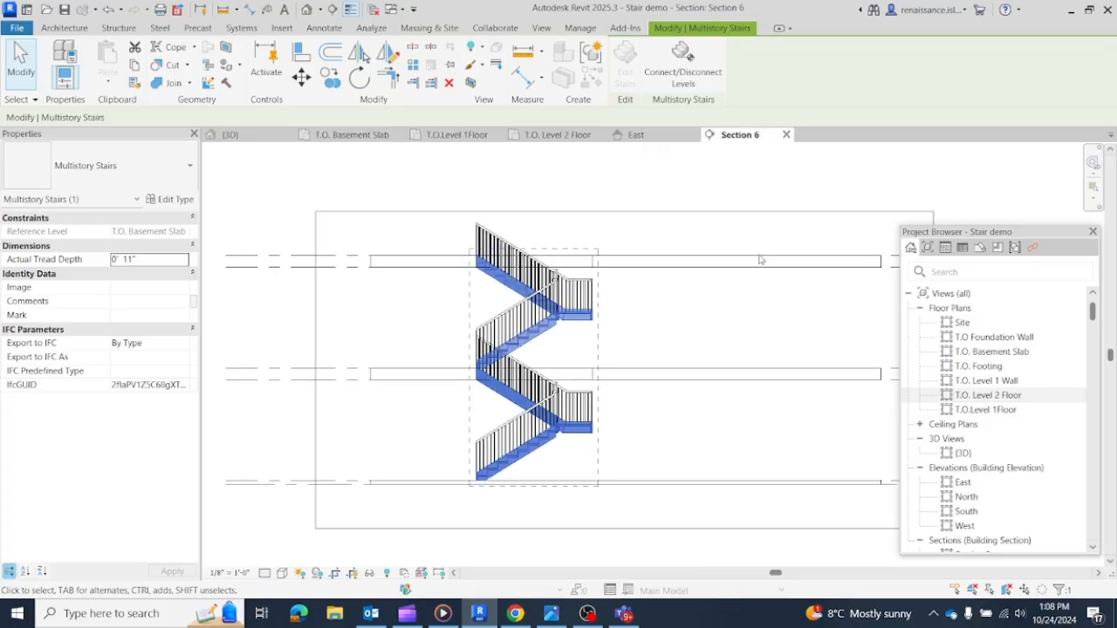
pyautogui.click(656, 316)
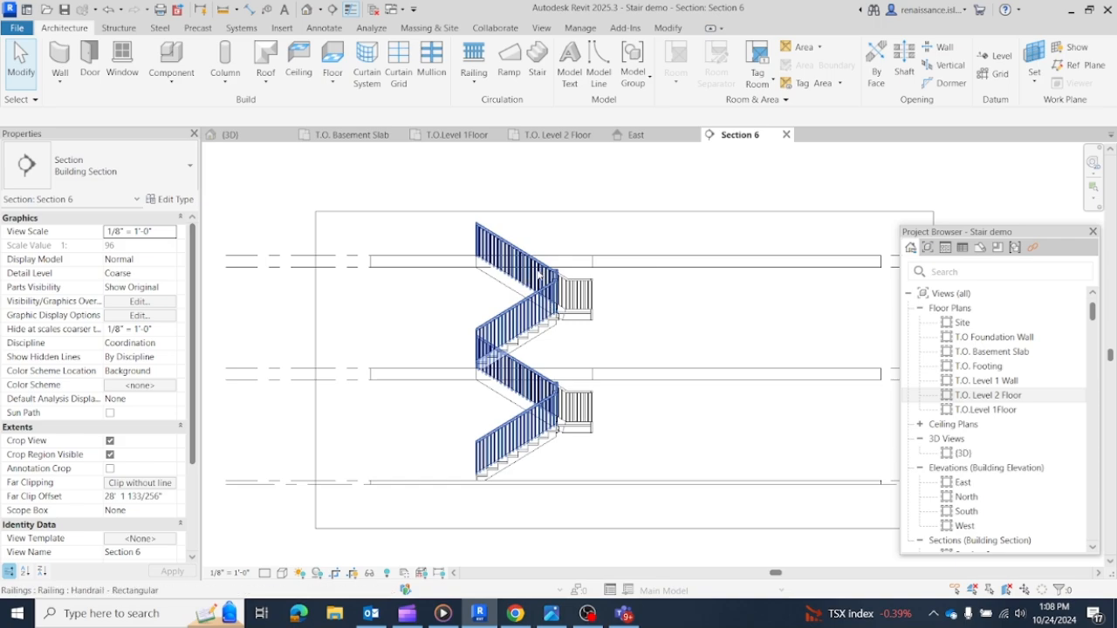
# Step: In Section 6, pick the stair group within the multistory stair and unpin the upper stair between Level 1 and Level 2
pyautogui.click(576, 321)
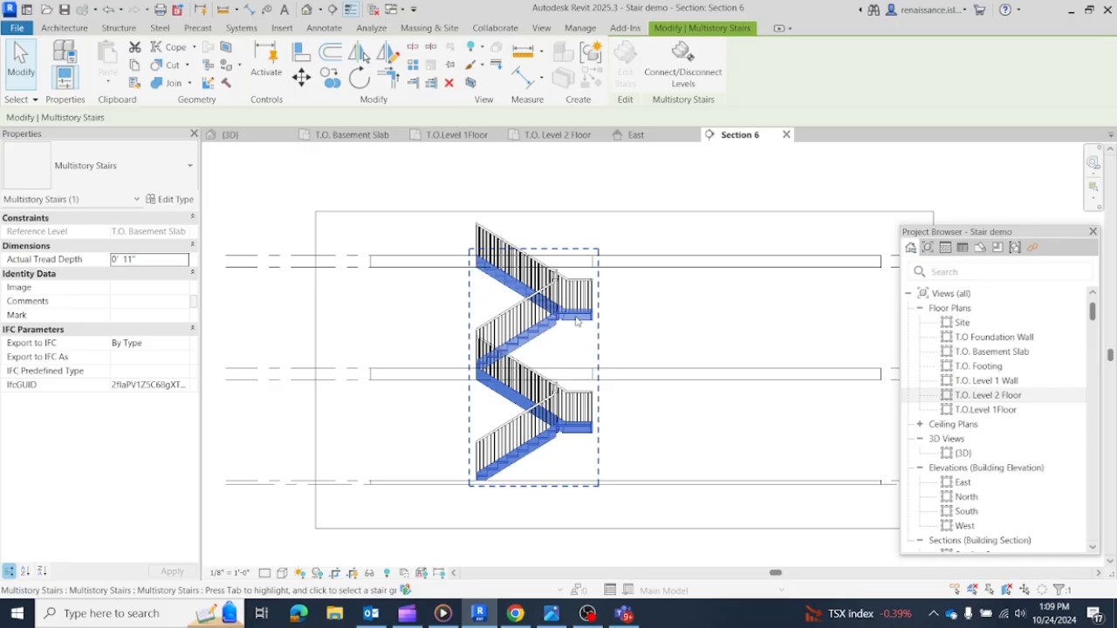
pyautogui.press('Tab')
pyautogui.click(575, 324)
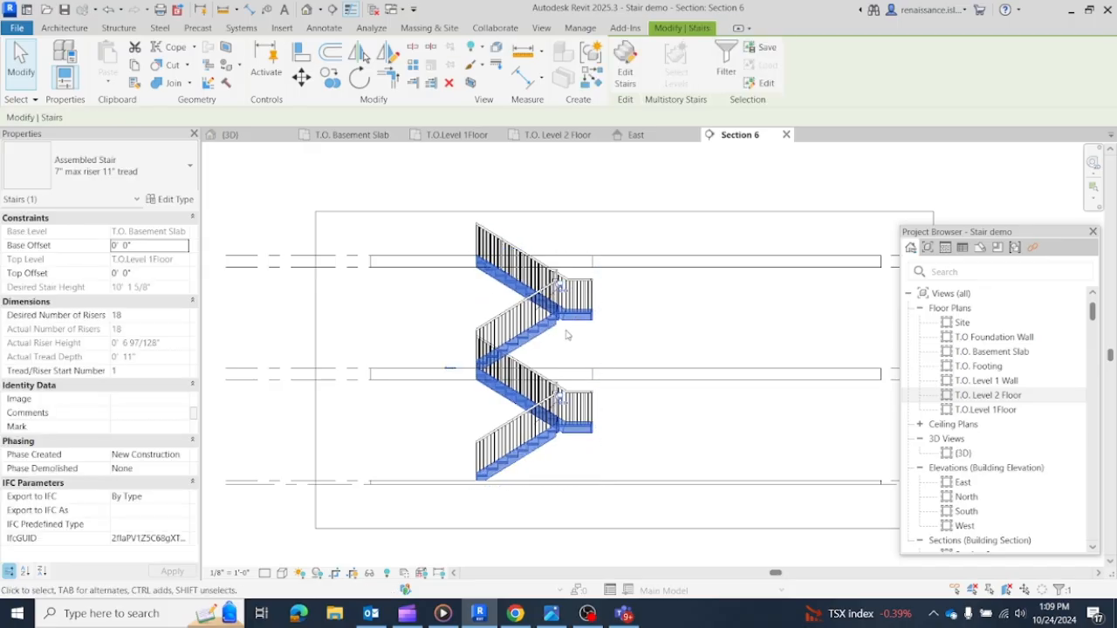
pyautogui.click(558, 282)
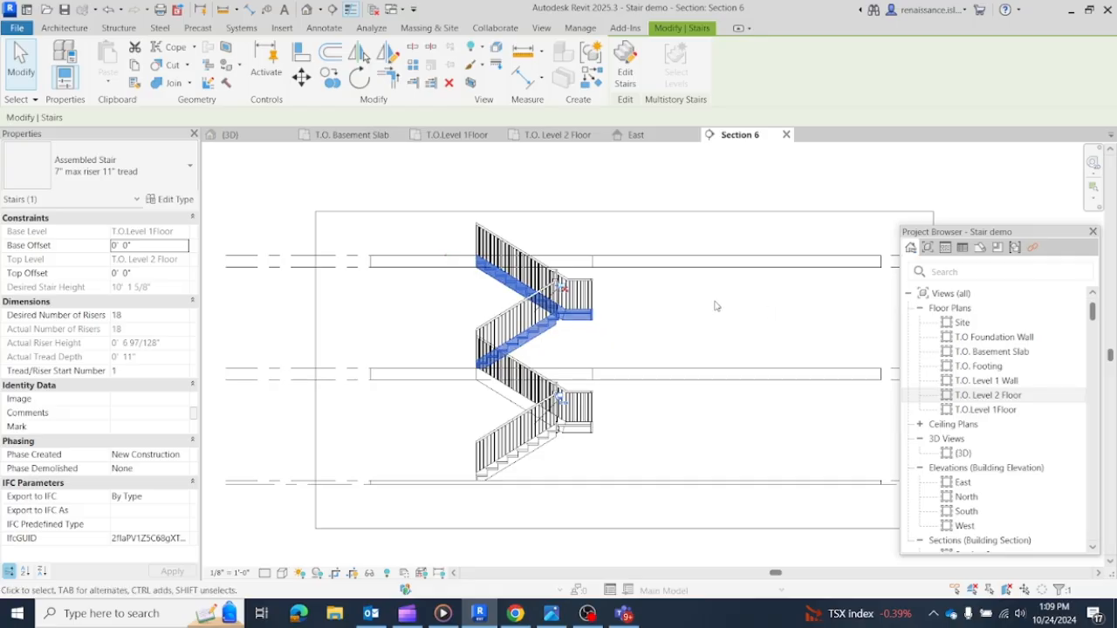
# Step: Open the unpinned upper stair for editing, view it in the T.O.Level 1Floor plan, and finish the edit
pyautogui.click(624, 61)
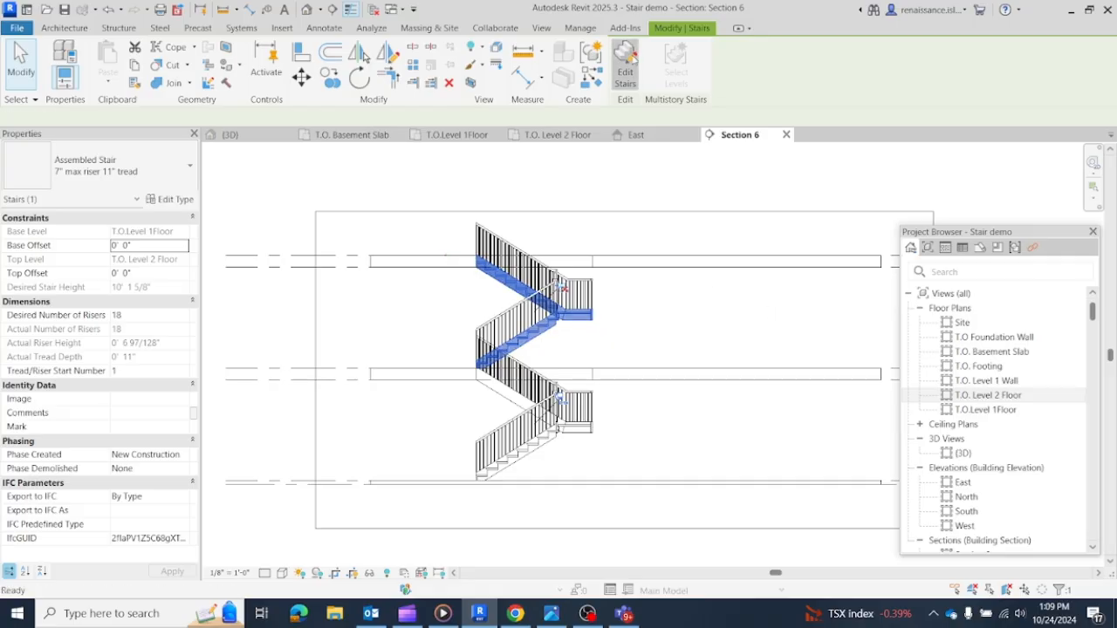
pyautogui.click(460, 136)
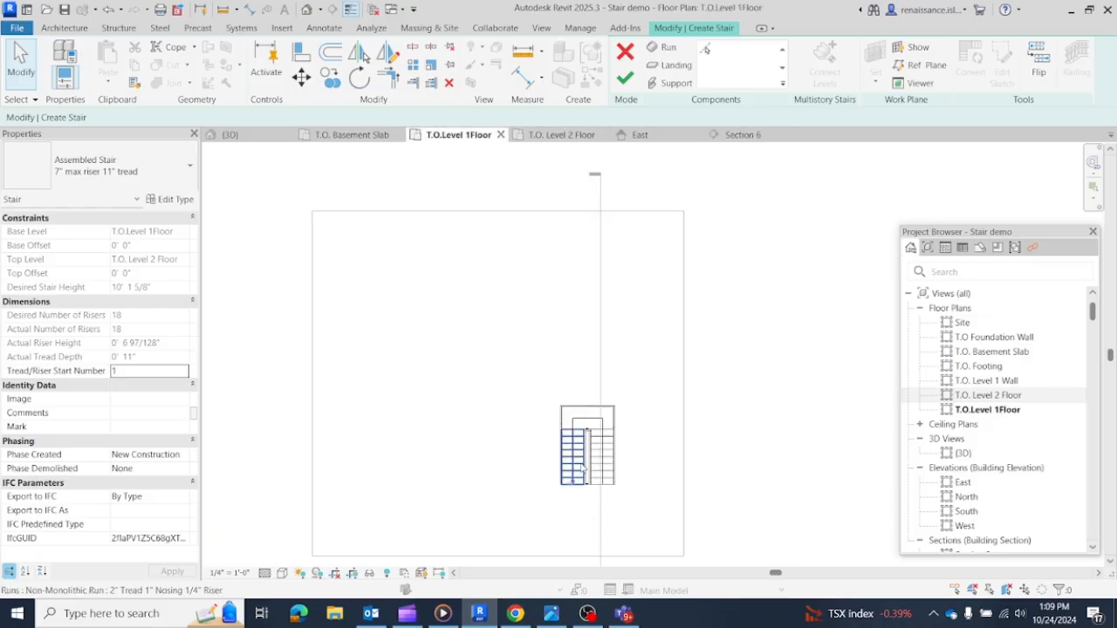
pyautogui.click(583, 468)
pyautogui.click(658, 420)
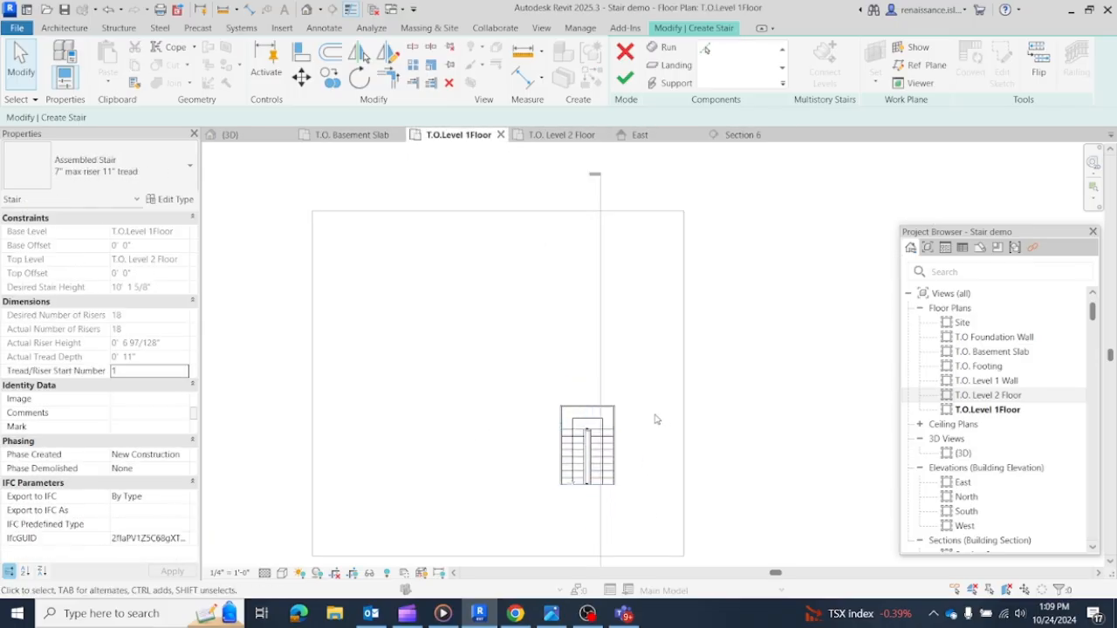
pyautogui.click(625, 78)
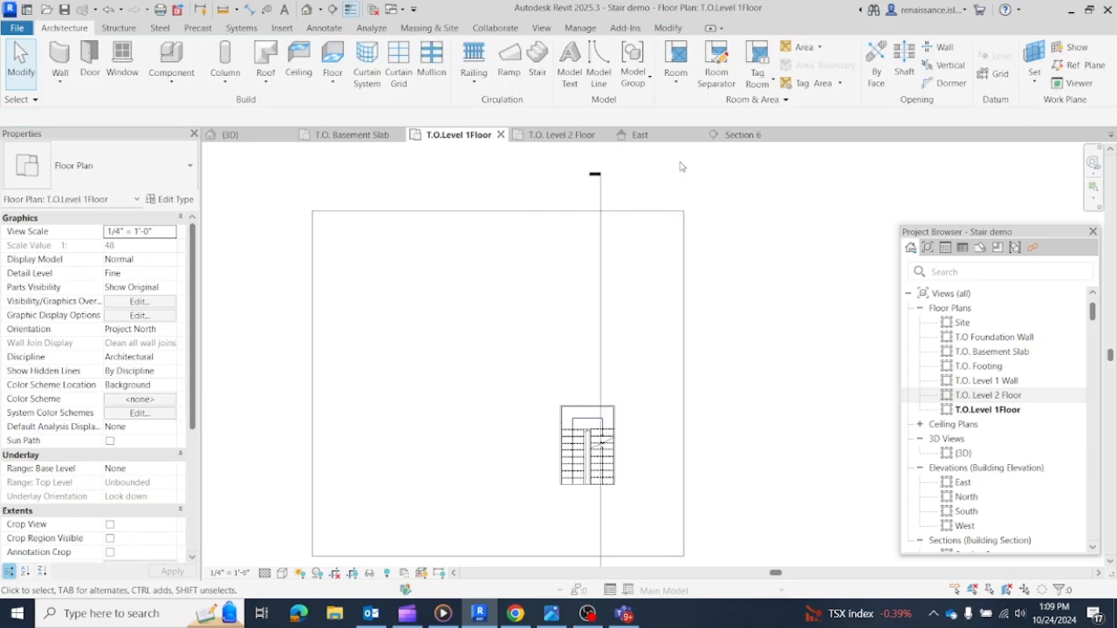
# Step: In Section 6, select only the upper stair of the multistory stair and try toggling its pin
pyautogui.click(739, 142)
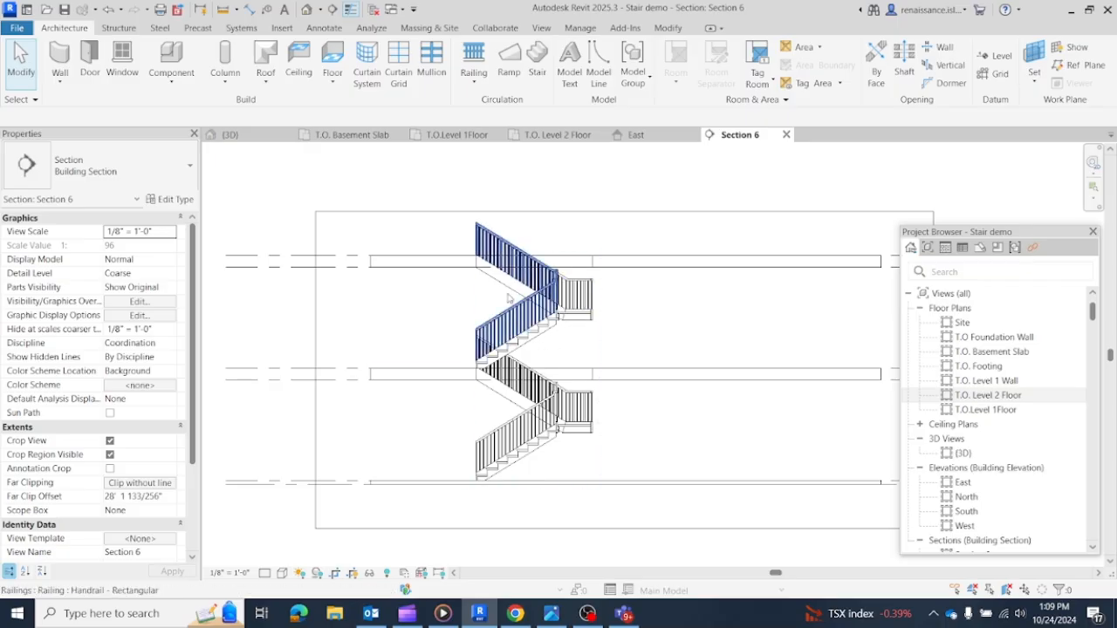
pyautogui.click(546, 334)
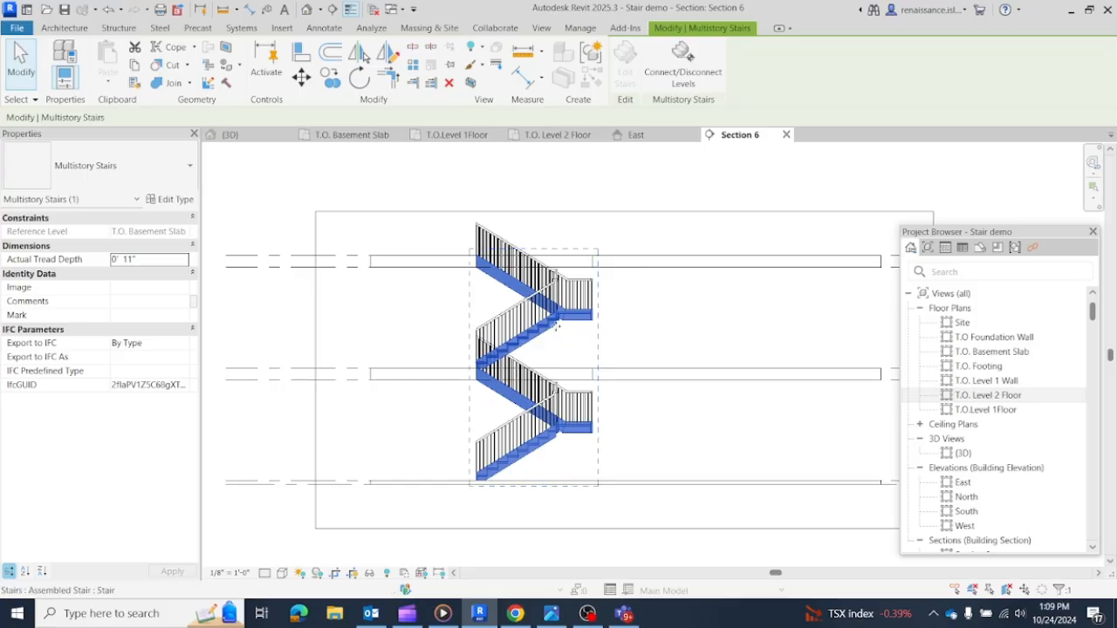
pyautogui.click(545, 332)
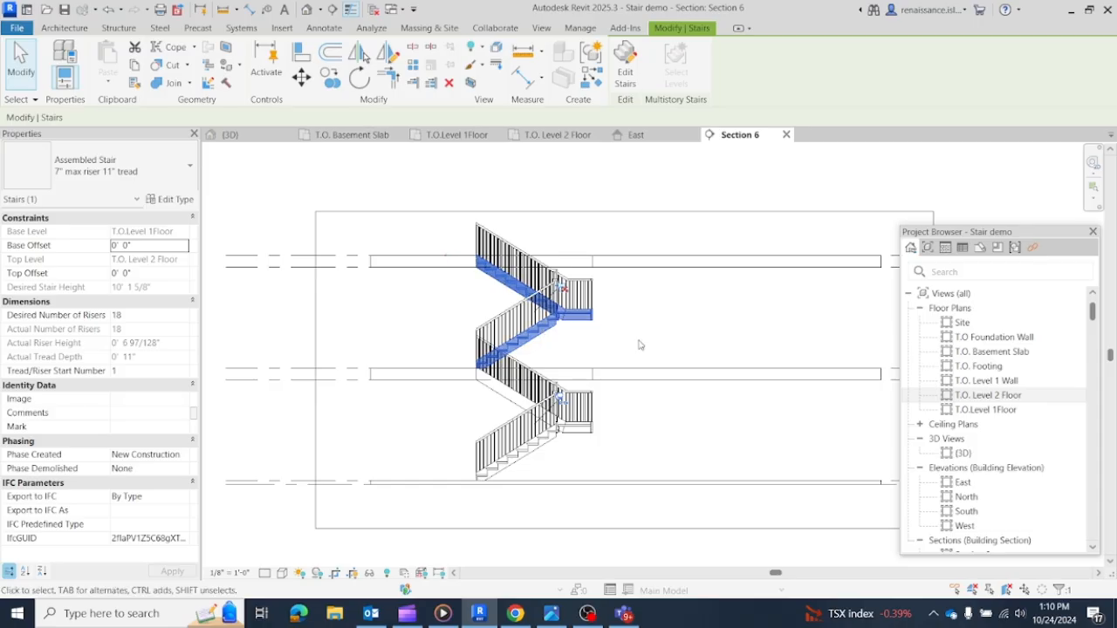
pyautogui.scroll(2, 562, 289)
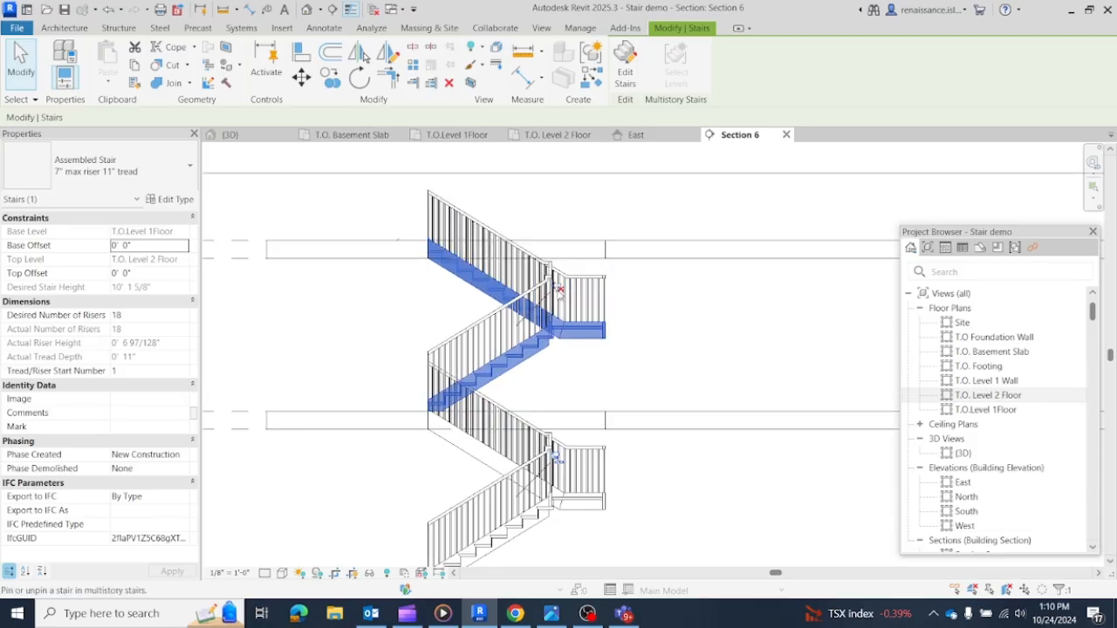
pyautogui.click(560, 288)
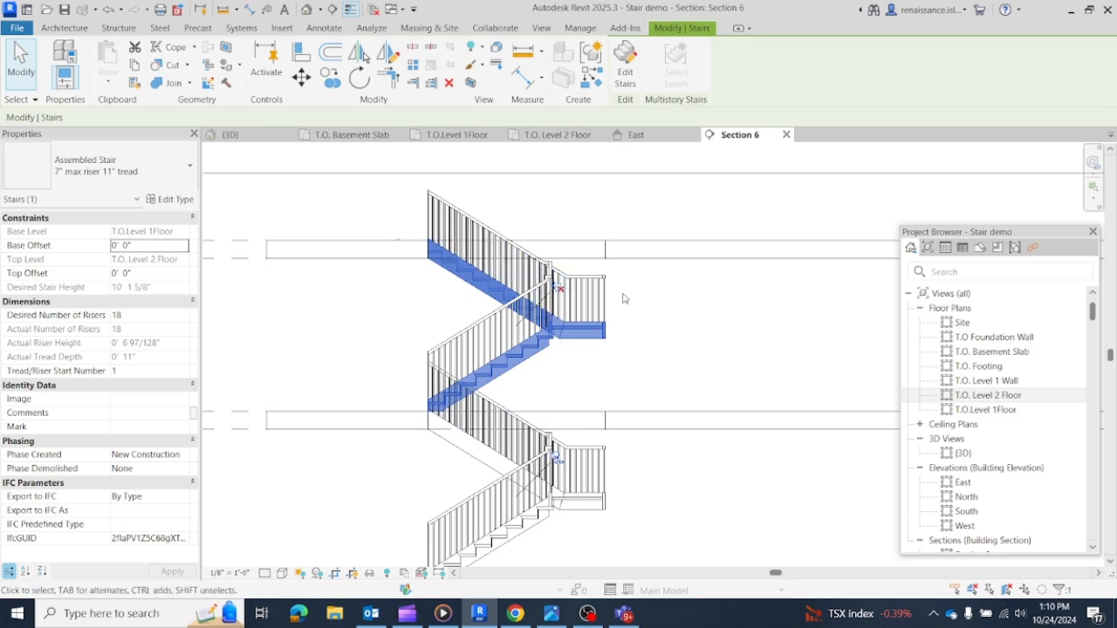
# Step: Open the upper stair for editing, inspect both runs and the landing in the T.O.Level 1Floor plan, and finish the edit
pyautogui.click(628, 58)
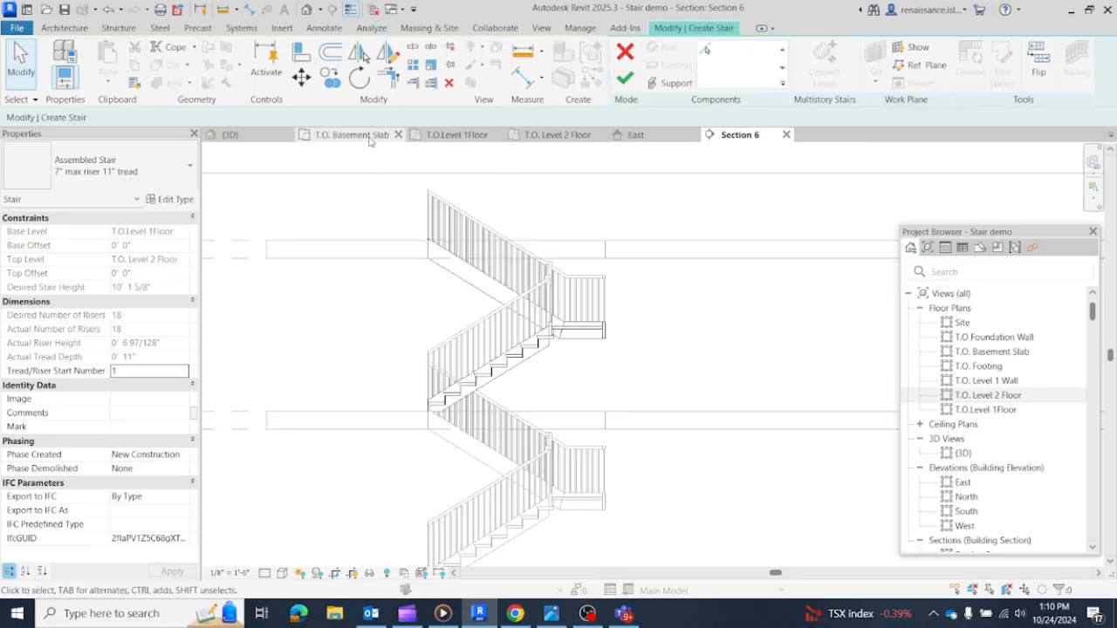
pyautogui.click(457, 136)
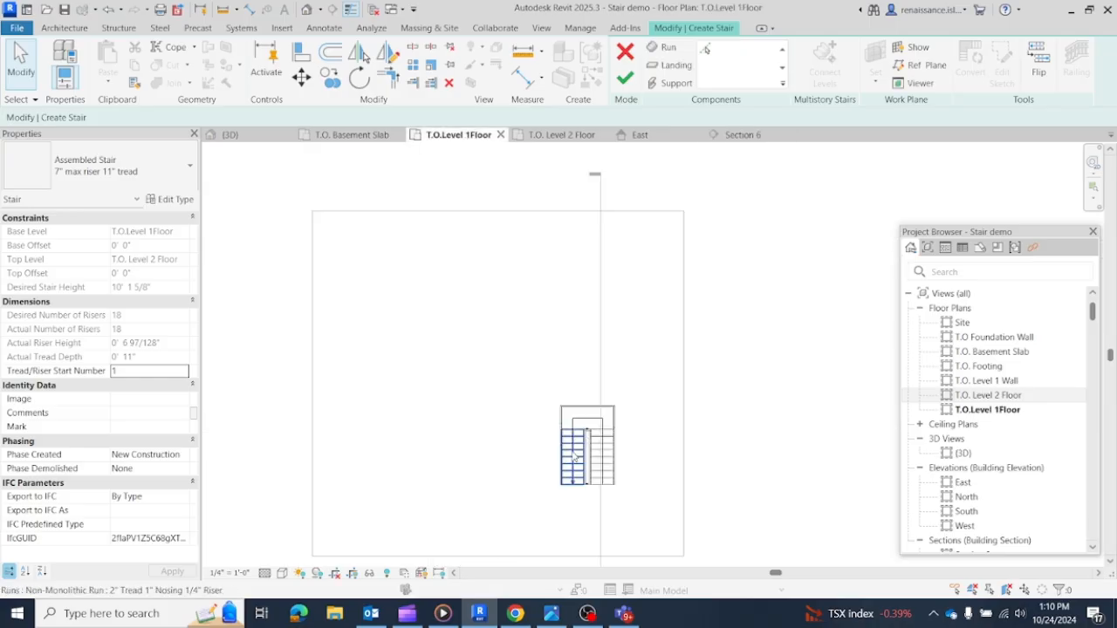
pyautogui.scroll(3, 572, 452)
pyautogui.click(591, 352)
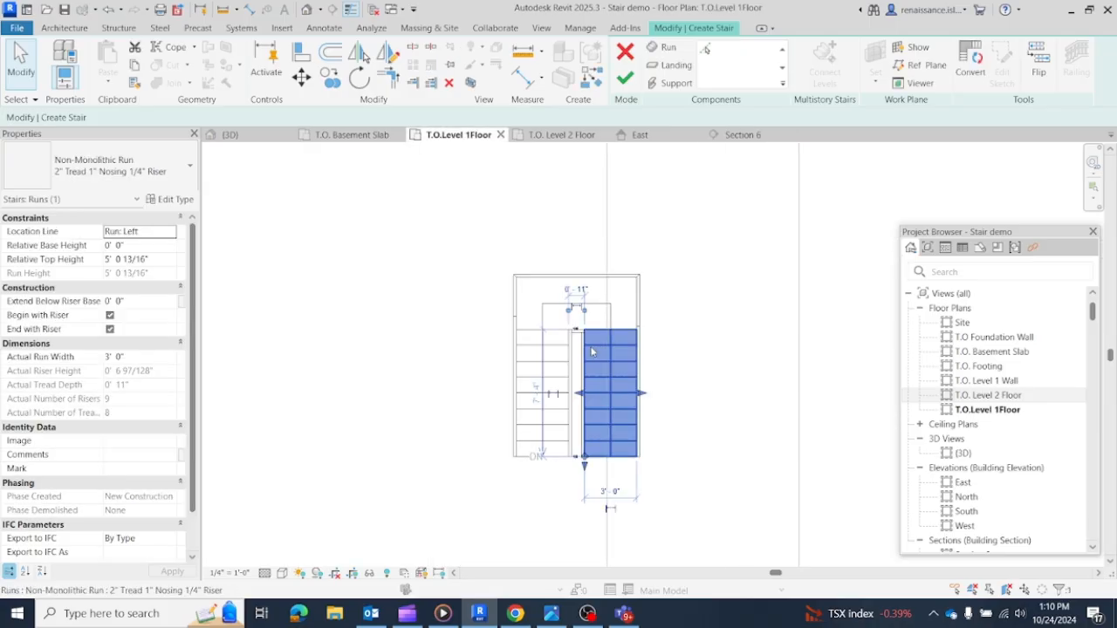
pyautogui.click(551, 355)
pyautogui.click(578, 283)
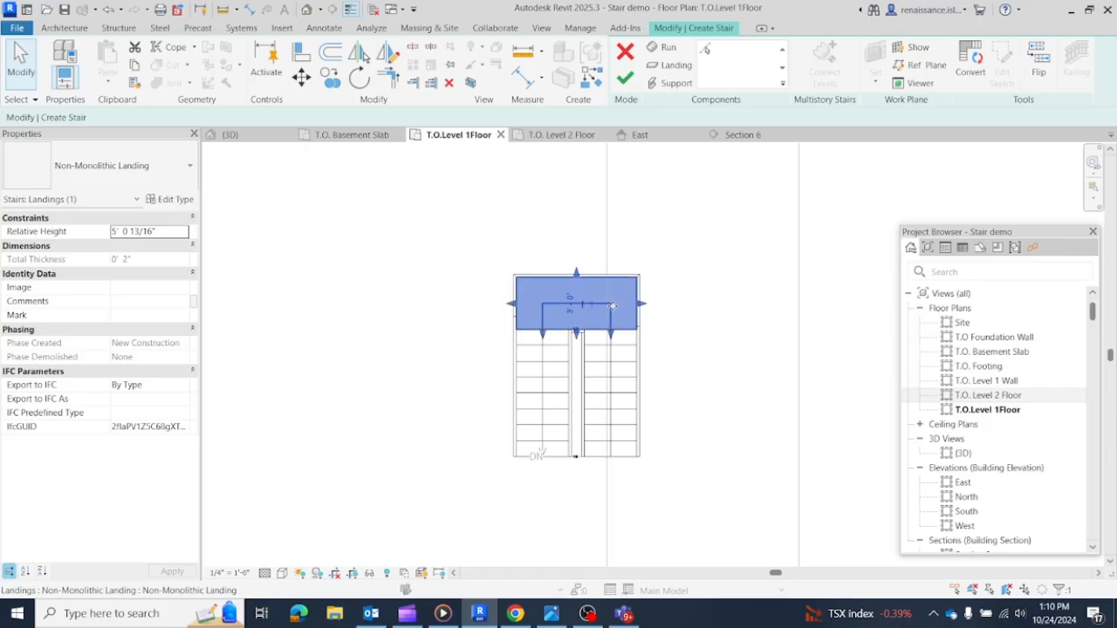
pyautogui.click(625, 77)
pyautogui.click(485, 267)
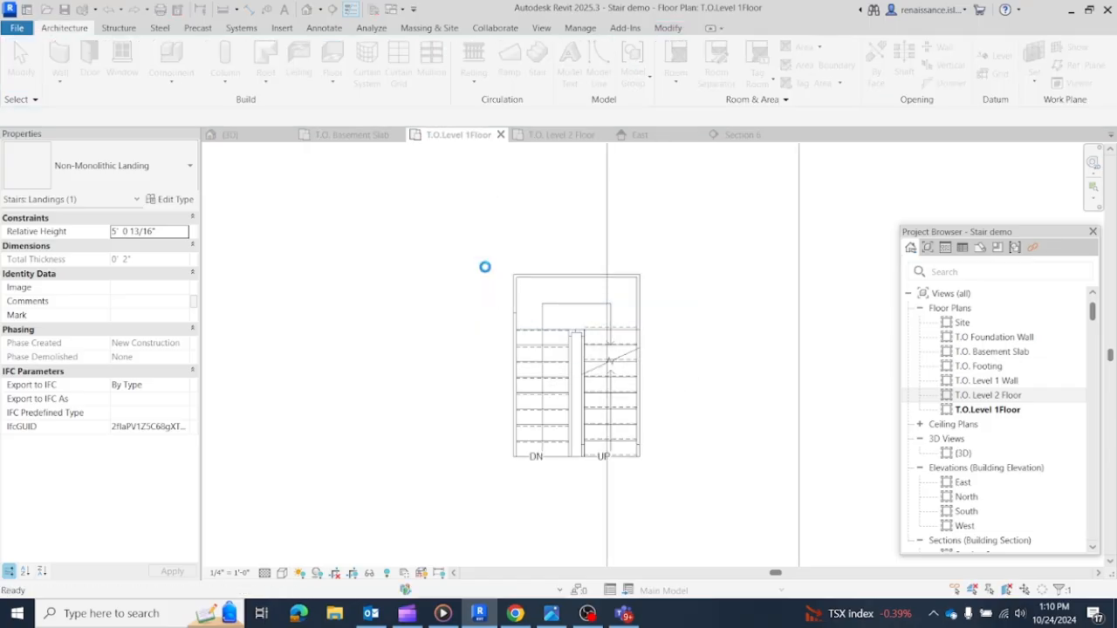
# Step: Review the stair in its floor opening on Level 1 and the full multistory stair in Section 6
pyautogui.scroll(-4, 611, 323)
pyautogui.scroll(-1, 643, 327)
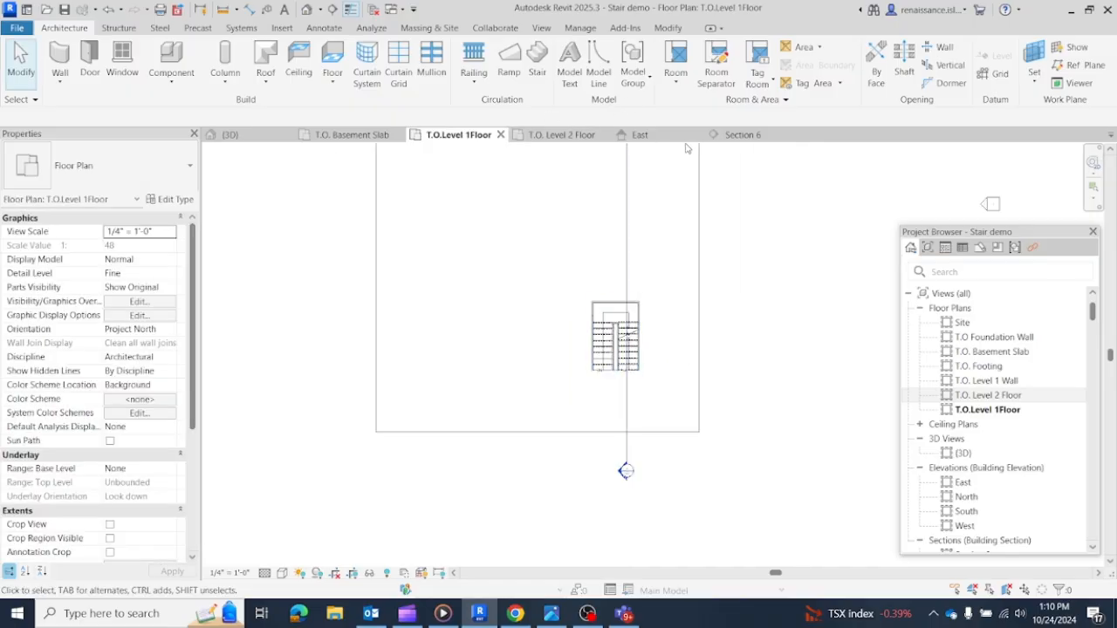
pyautogui.click(742, 136)
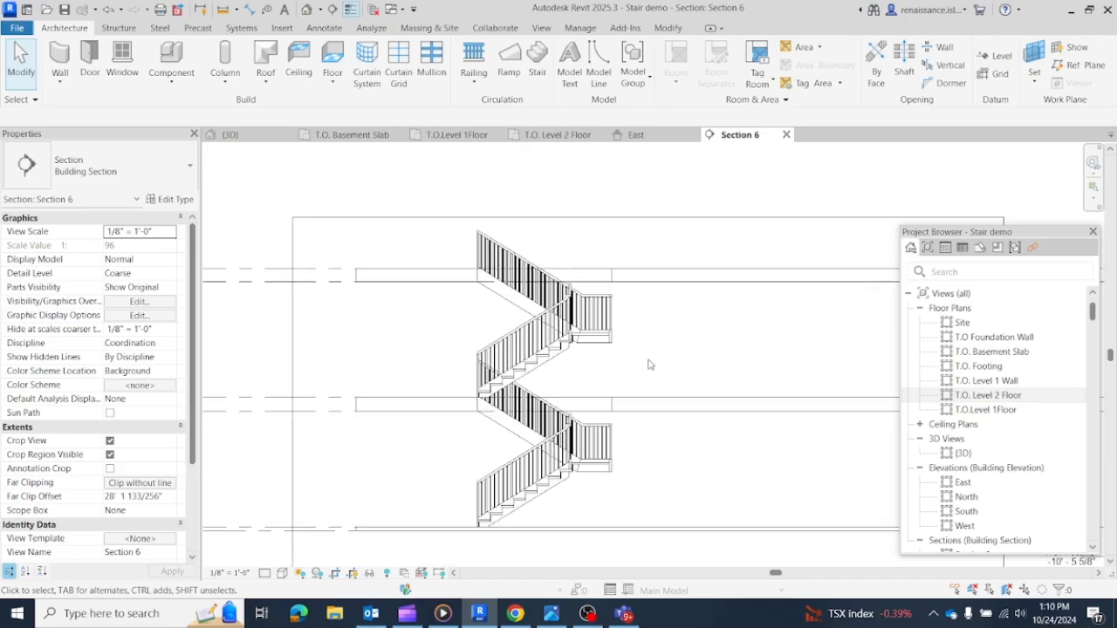
pyautogui.scroll(-2, 648, 365)
pyautogui.moveTo(602, 220); pyautogui.dragTo(571, 255, button='middle')
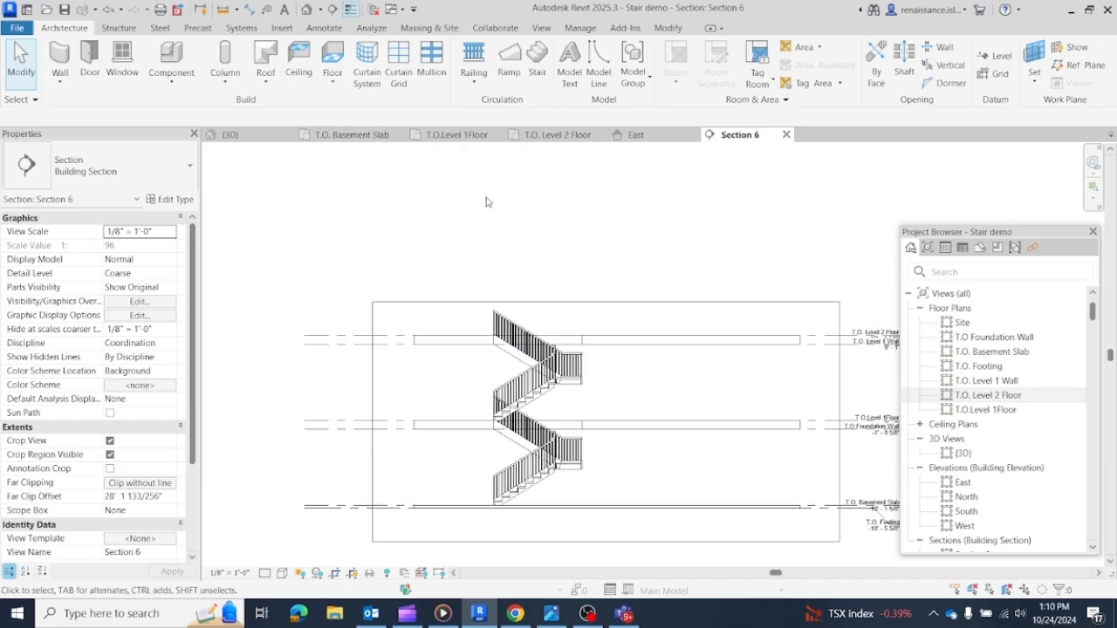
# Step: In the T.O. Basement Slab plan, create a straight stair up to T.O.Level 1Floor with one horizontal run about 15'-7" long
pyautogui.click(354, 135)
pyautogui.moveTo(566, 260); pyautogui.dragTo(571, 347, button='middle')
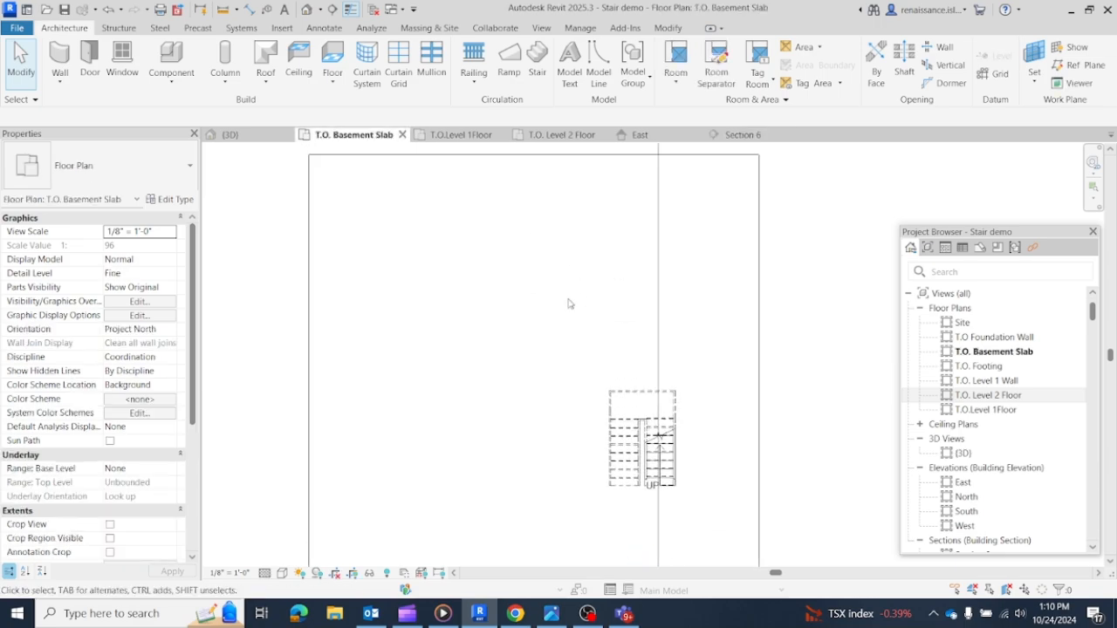
pyautogui.click(539, 58)
pyautogui.click(187, 261)
pyautogui.click(182, 260)
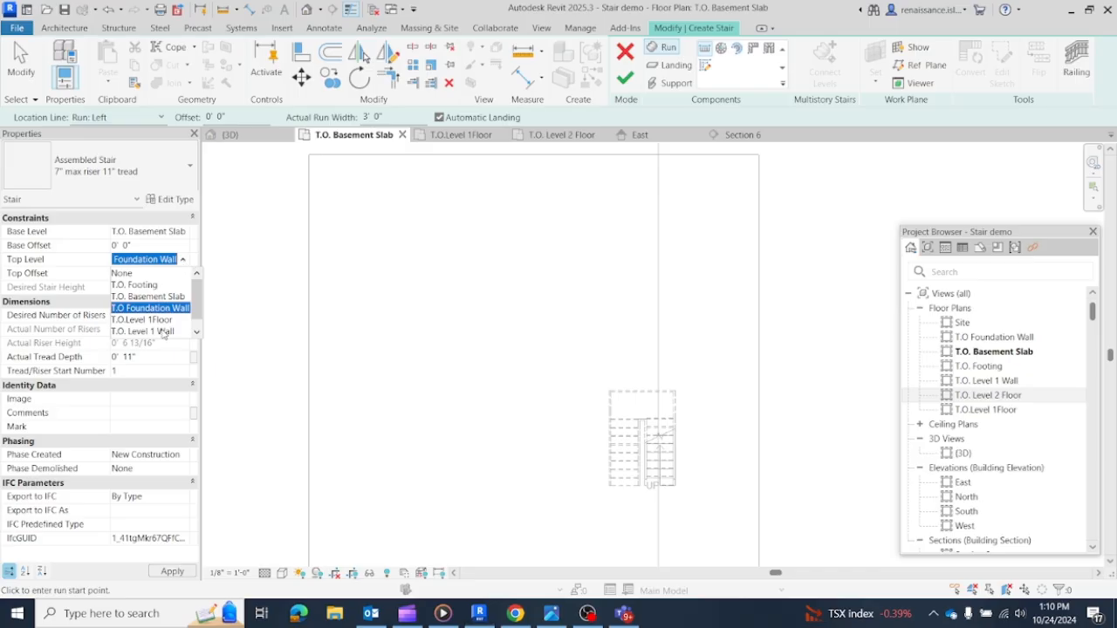
pyautogui.click(148, 320)
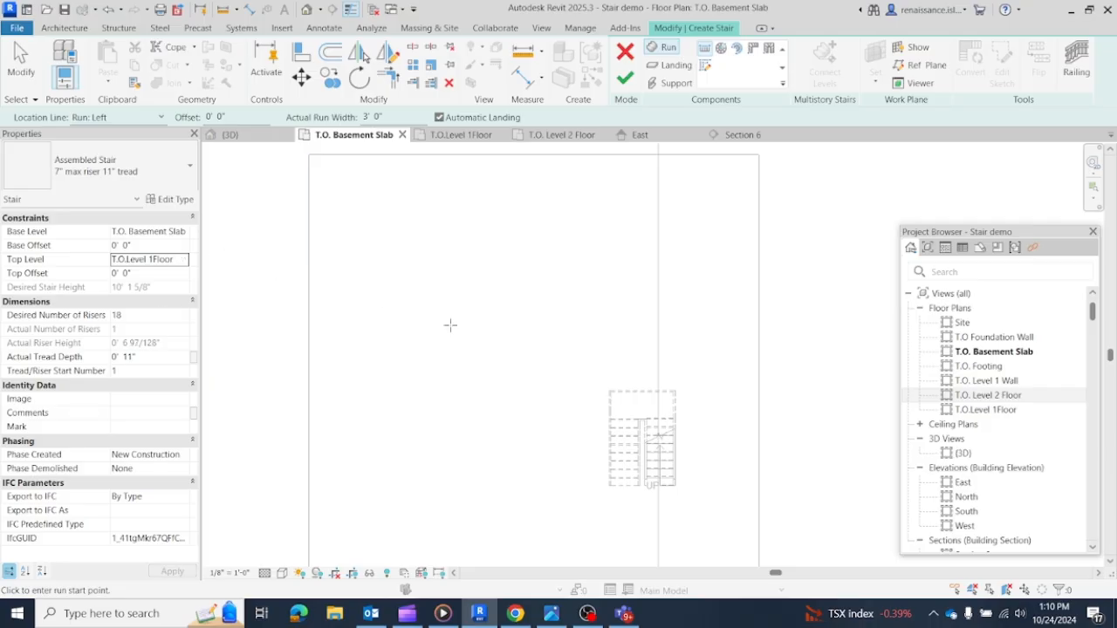
pyautogui.click(413, 273)
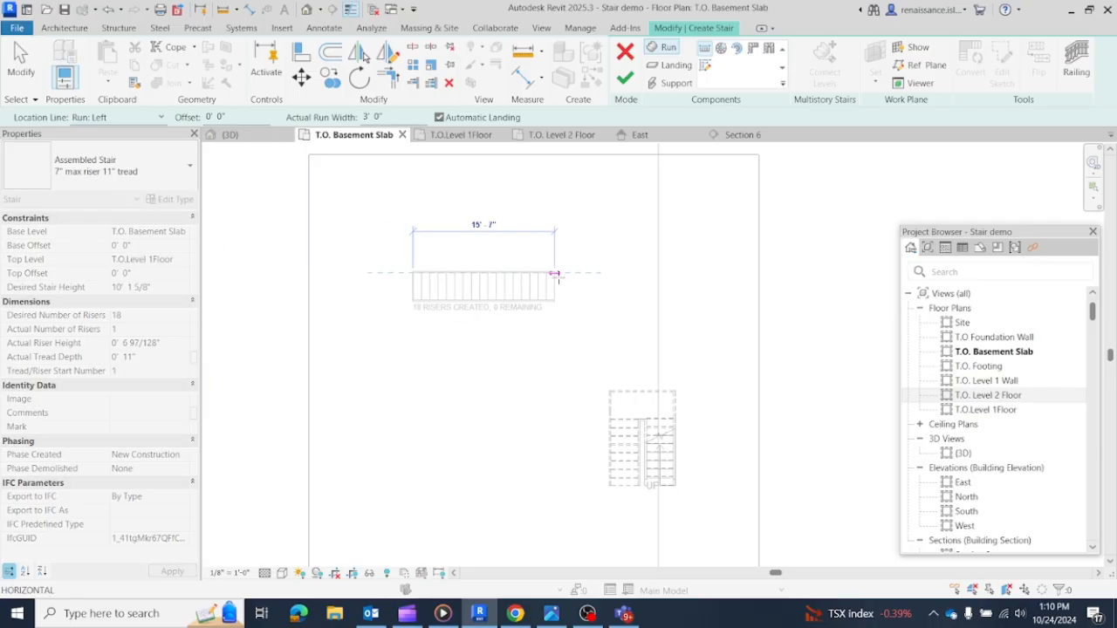
pyautogui.click(563, 274)
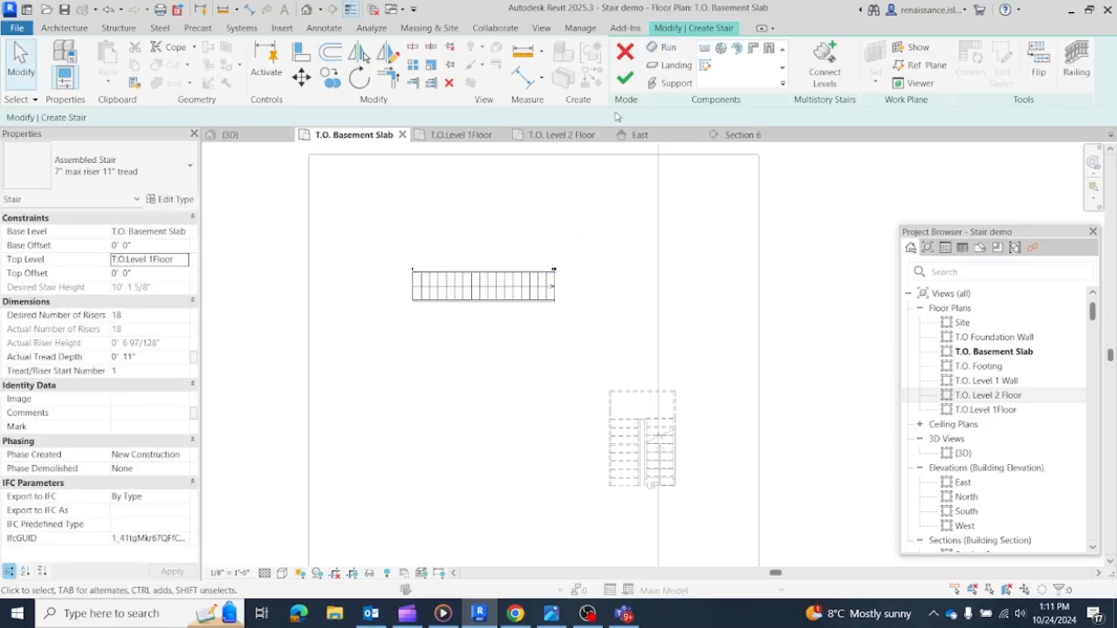
pyautogui.click(625, 80)
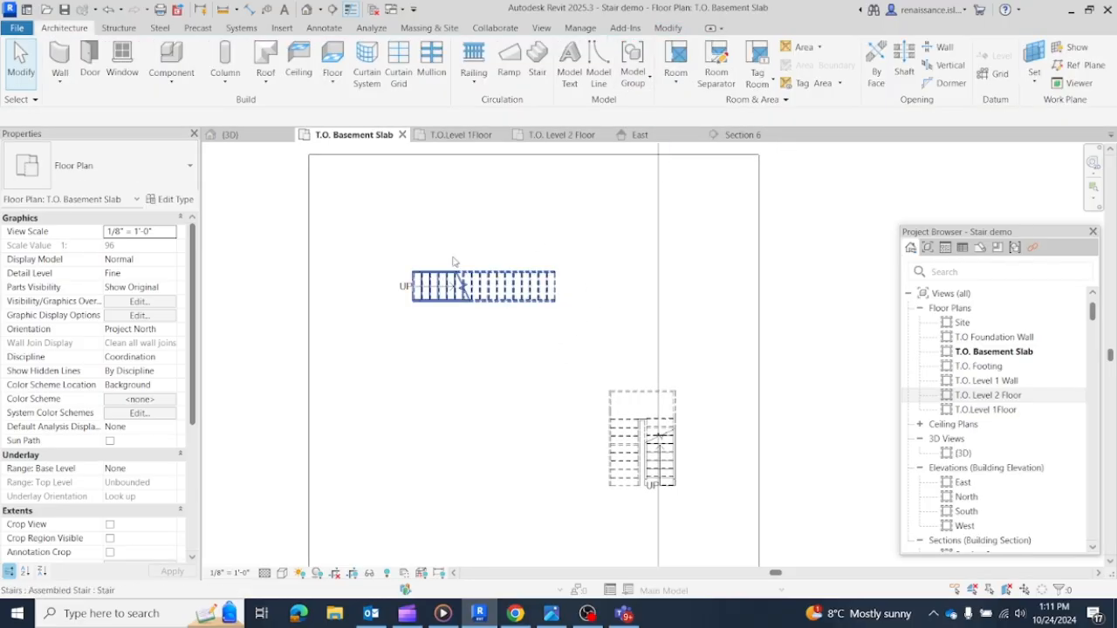
# Step: Cut a horizontal building section through the straight stair across the floor's full width and open the section view
pyautogui.scroll(-3, 619, 304)
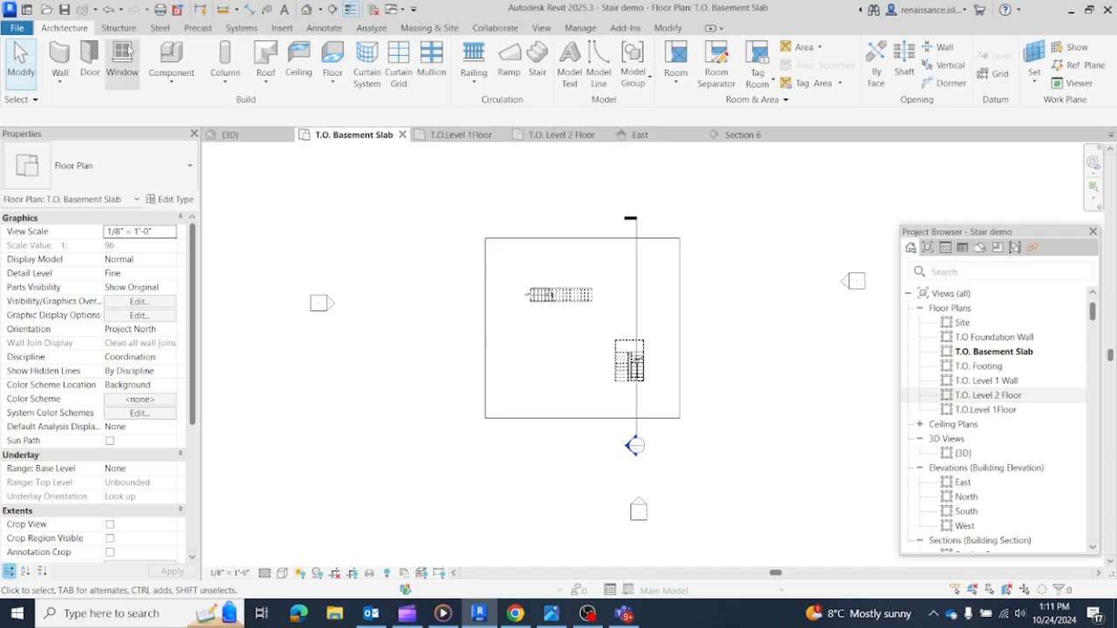
pyautogui.click(333, 11)
pyautogui.click(443, 294)
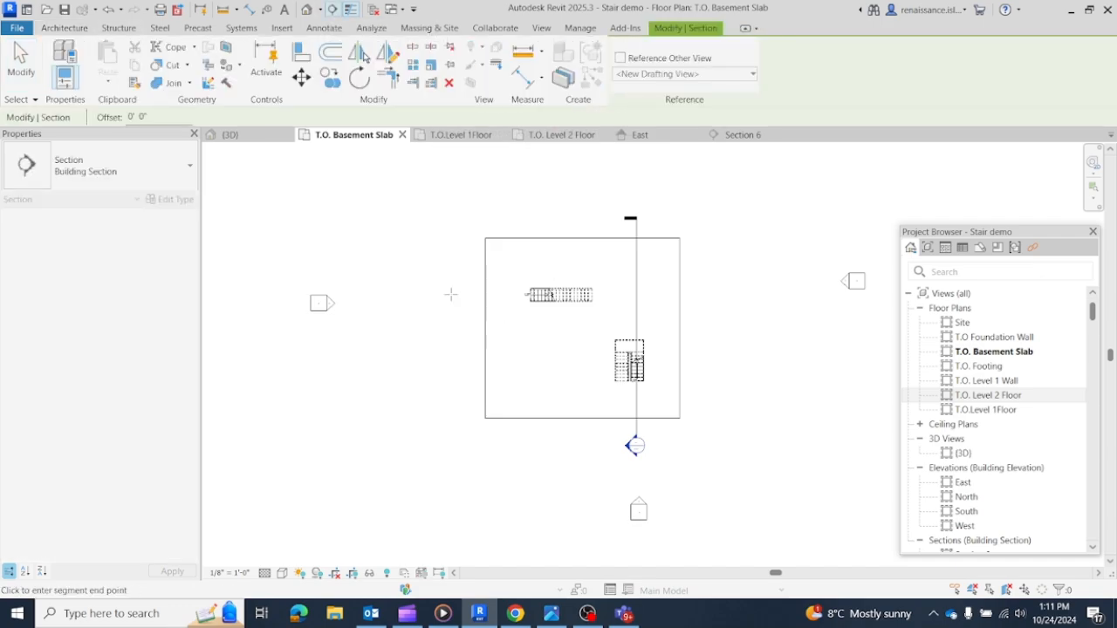
pyautogui.click(729, 294)
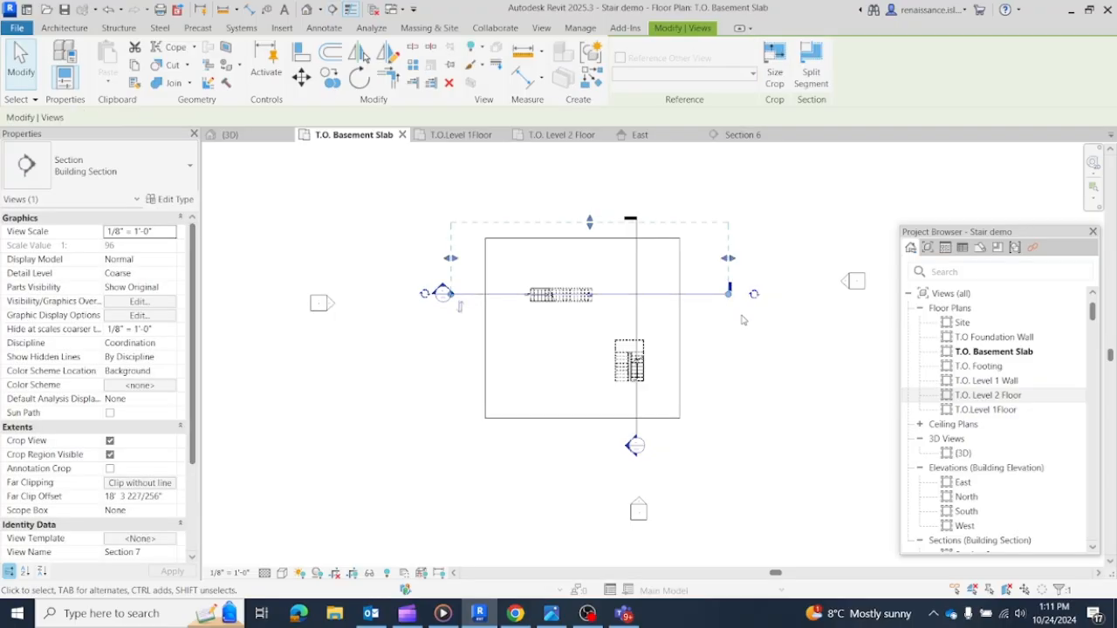
pyautogui.press('Escape')
pyautogui.rightClick(443, 294)
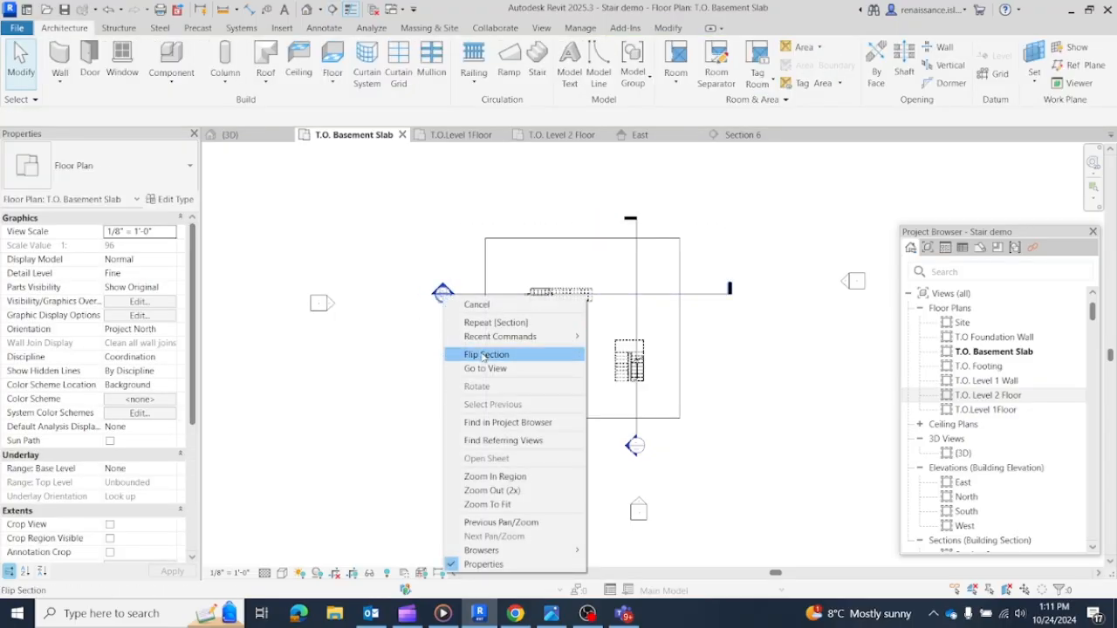
pyautogui.click(486, 368)
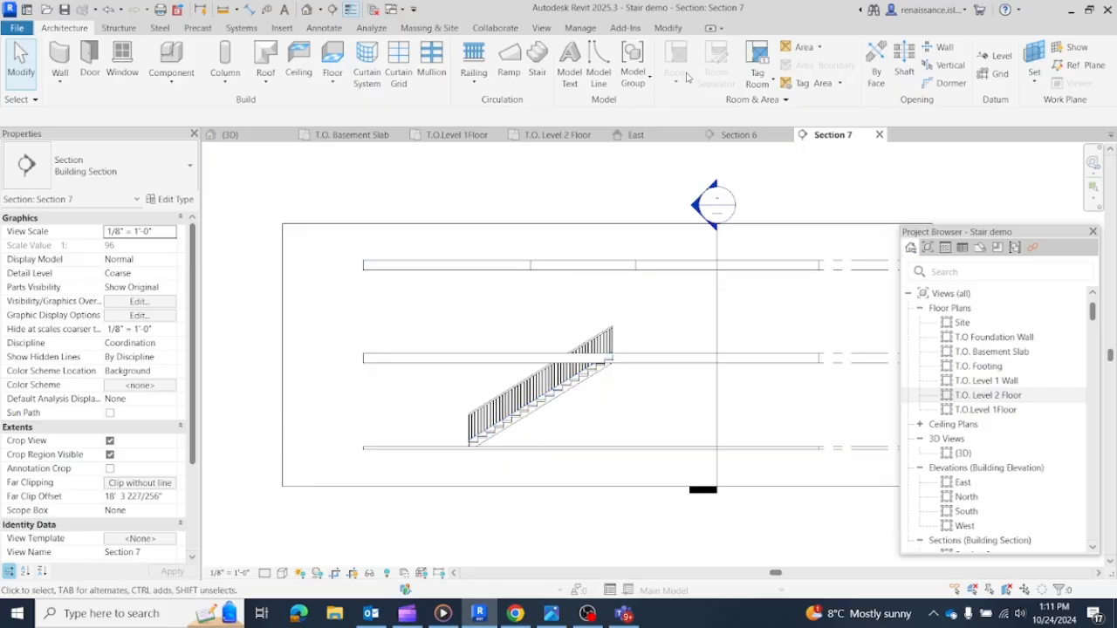
# Step: Try connecting the straight stair to T.O. Level 2 Floor as a multistory stair, and undo the connection
pyautogui.click(557, 401)
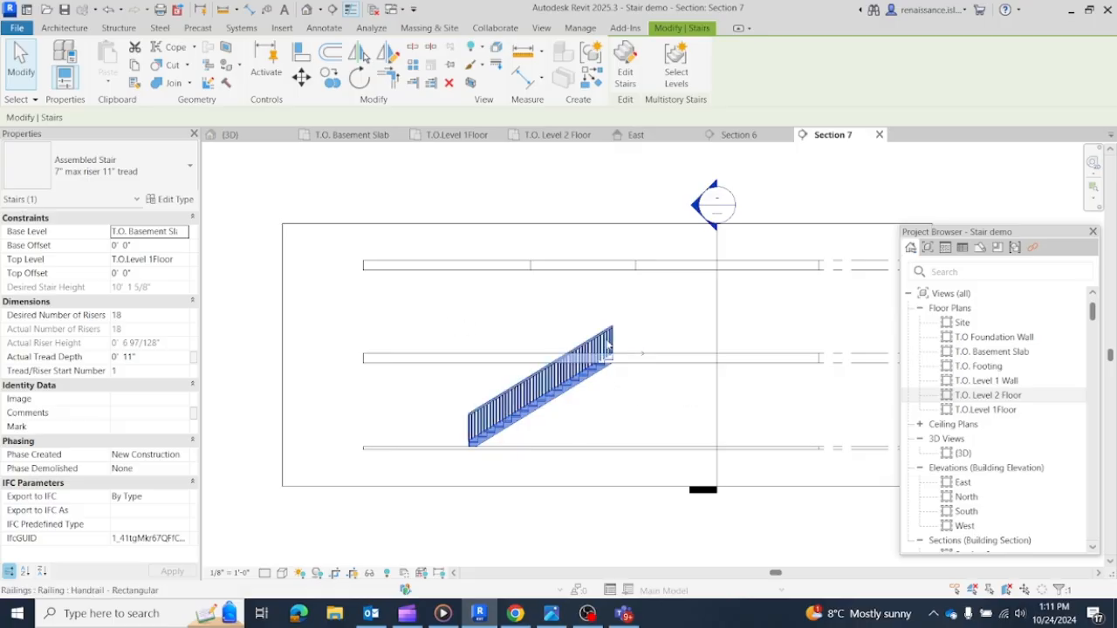
pyautogui.click(677, 63)
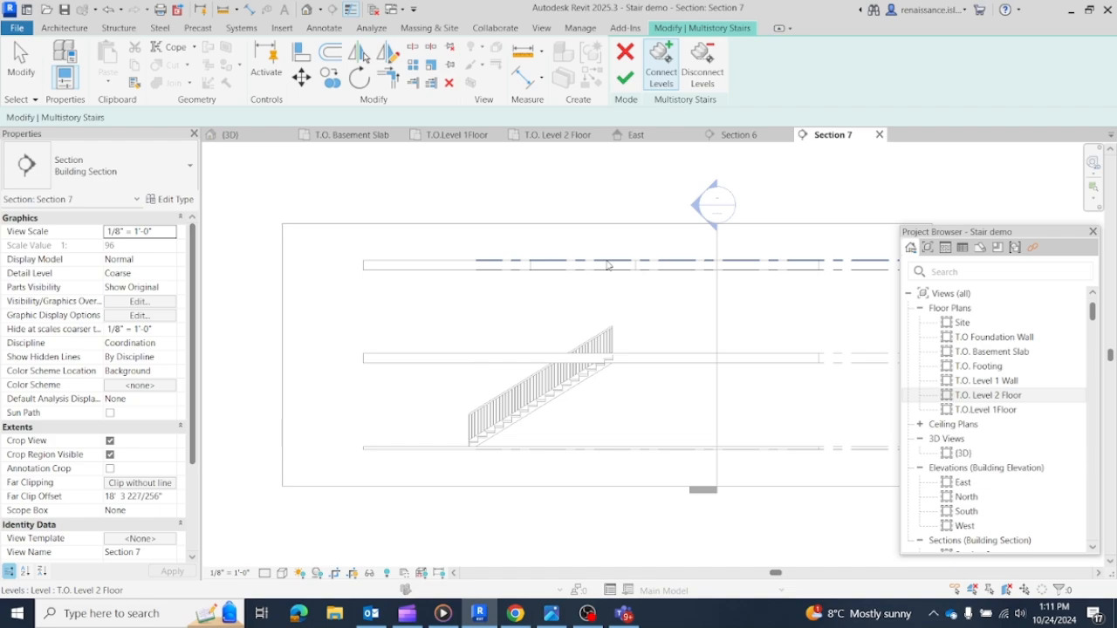
pyautogui.click(626, 79)
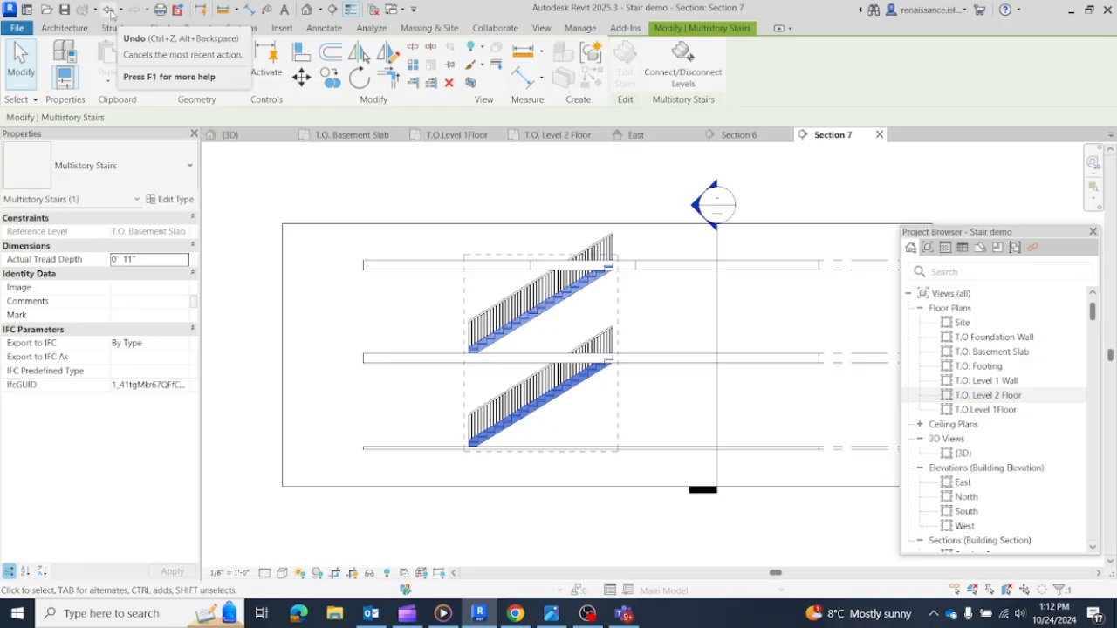
pyautogui.click(111, 13)
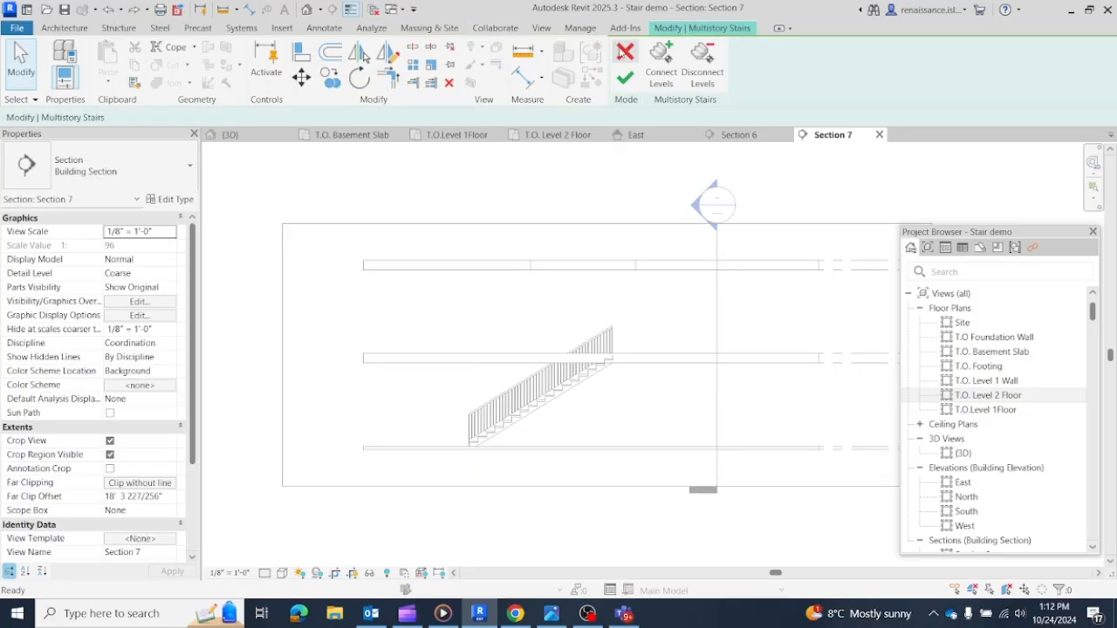
pyautogui.click(624, 52)
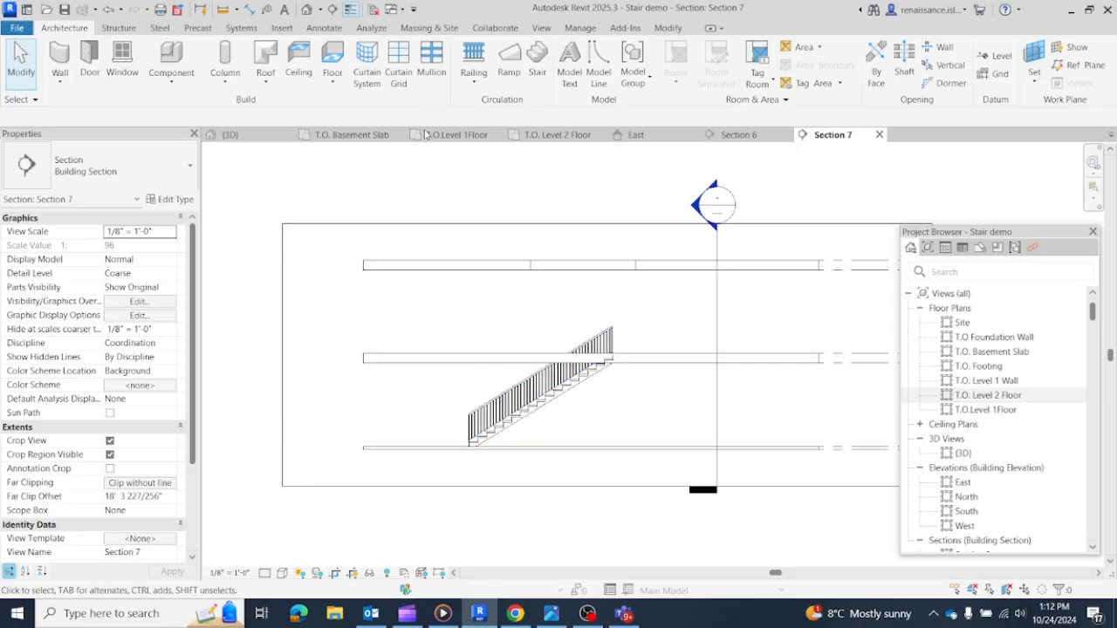
# Step: Remove the railings from the straight stair, checking it in both the T.O. Basement Slab plan and Section 7
pyautogui.click(349, 134)
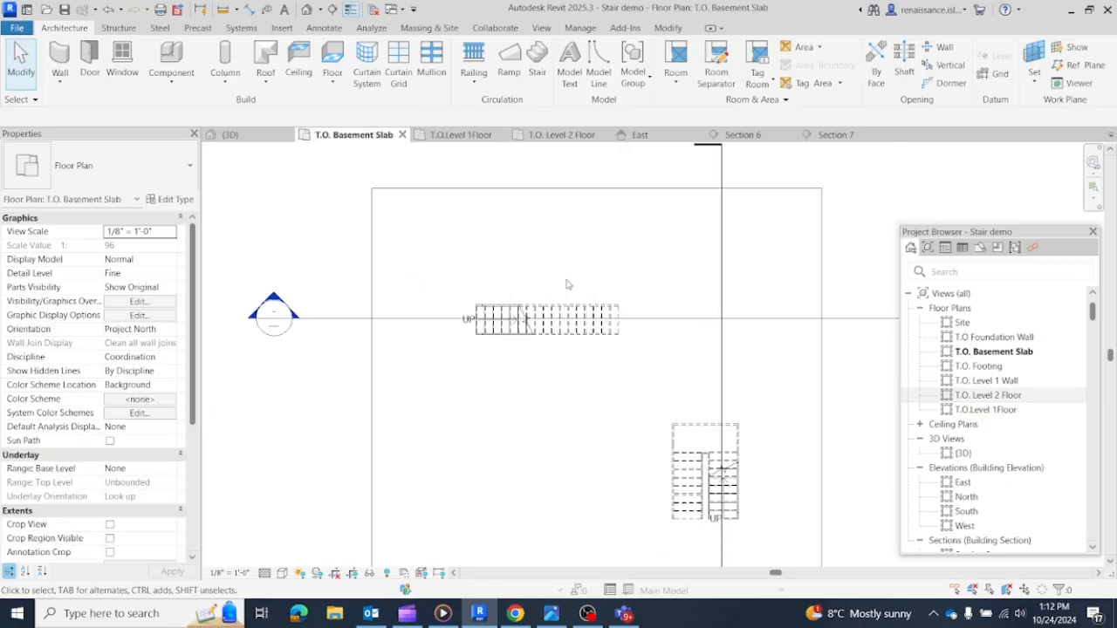
pyautogui.scroll(2, 582, 283)
pyautogui.click(486, 324)
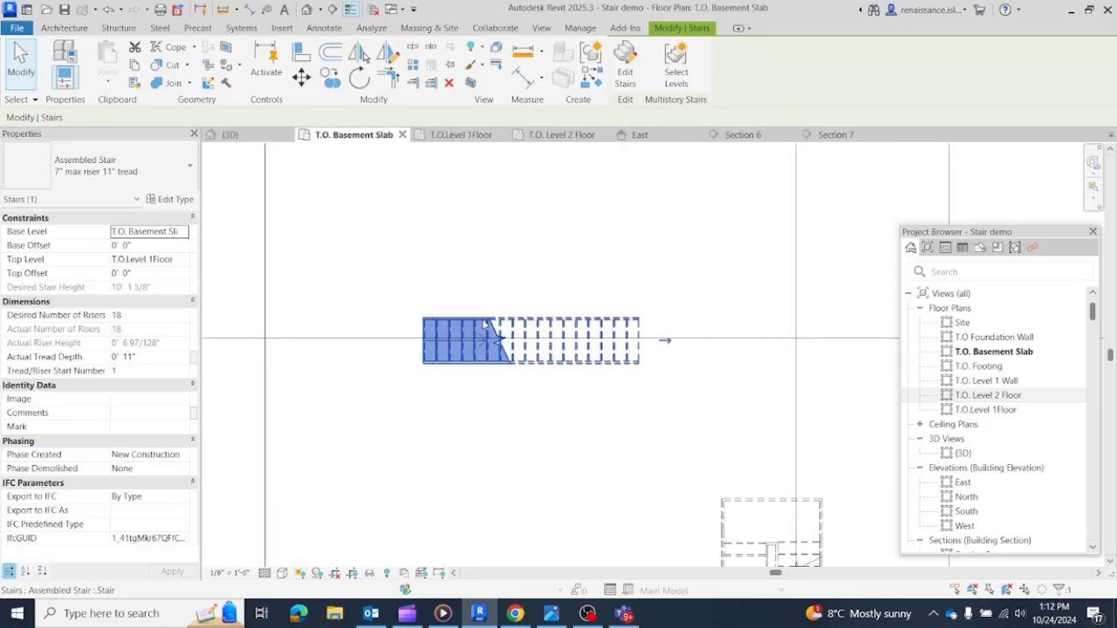
pyautogui.scroll(2, 558, 384)
pyautogui.click(564, 385)
pyautogui.click(528, 367)
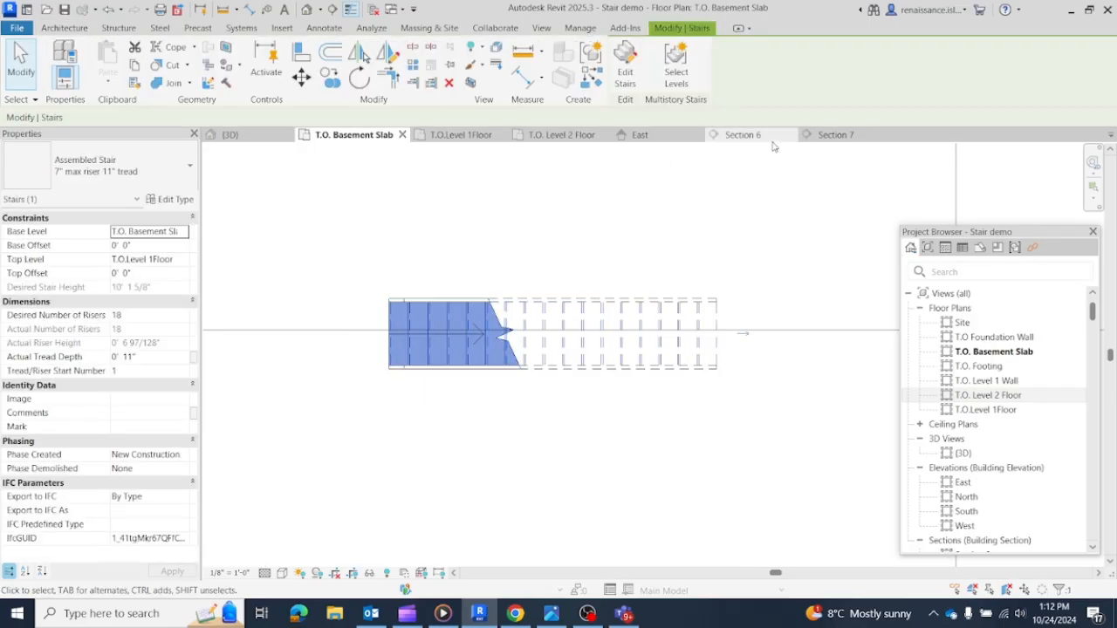
pyautogui.click(834, 136)
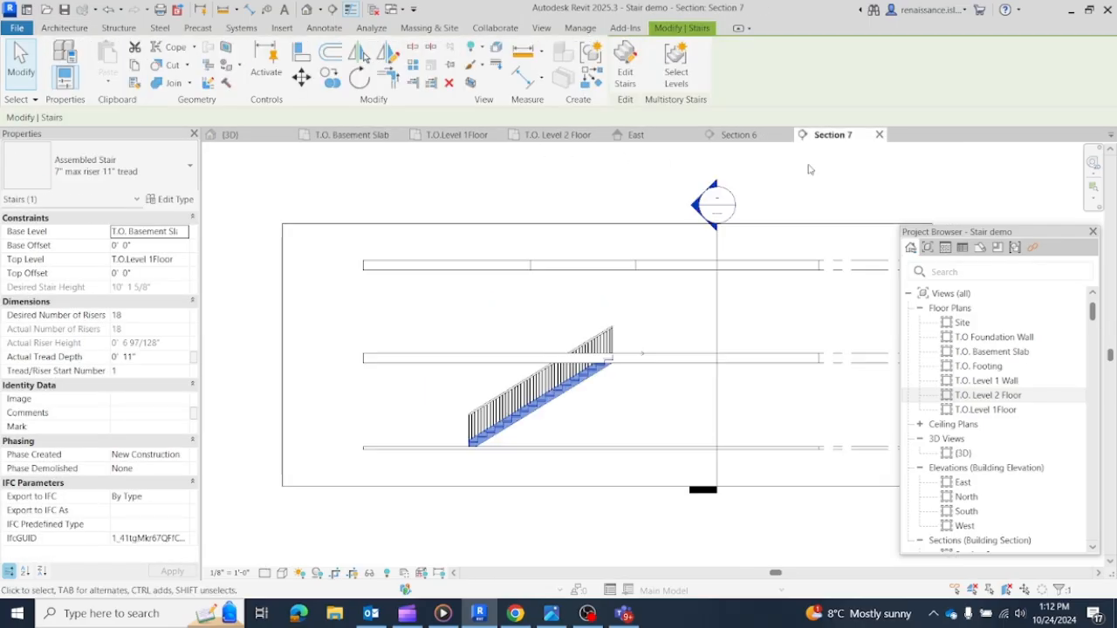
pyautogui.click(537, 377)
pyautogui.click(628, 384)
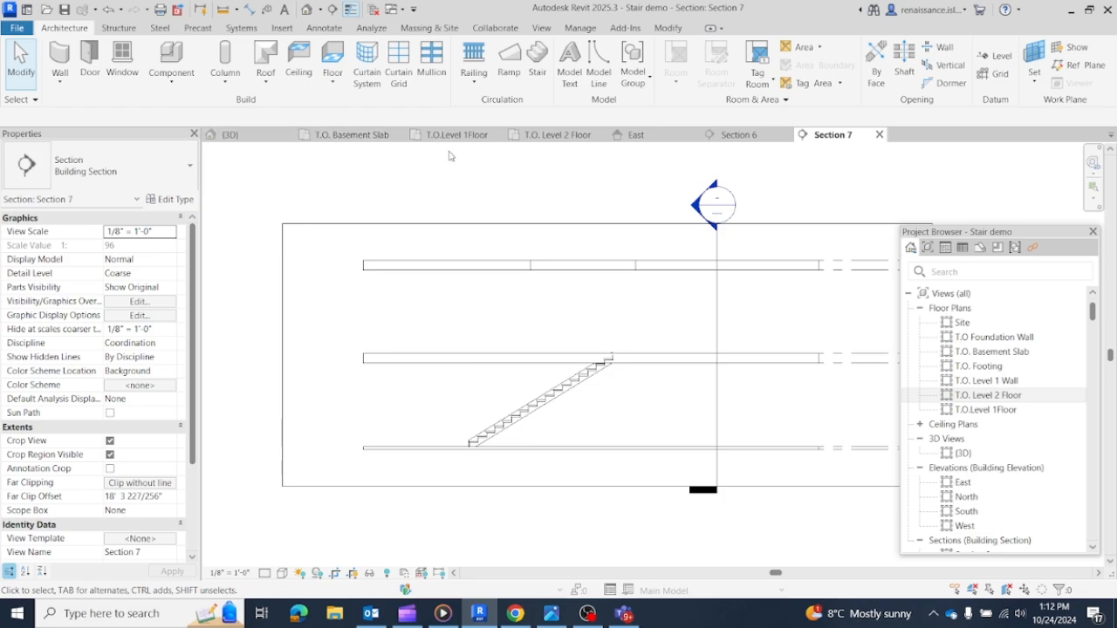
# Step: In the T.O. Basement Slab plan, sketch a railing path about 15'-7" long along the straight stair's upper edge and finish it
pyautogui.click(365, 138)
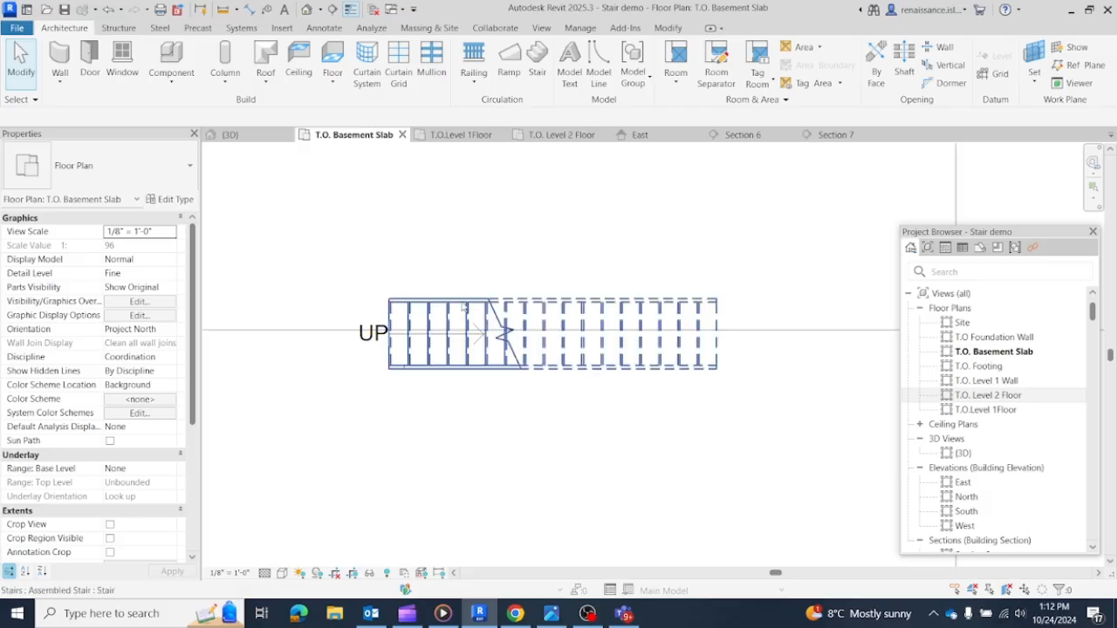
pyautogui.click(479, 84)
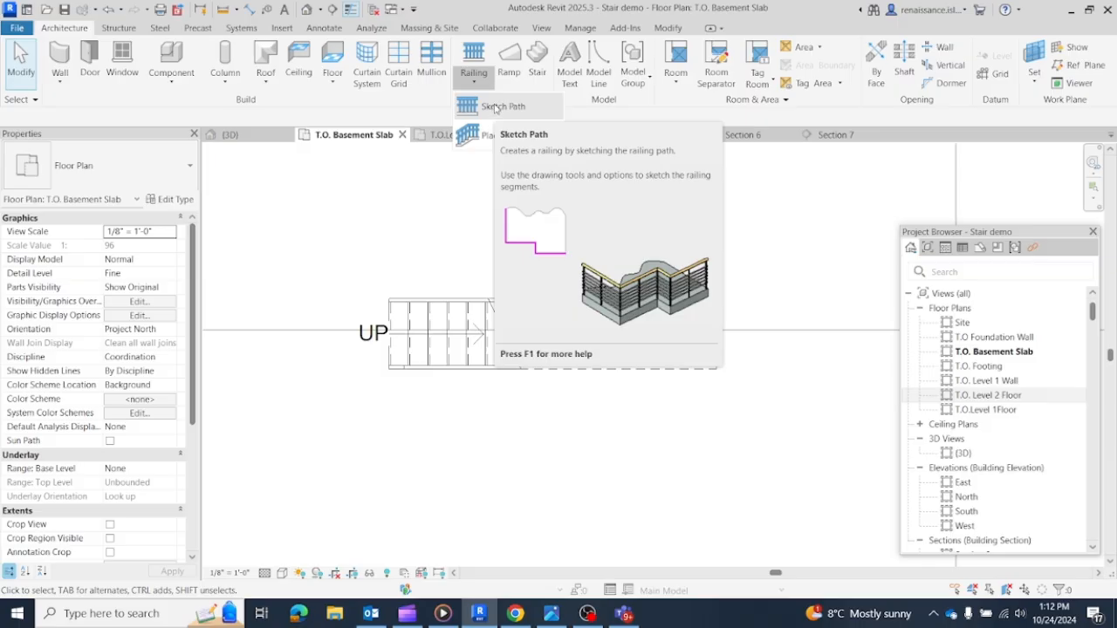
pyautogui.click(490, 108)
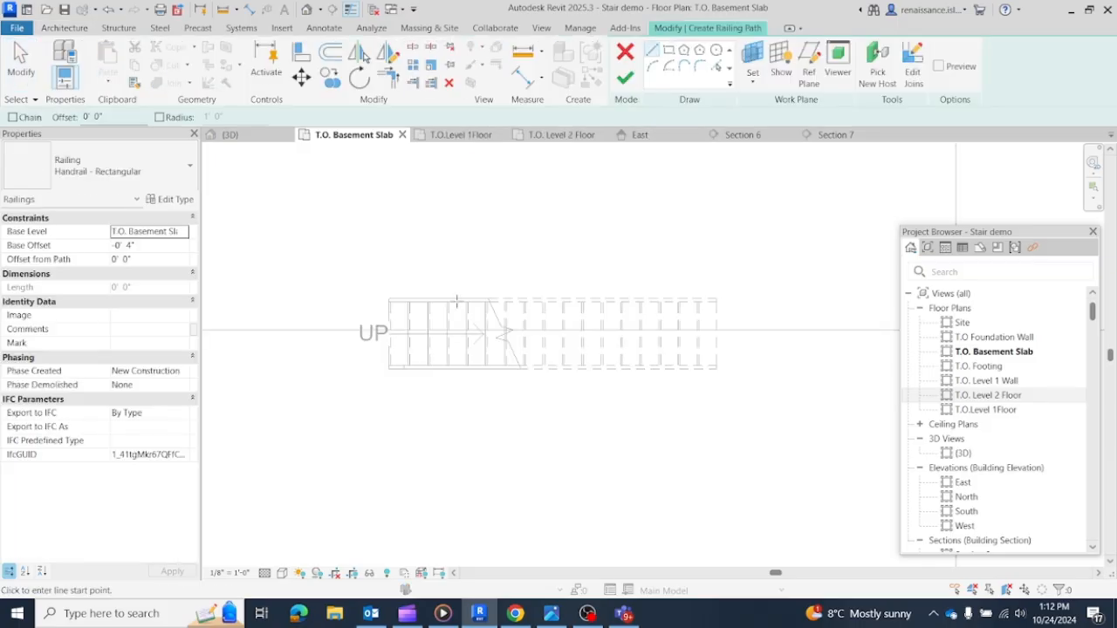
pyautogui.click(390, 302)
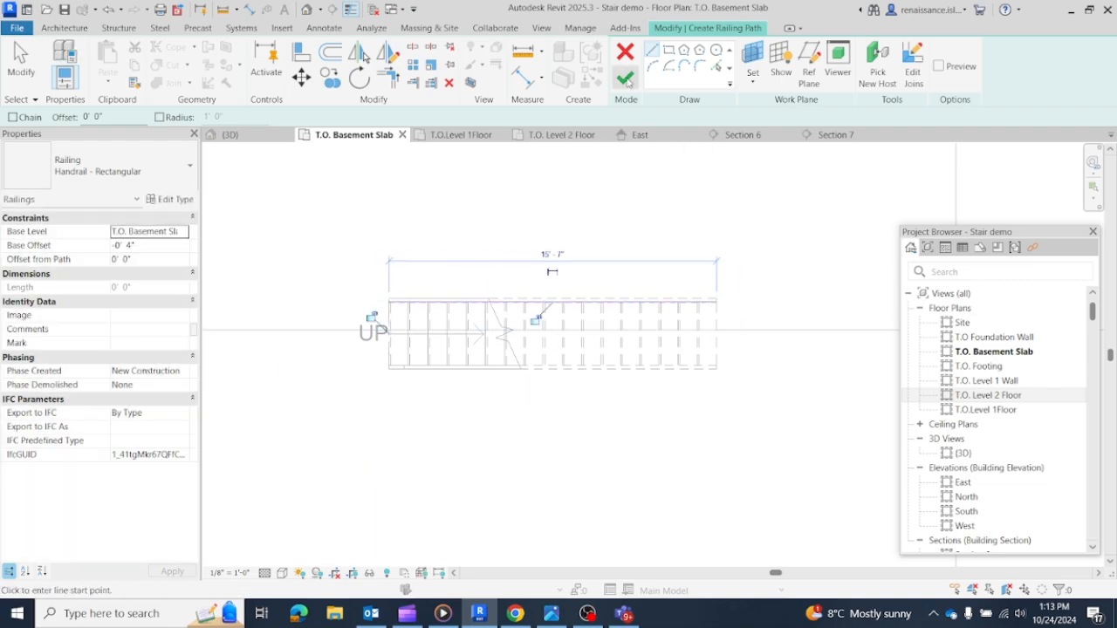
pyautogui.click(625, 78)
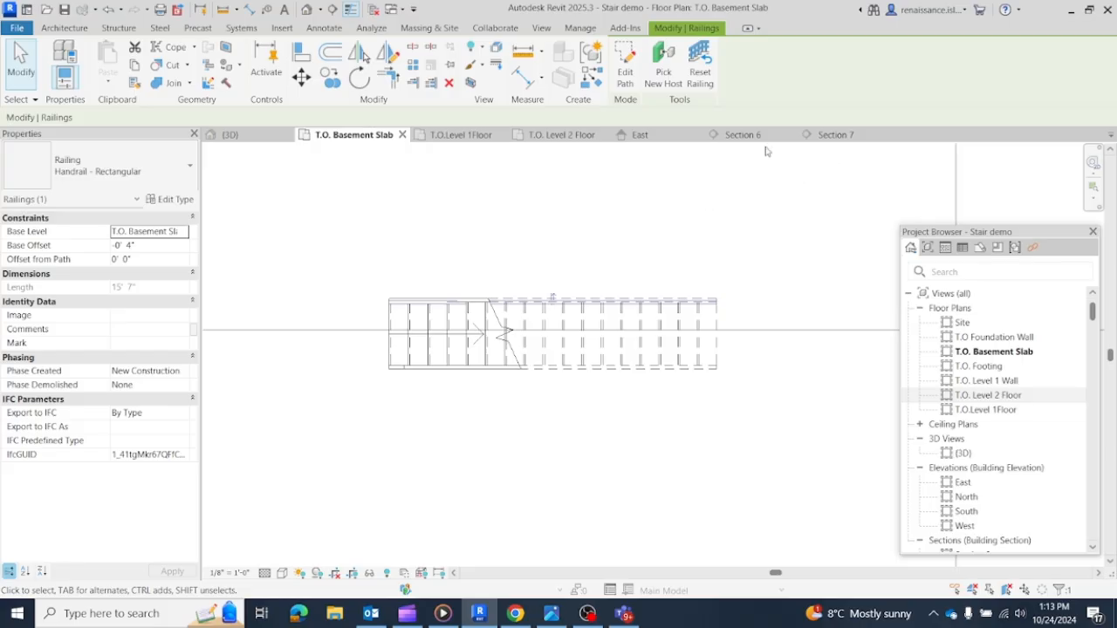
# Step: In Section 7, assign the straight stair as the new host of the sketched railing
pyautogui.click(828, 137)
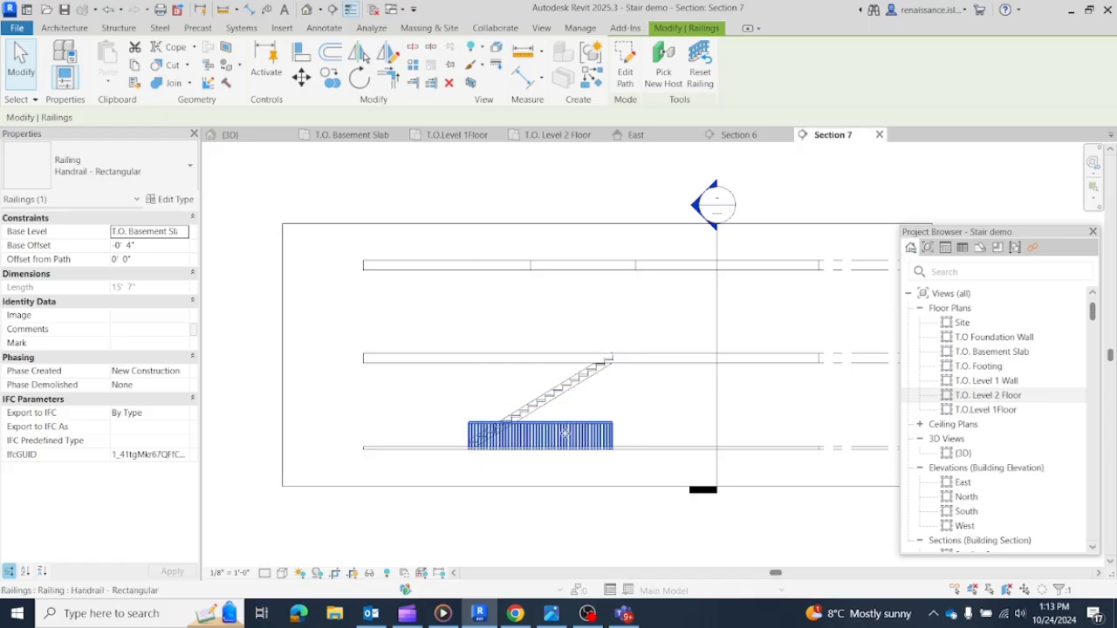
pyautogui.scroll(2, 569, 434)
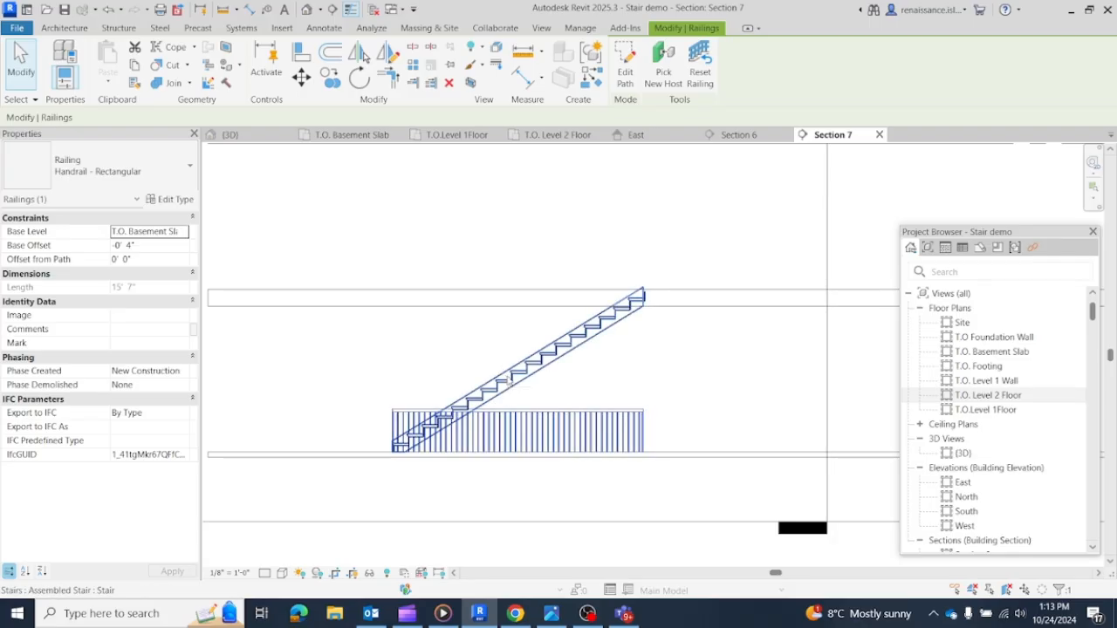
pyautogui.click(635, 400)
pyautogui.click(568, 416)
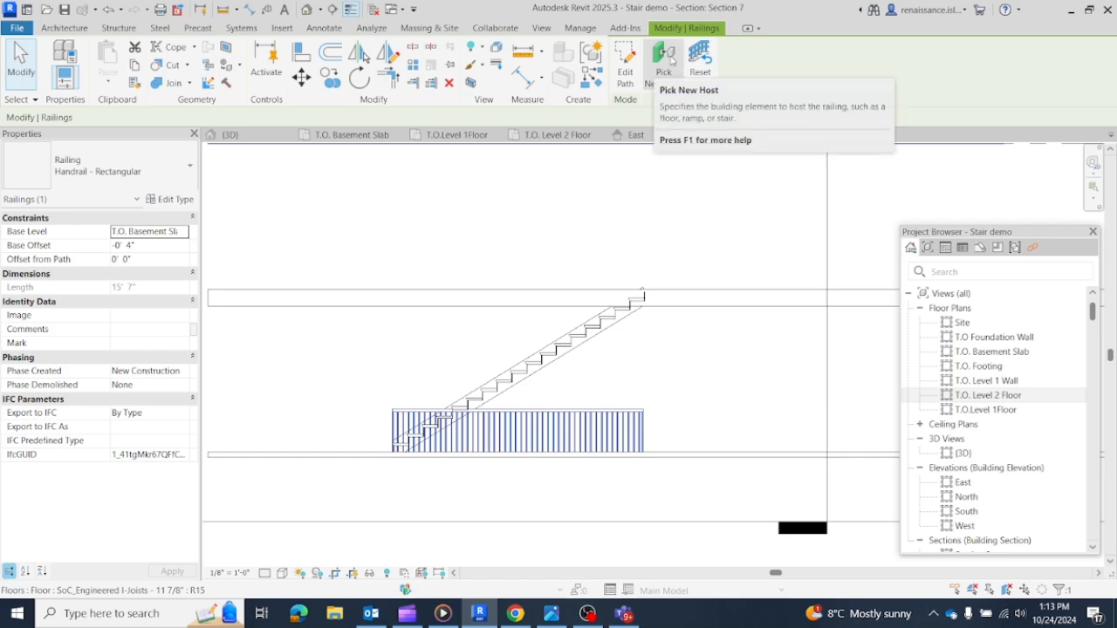
pyautogui.click(661, 55)
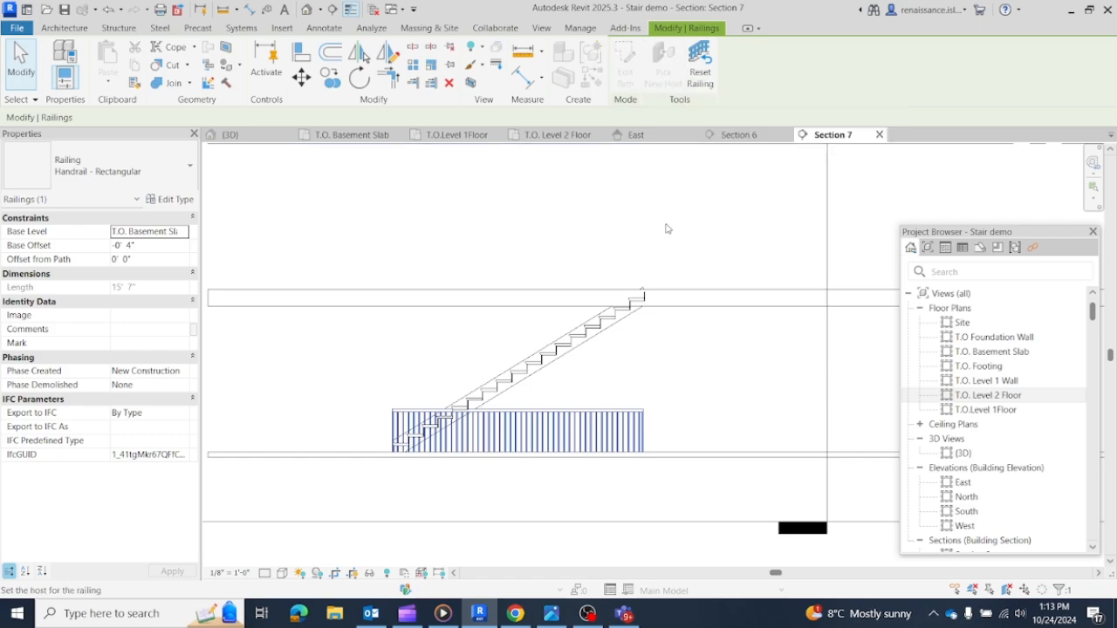
pyautogui.click(573, 351)
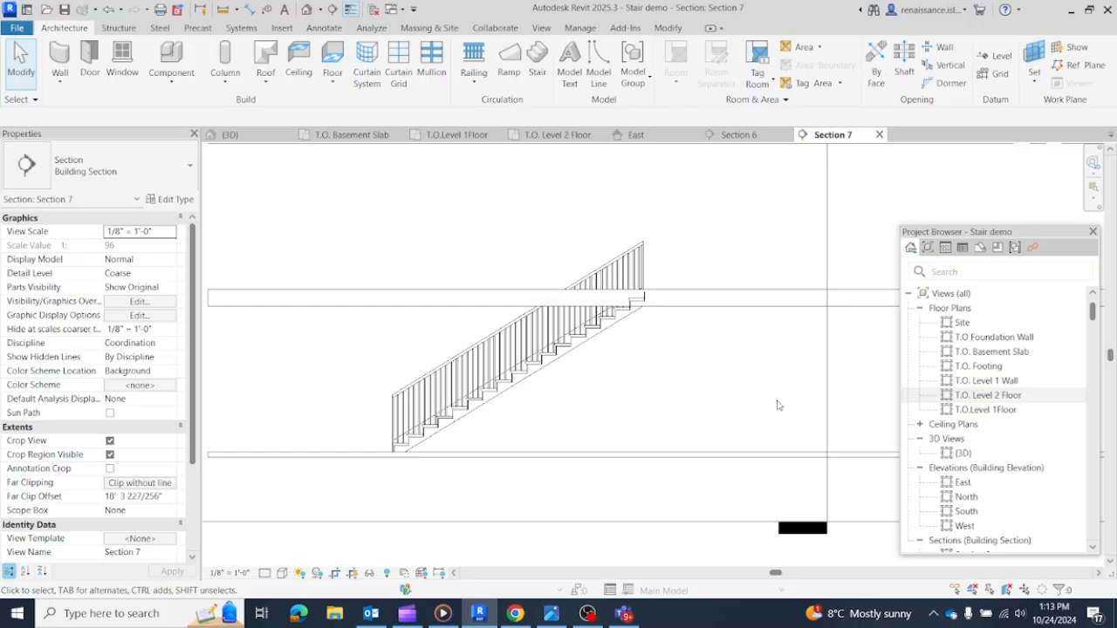
# Step: Undo the railing's hosting and path in the T.O. Basement Slab plan, and discard the railing sketch
pyautogui.click(338, 136)
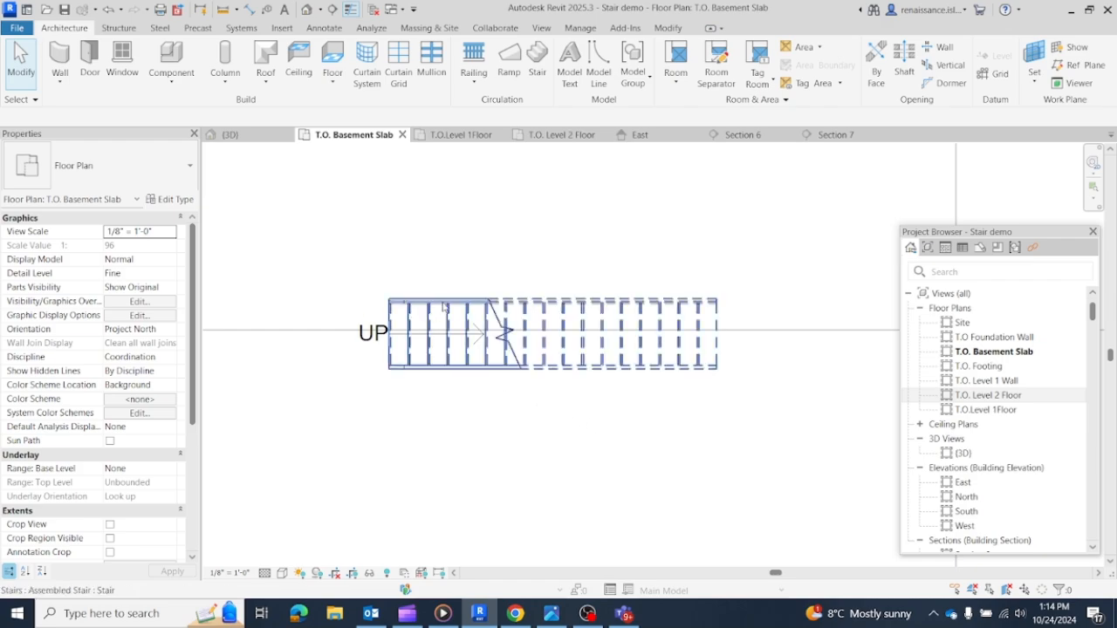
pyautogui.click(108, 10)
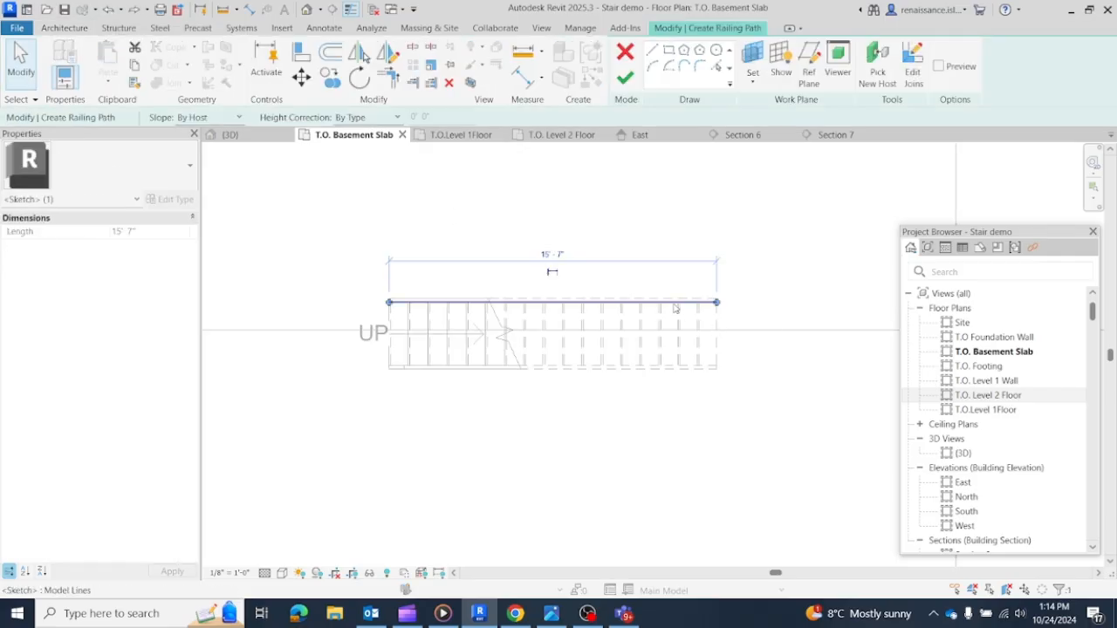
pyautogui.press('Escape')
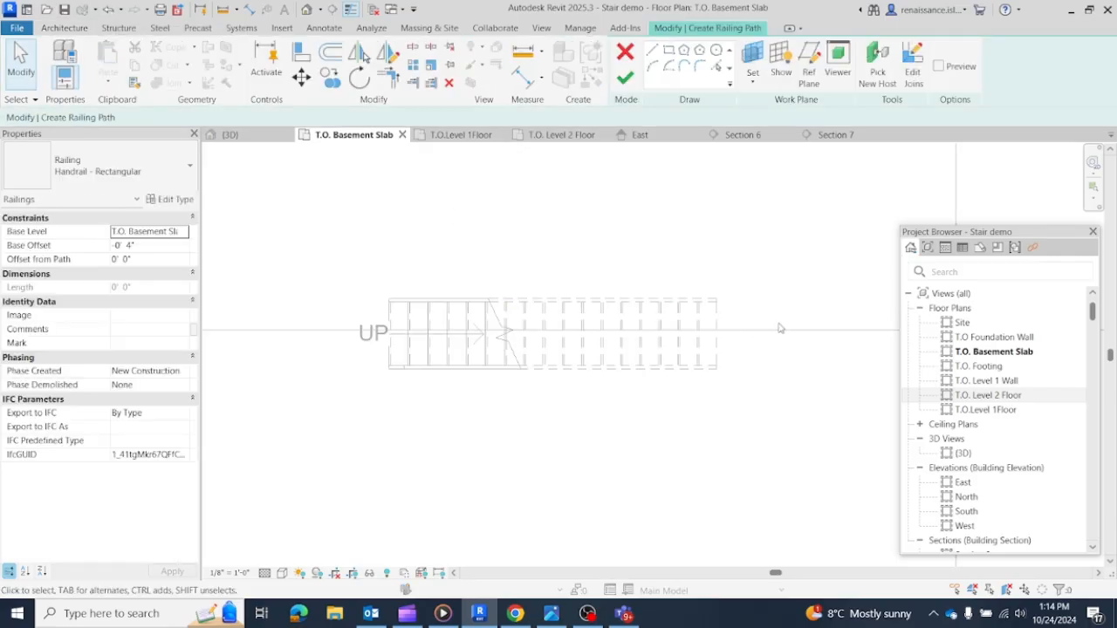
pyautogui.click(625, 54)
pyautogui.click(593, 317)
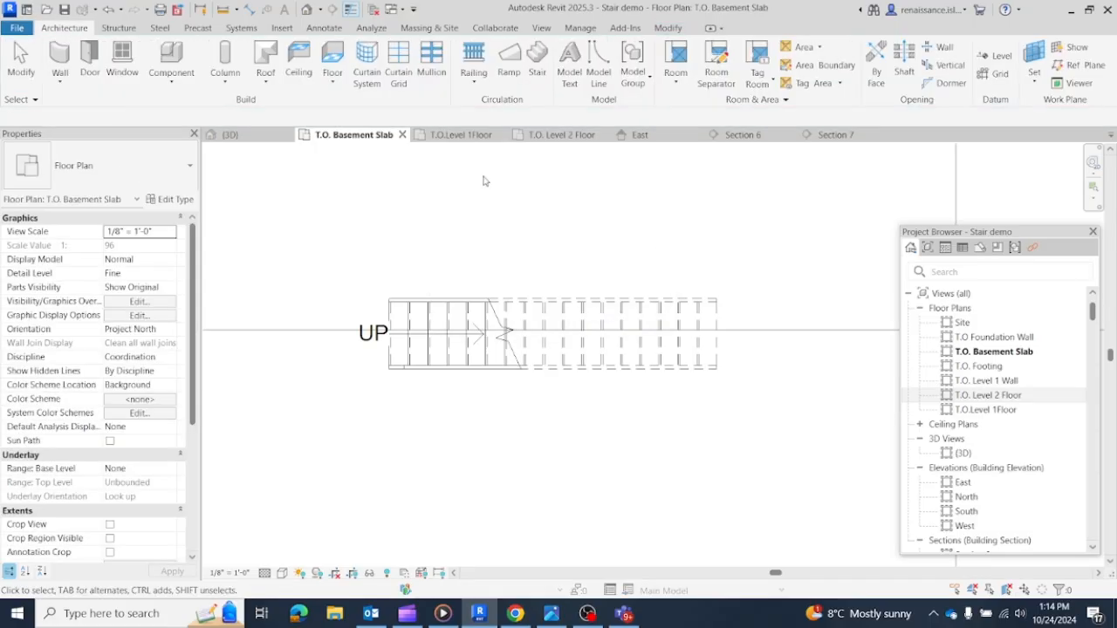
# Step: In the T.O. Basement Slab plan, place Handrail - Rectangular railings on the straight stair using the Stringer position
pyautogui.click(475, 83)
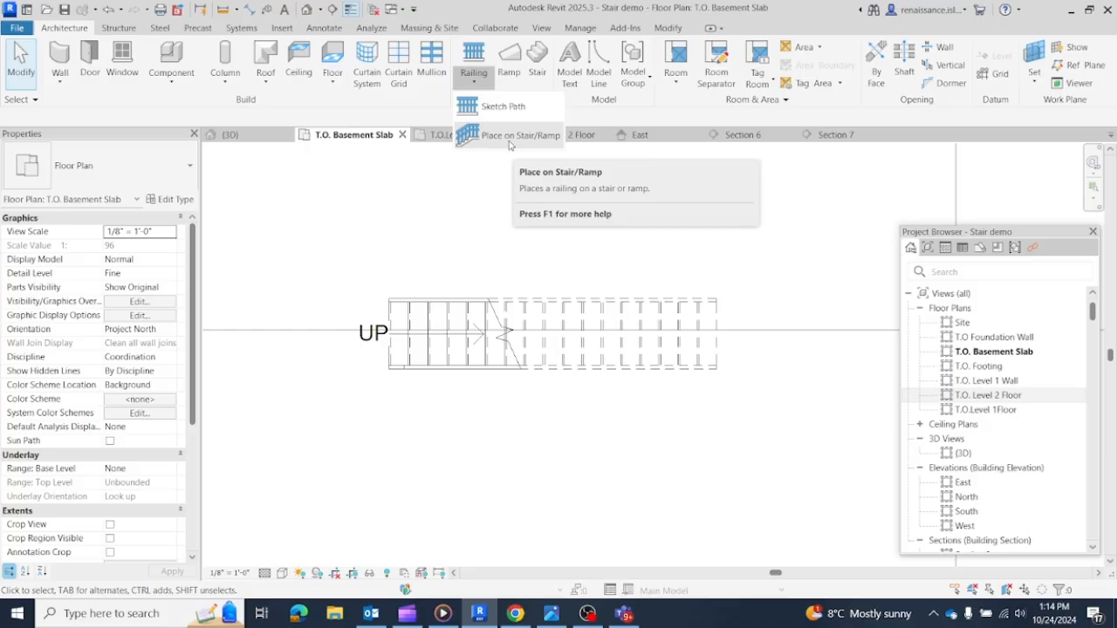
pyautogui.click(511, 138)
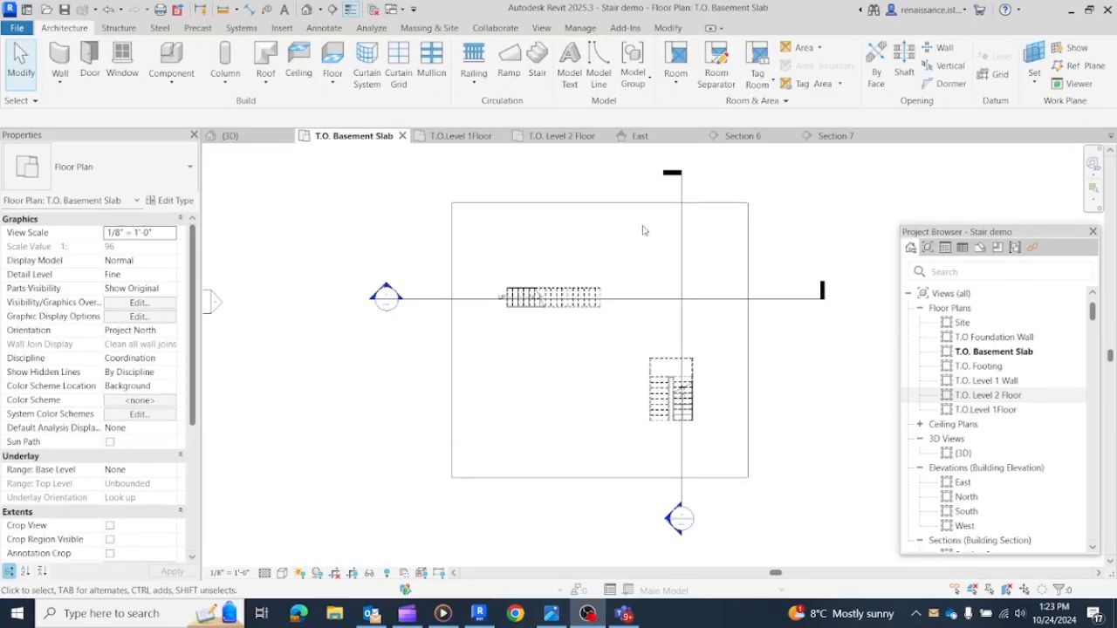
pyautogui.scroll(3, 628, 229)
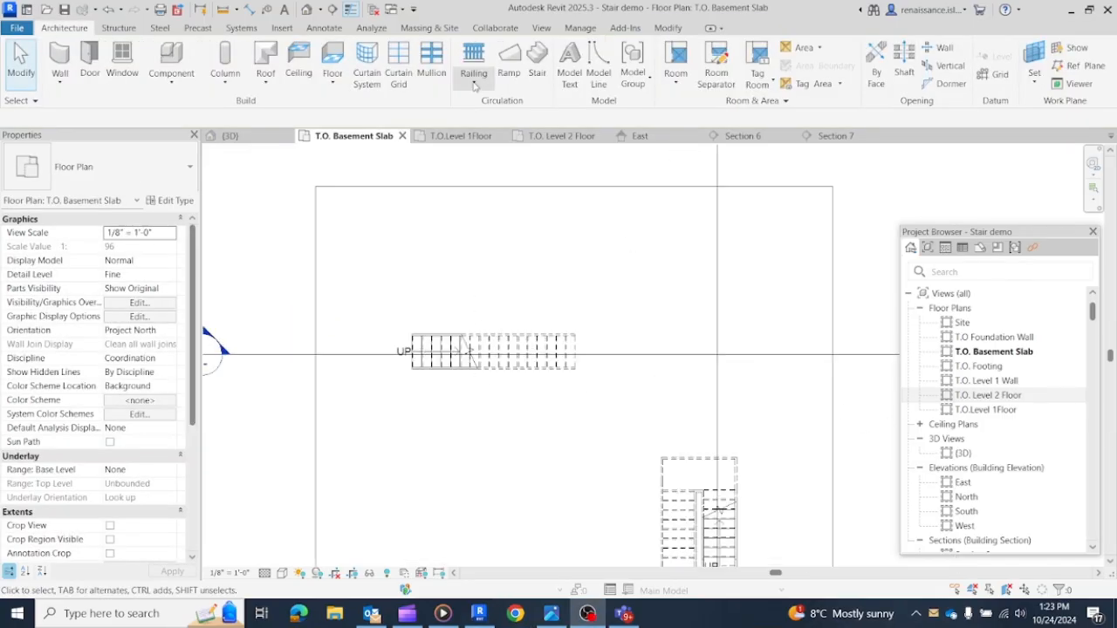
pyautogui.click(476, 84)
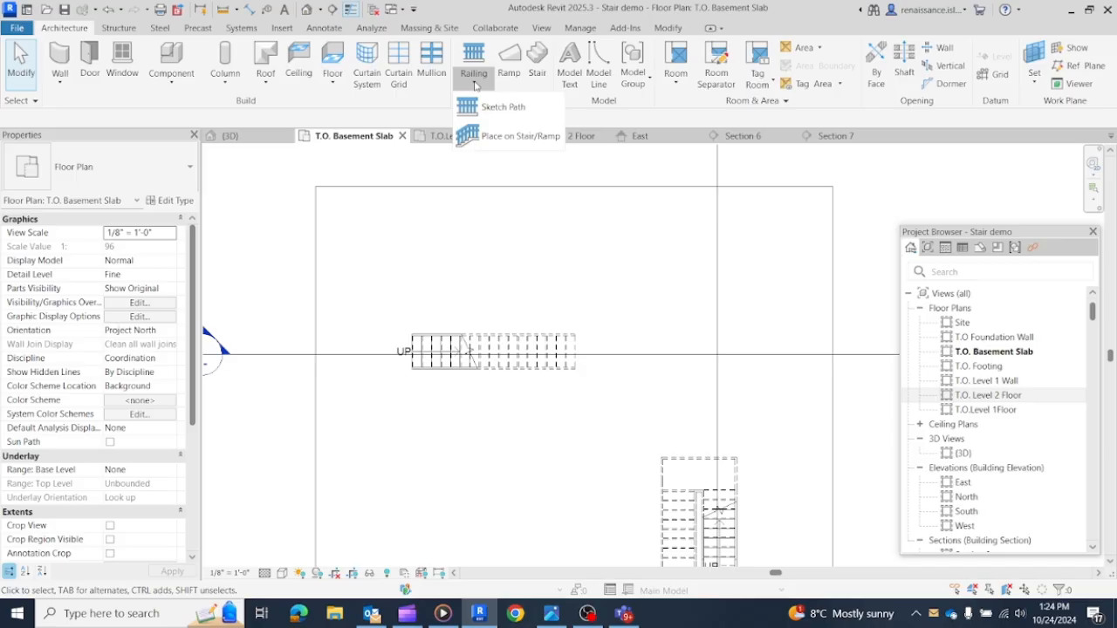
pyautogui.click(508, 137)
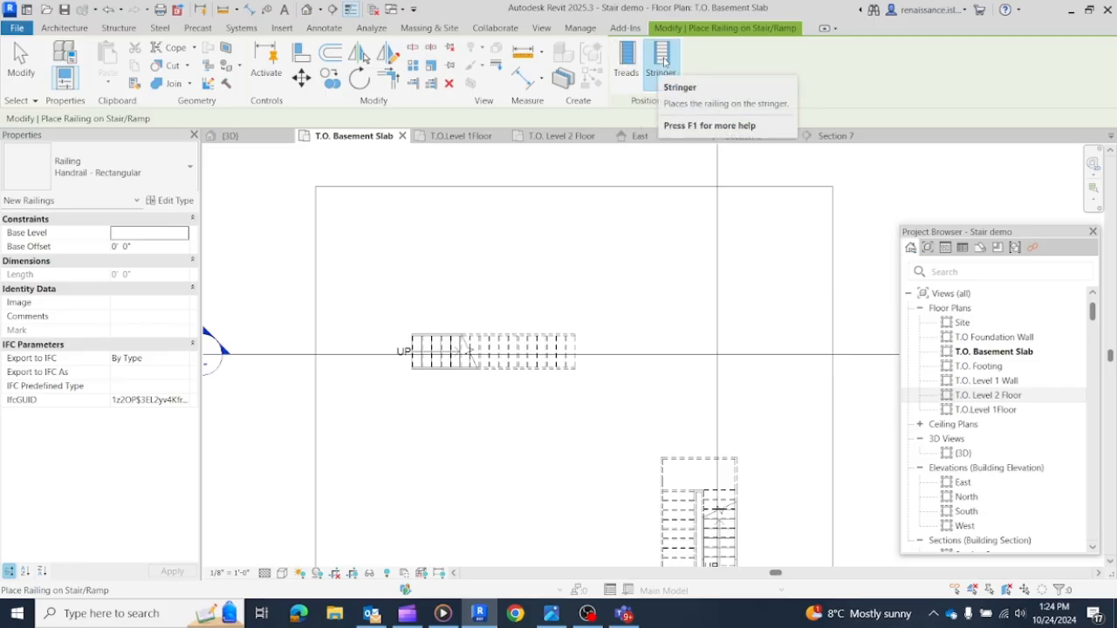
pyautogui.click(471, 349)
pyautogui.scroll(2, 506, 367)
pyautogui.scroll(1, 558, 384)
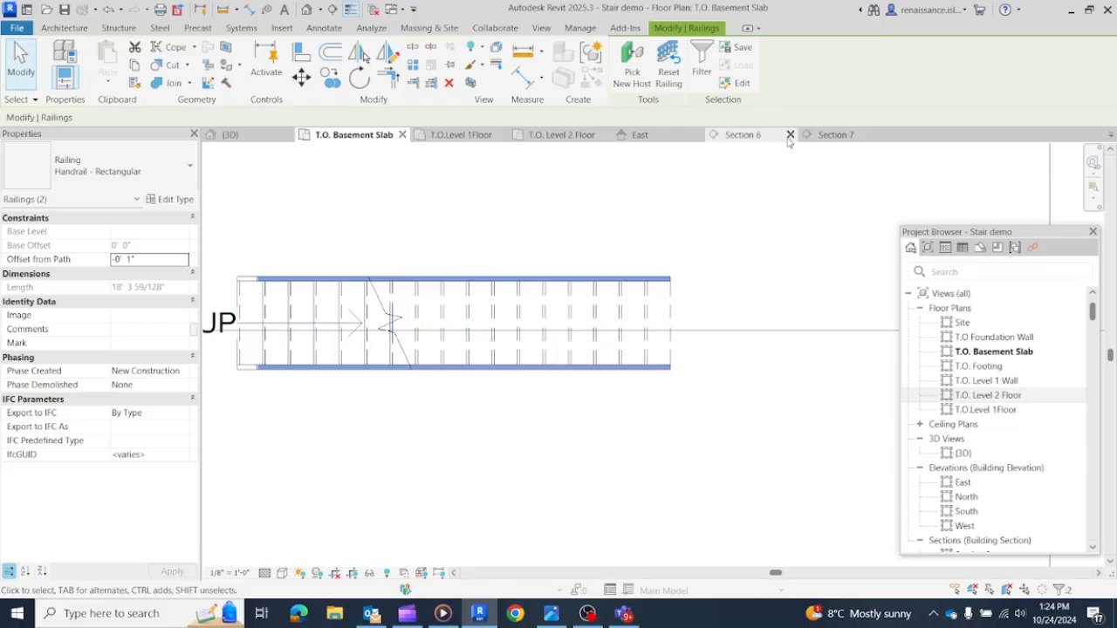
# Step: Check the stringer-positioned railings in Section 7 and undo their placement
pyautogui.click(833, 135)
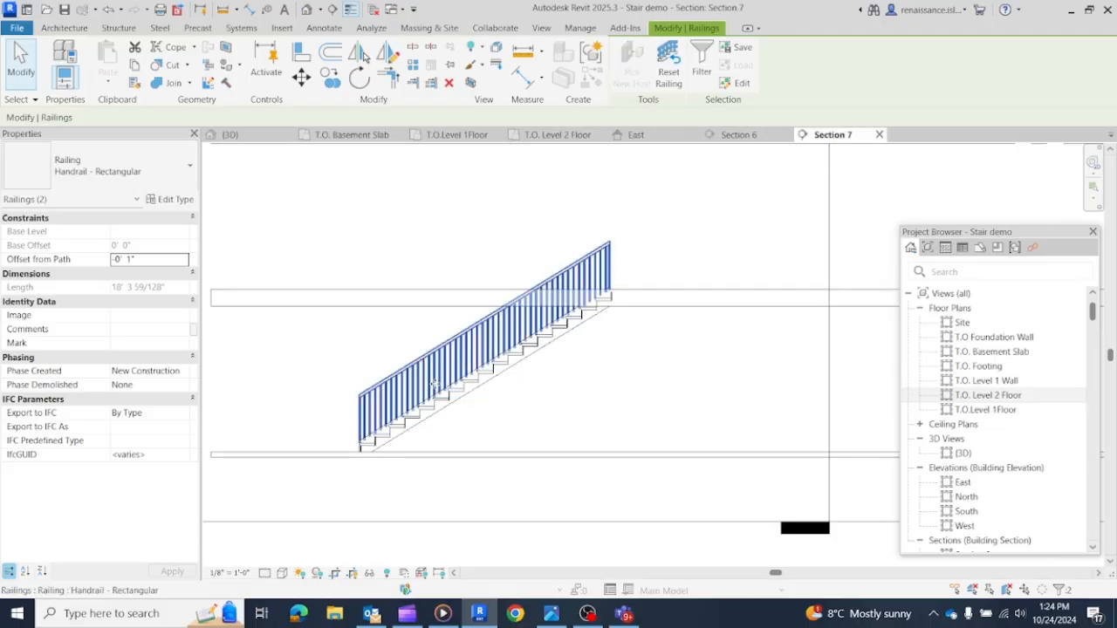
pyautogui.scroll(1, 488, 349)
pyautogui.scroll(1, 488, 349)
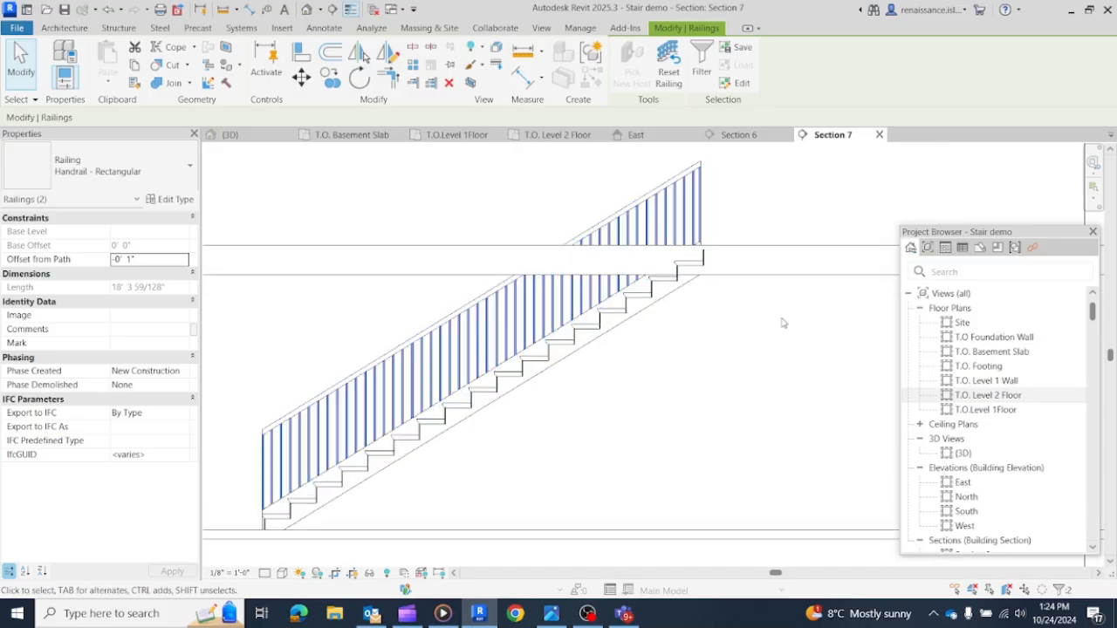
pyautogui.click(108, 10)
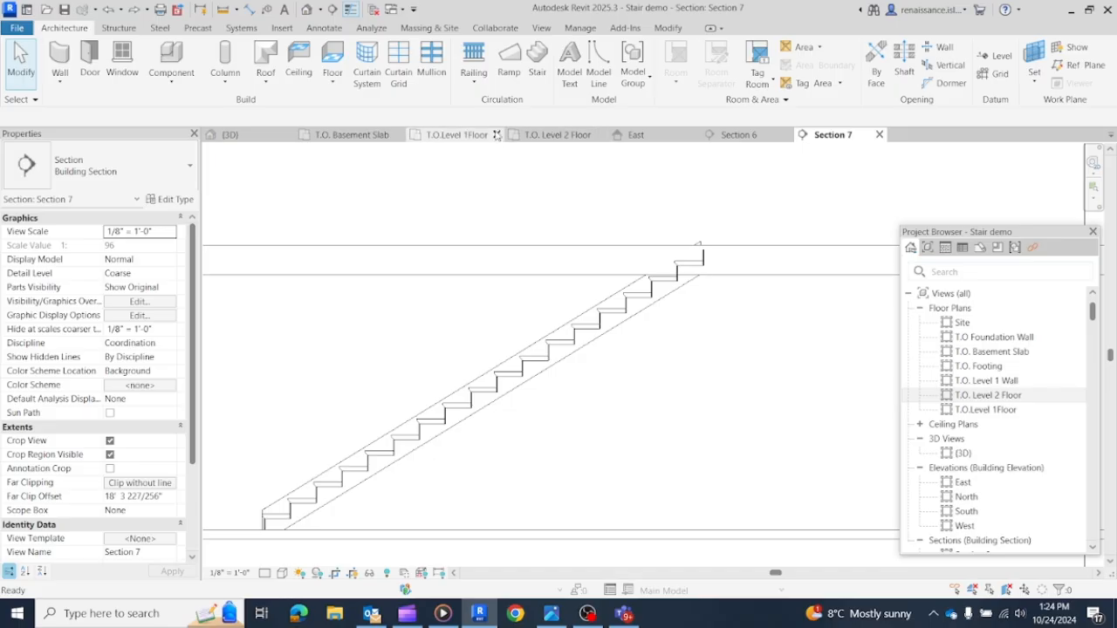
# Step: In the T.O. Basement Slab plan, place Handrail - Rectangular railings on the straight stair's treads and check them in Section 7
pyautogui.click(350, 136)
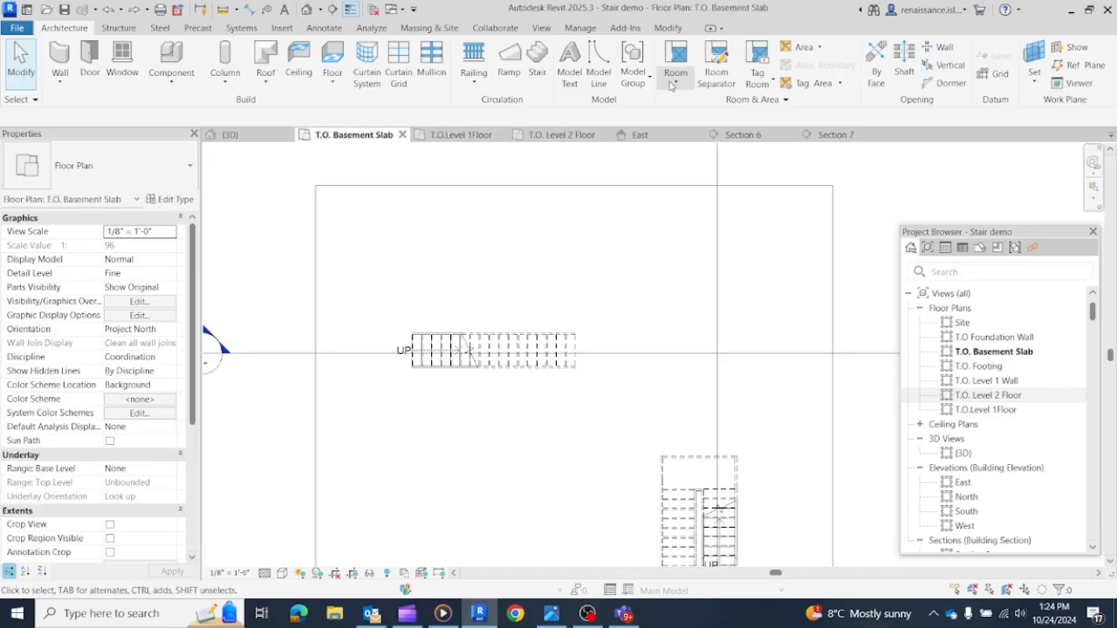
pyautogui.click(476, 77)
pyautogui.click(490, 141)
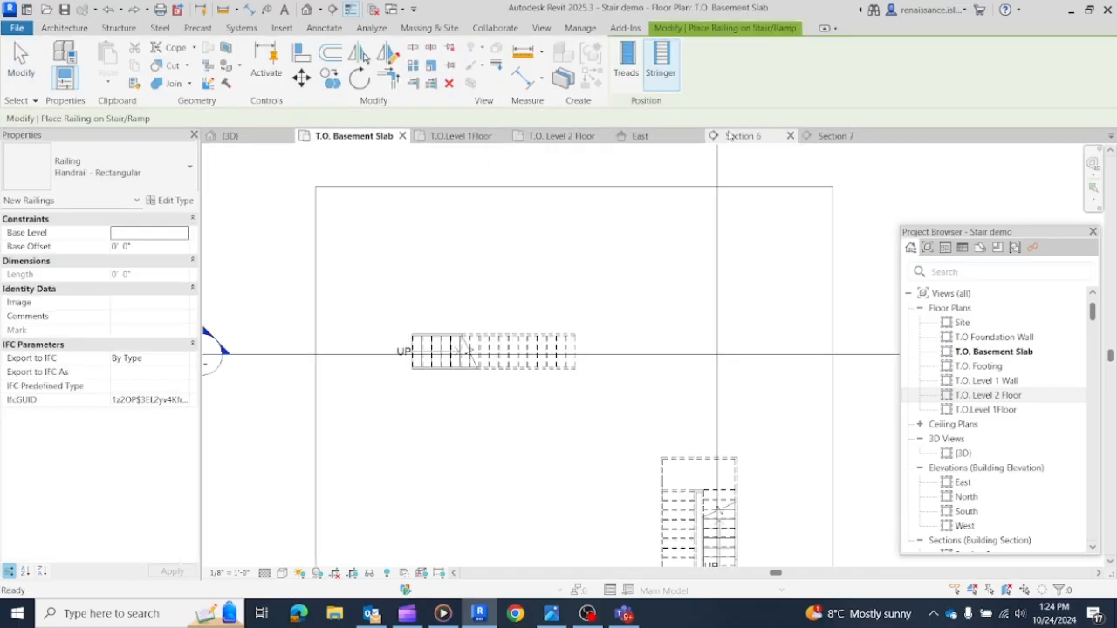
pyautogui.click(527, 350)
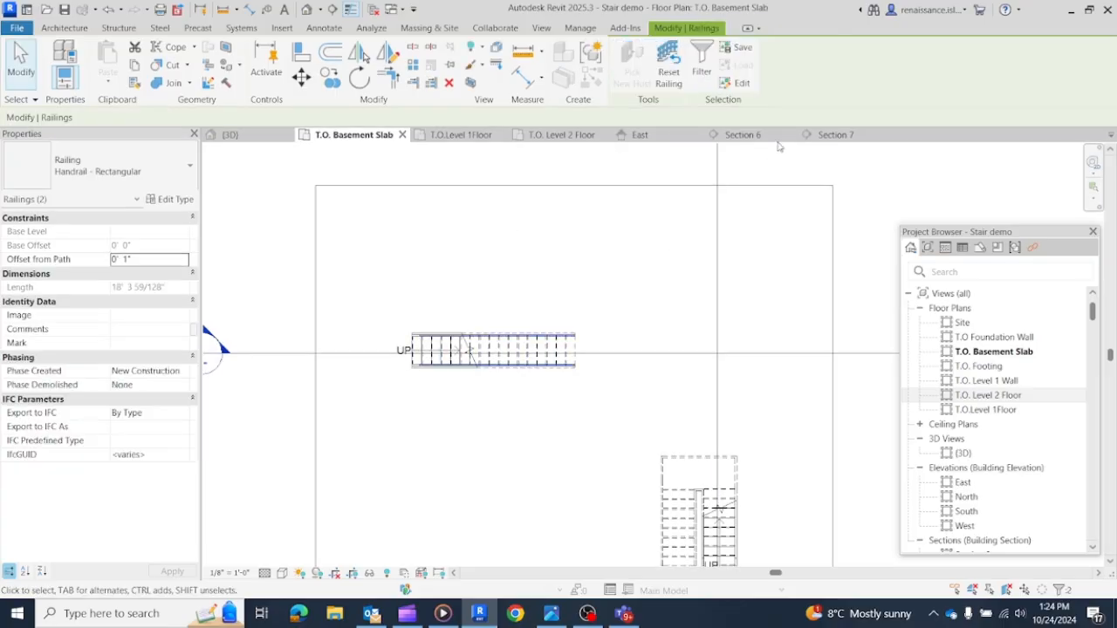
pyautogui.click(833, 134)
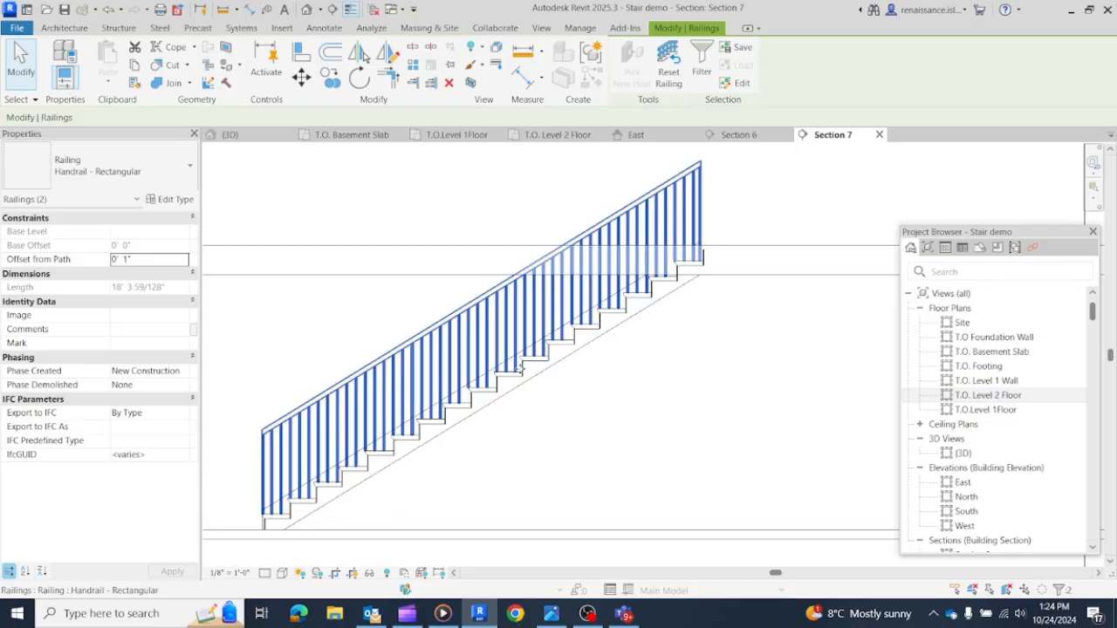
pyautogui.scroll(-5, 690, 373)
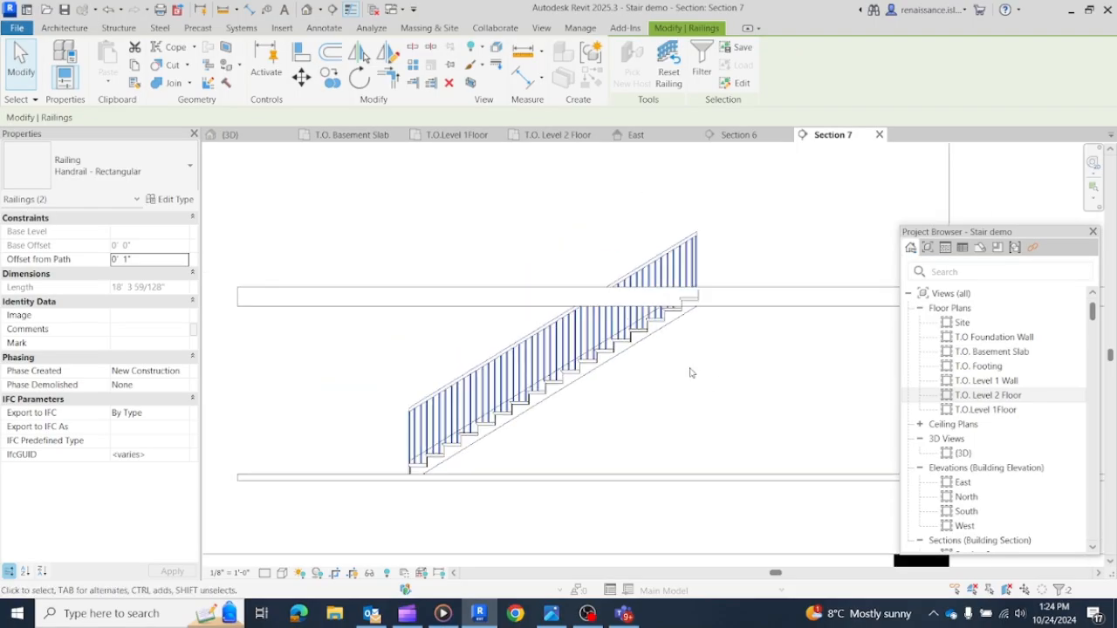
pyautogui.moveTo(775, 376); pyautogui.dragTo(631, 352, button='middle')
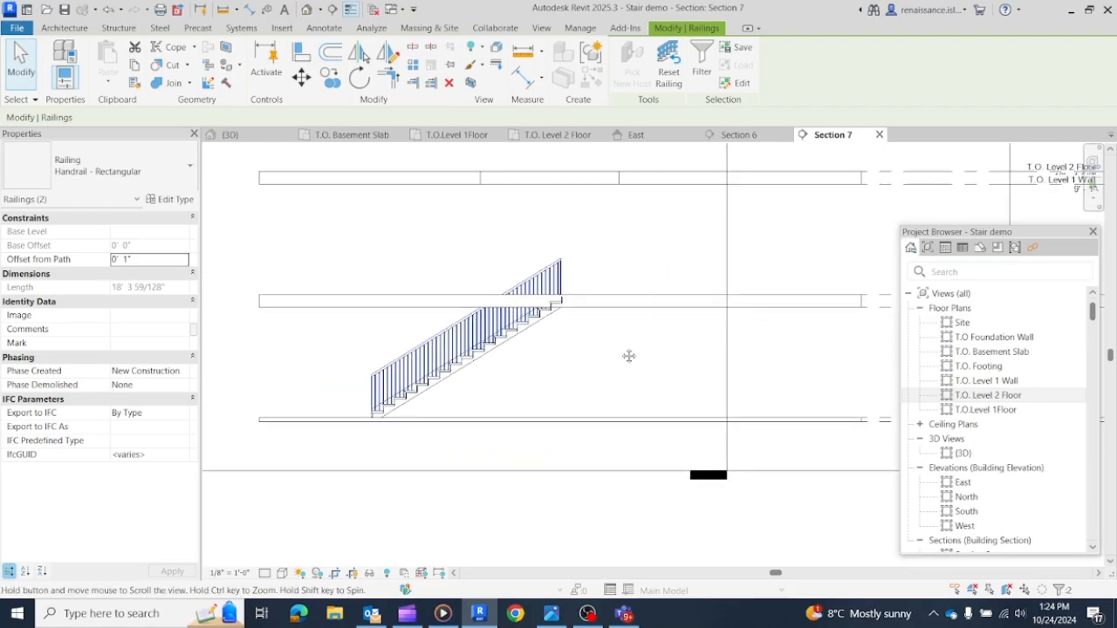
pyautogui.click(617, 341)
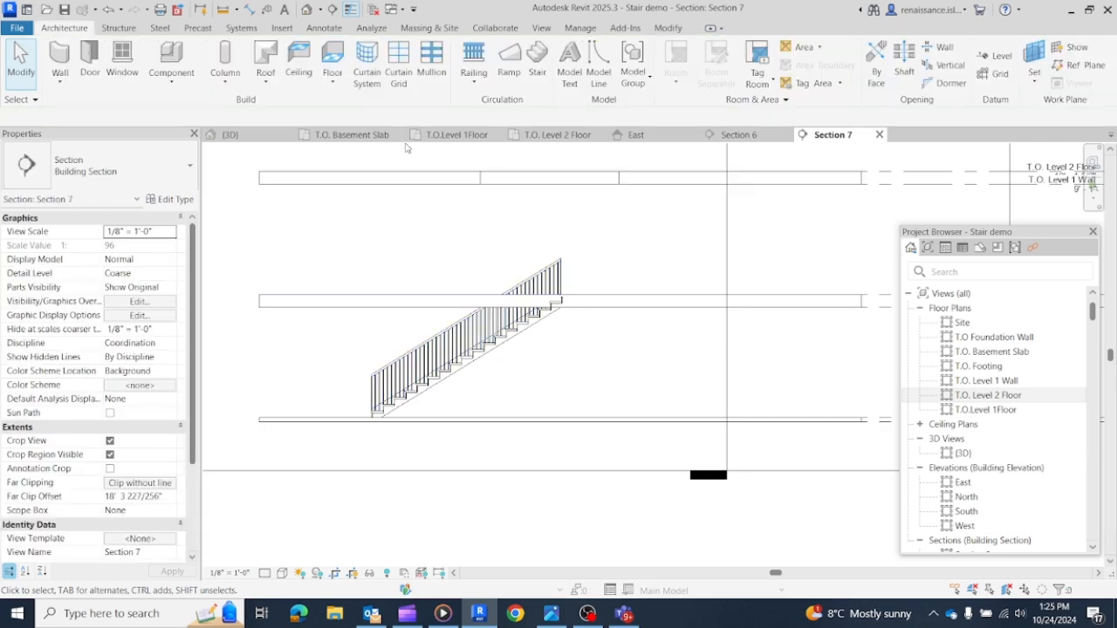
pyautogui.click(363, 137)
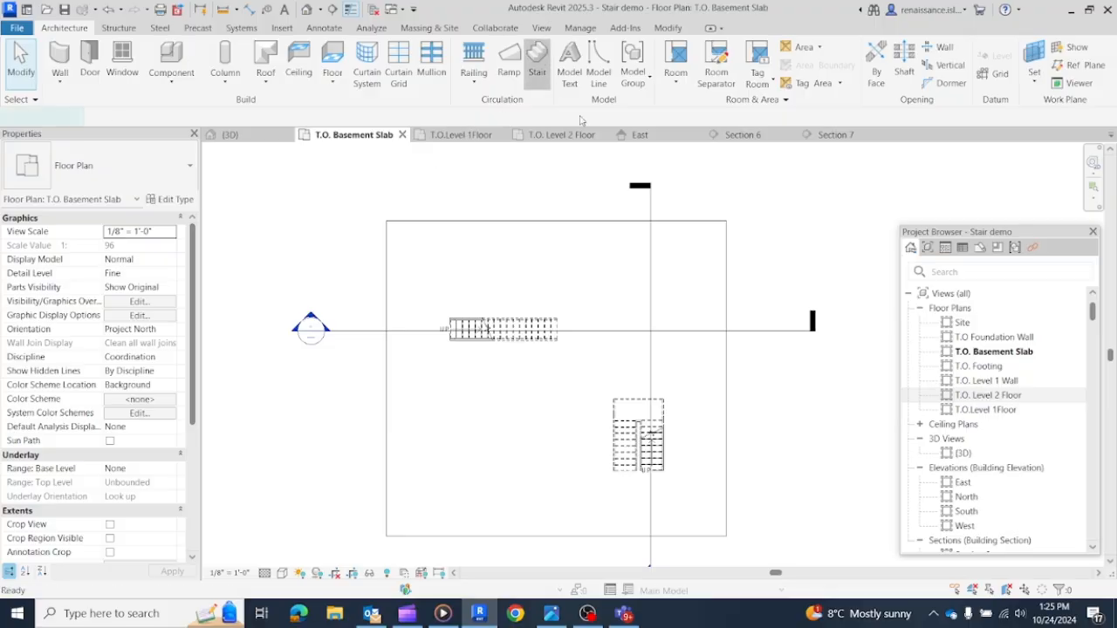
pyautogui.click(537, 63)
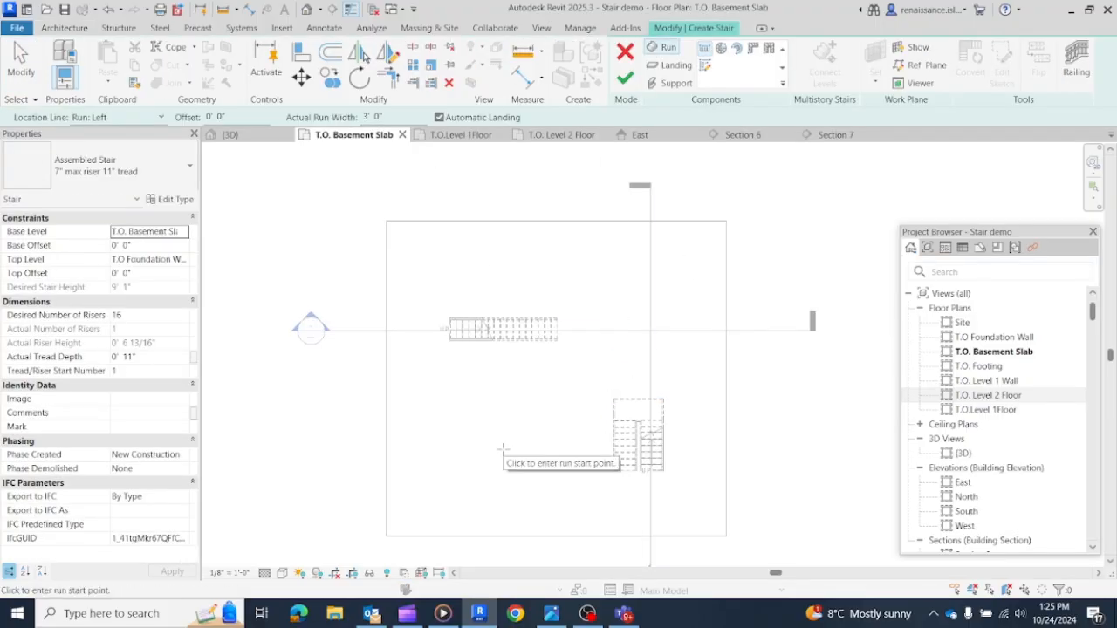
pyautogui.click(416, 420)
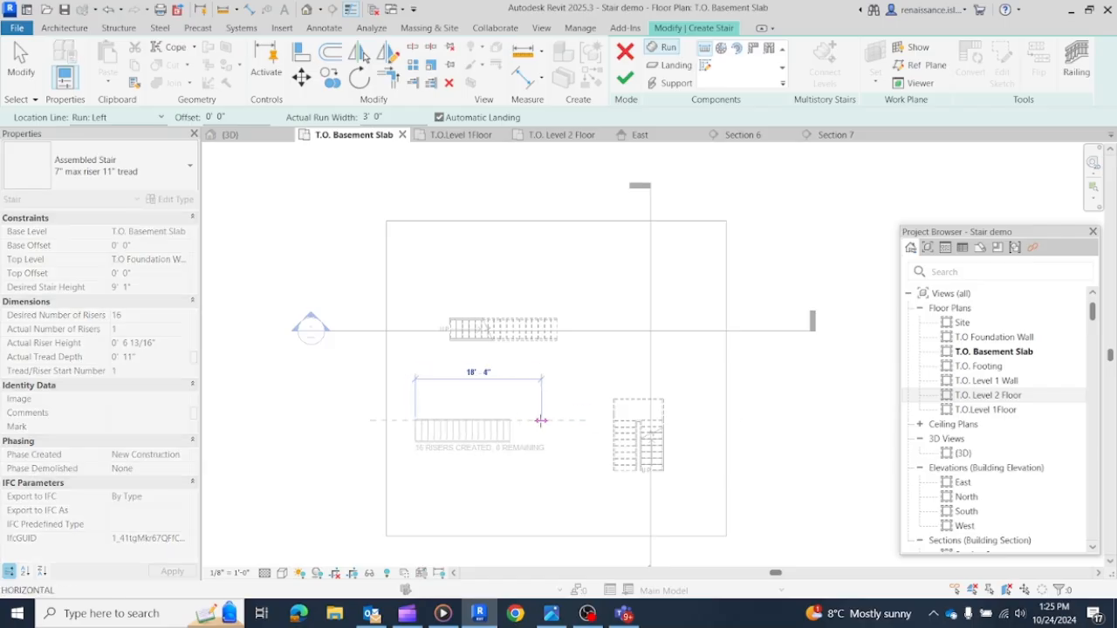
pyautogui.press('Escape')
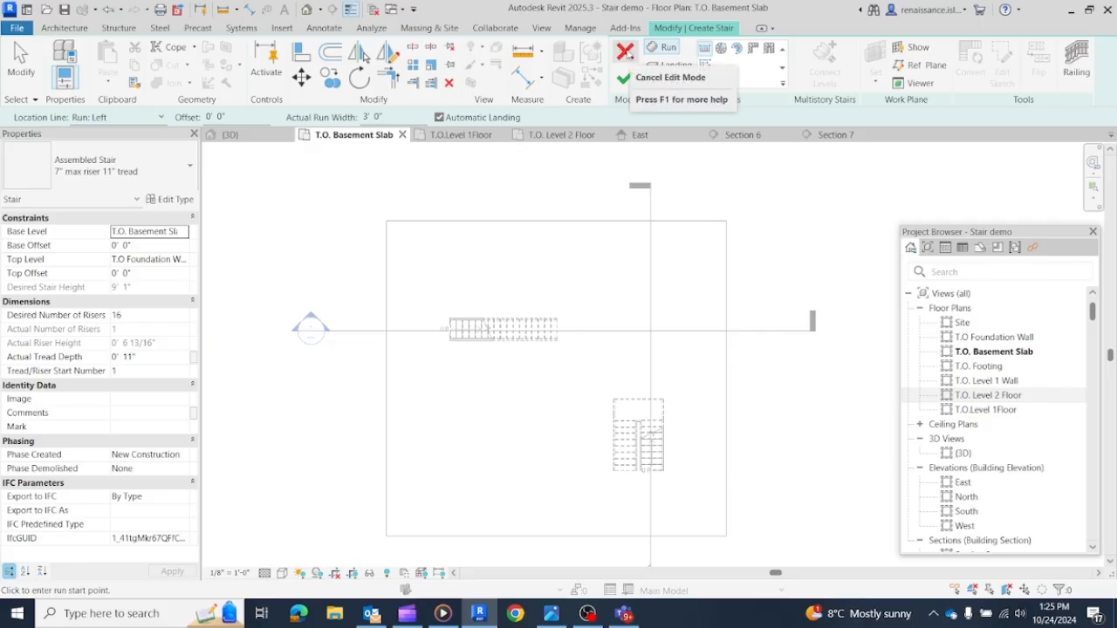
pyautogui.click(627, 53)
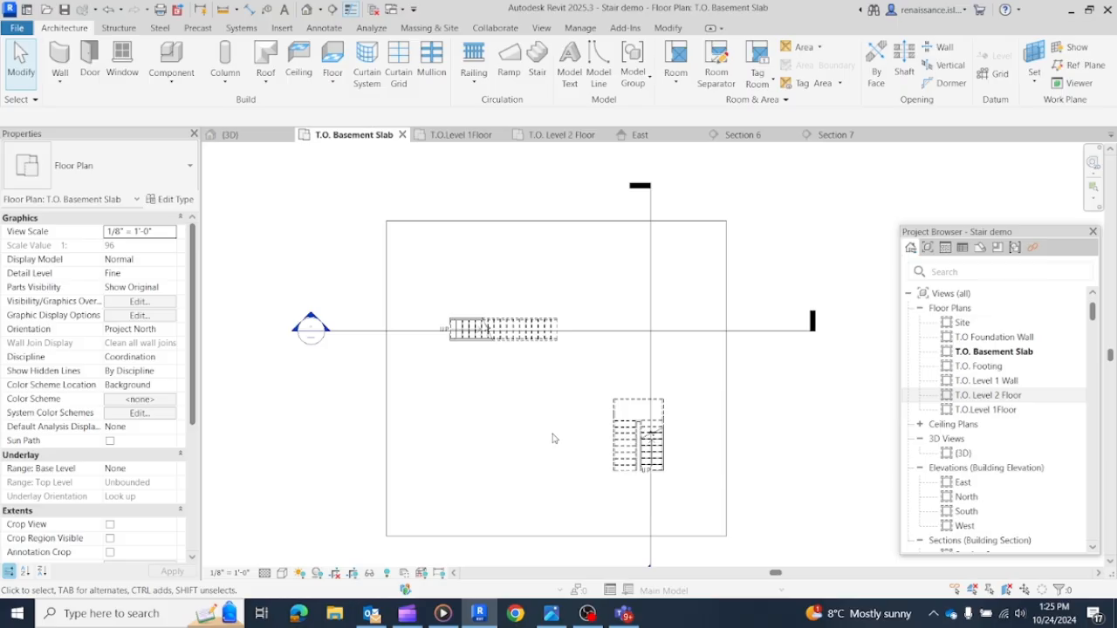
# Step: Inspect the straight stair in the T.O. Basement Slab plan and Section 6, and review the types available for its railing
pyautogui.click(516, 332)
pyautogui.press('Escape')
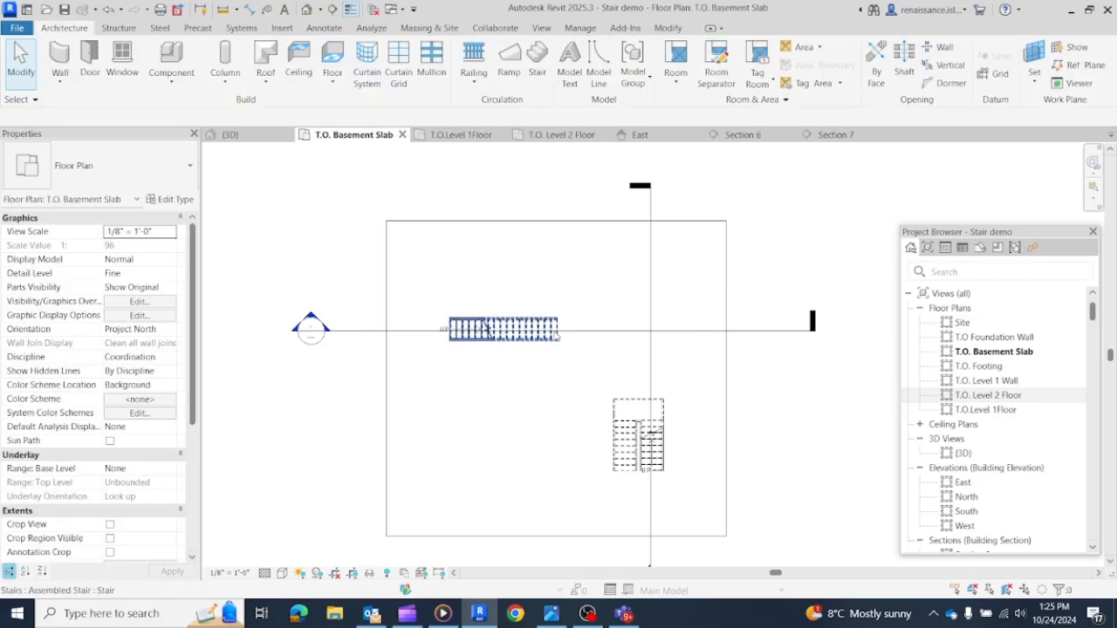
pyautogui.click(557, 332)
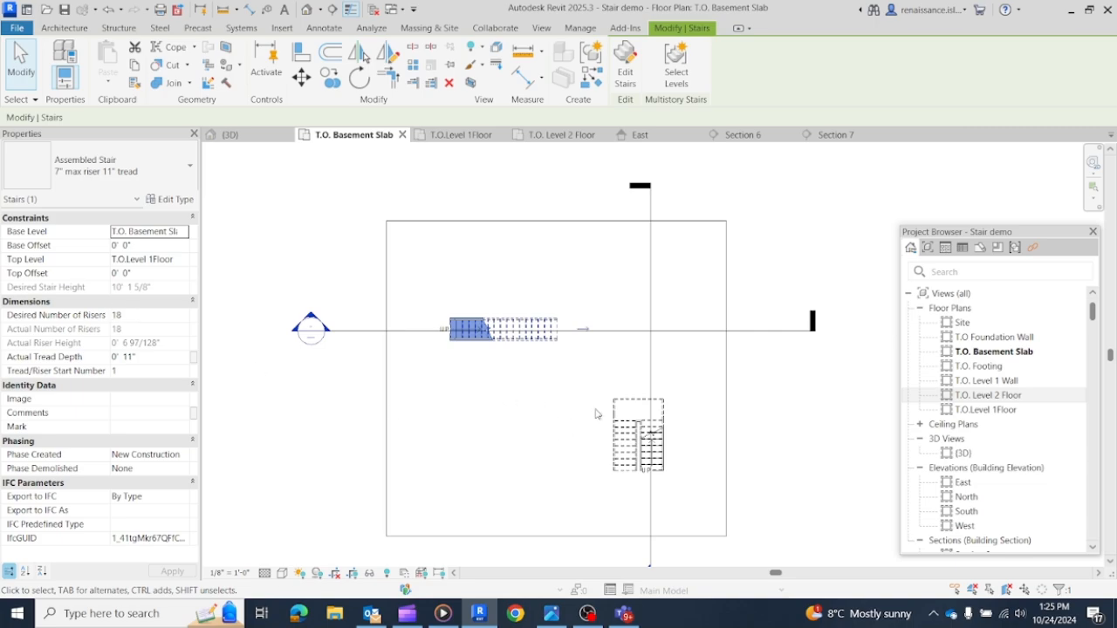
pyautogui.click(765, 137)
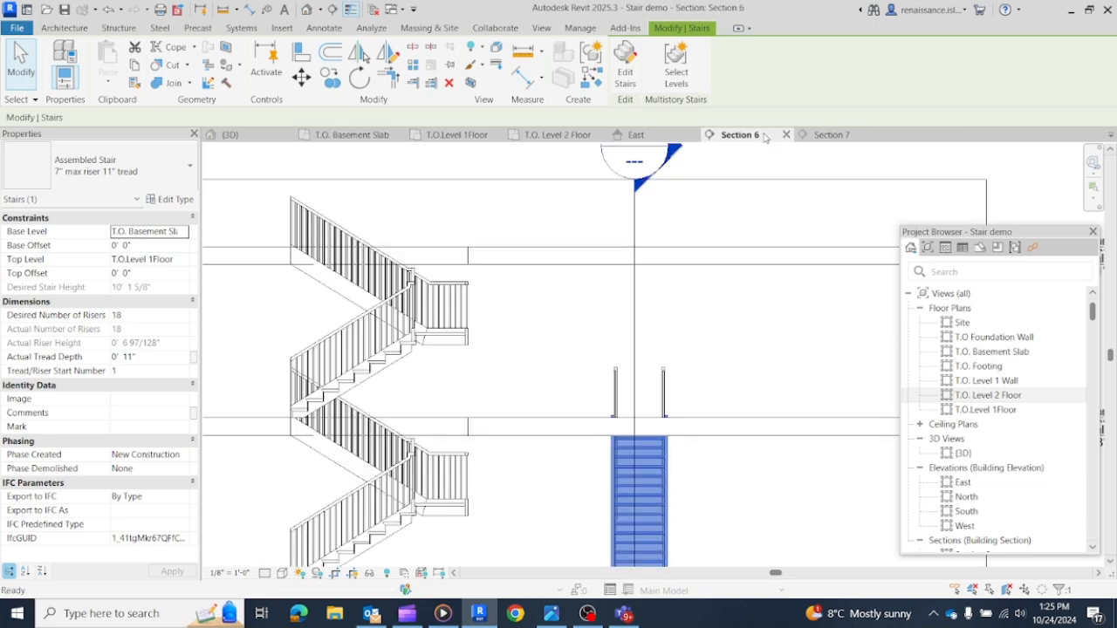
pyautogui.scroll(-2, 529, 387)
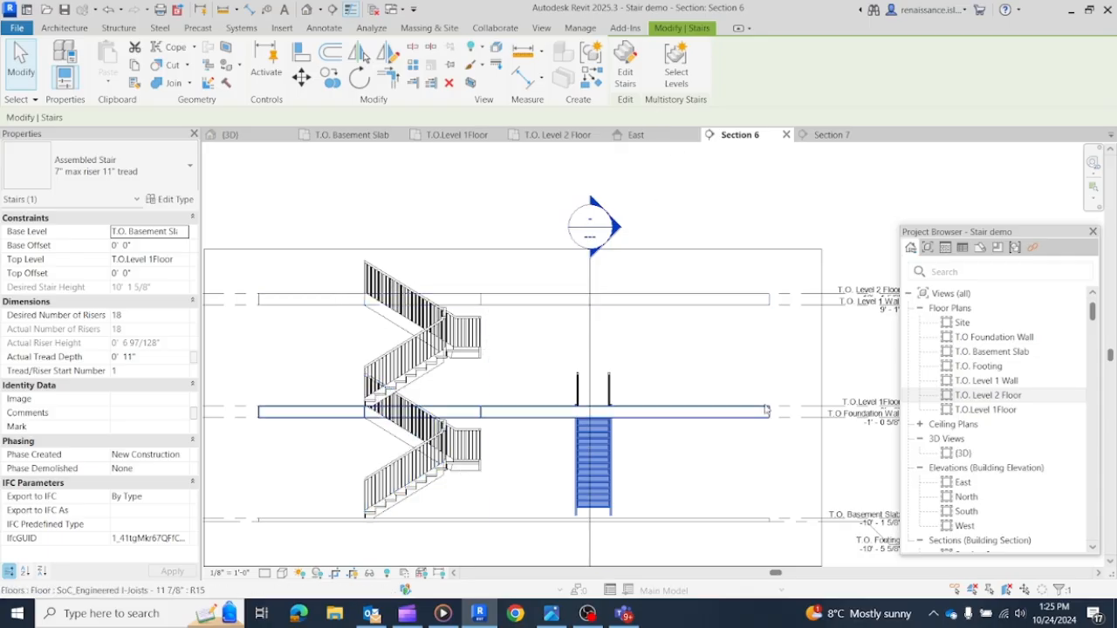
pyautogui.click(609, 394)
pyautogui.click(105, 166)
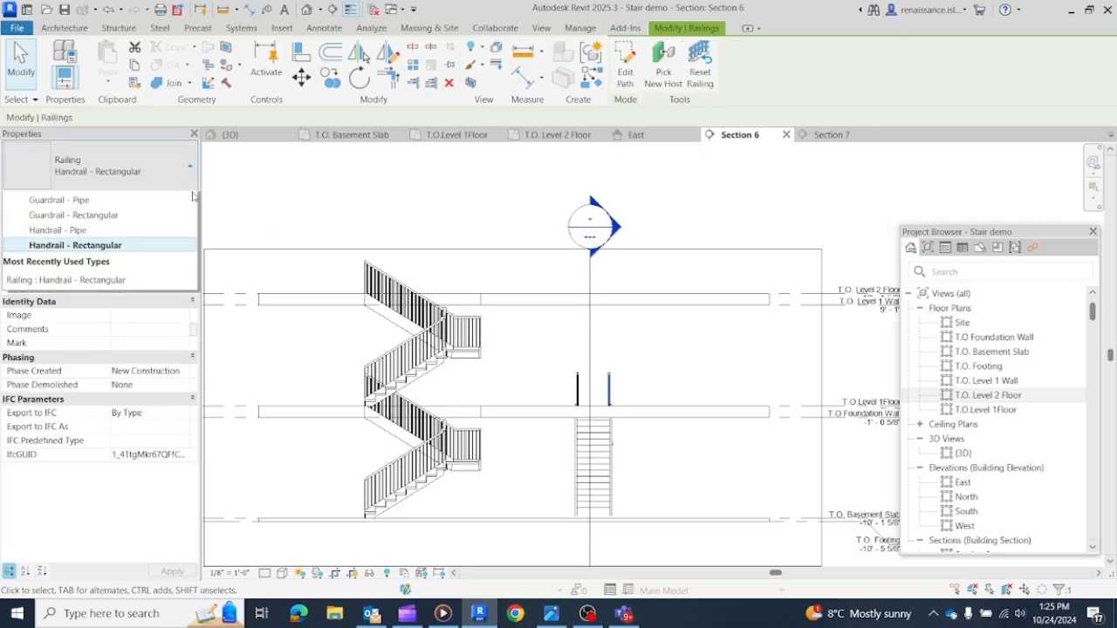
pyautogui.click(716, 363)
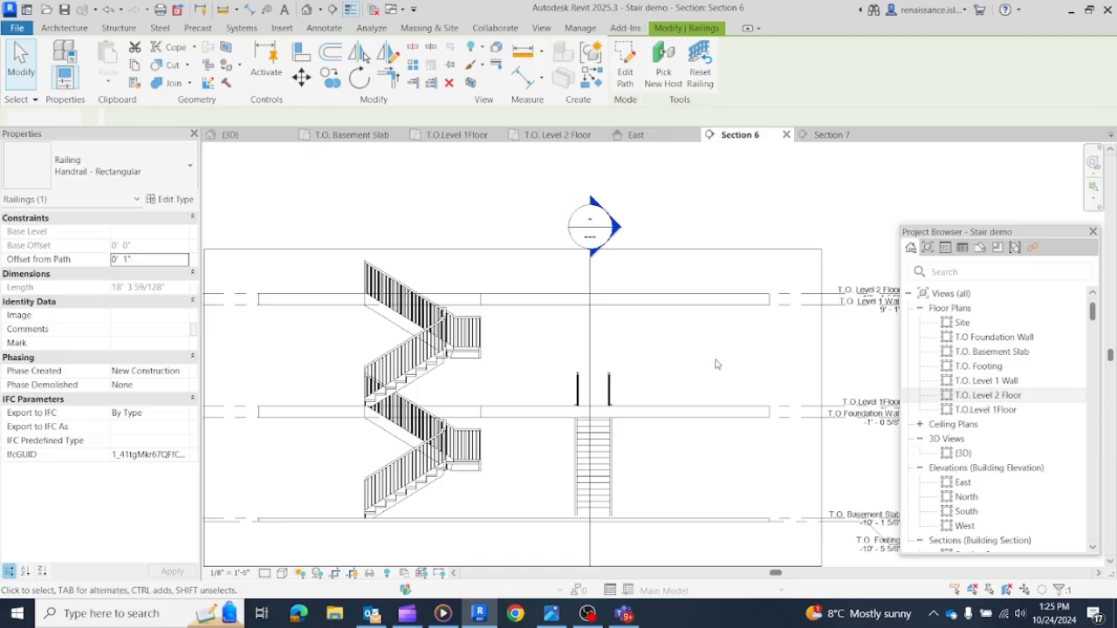